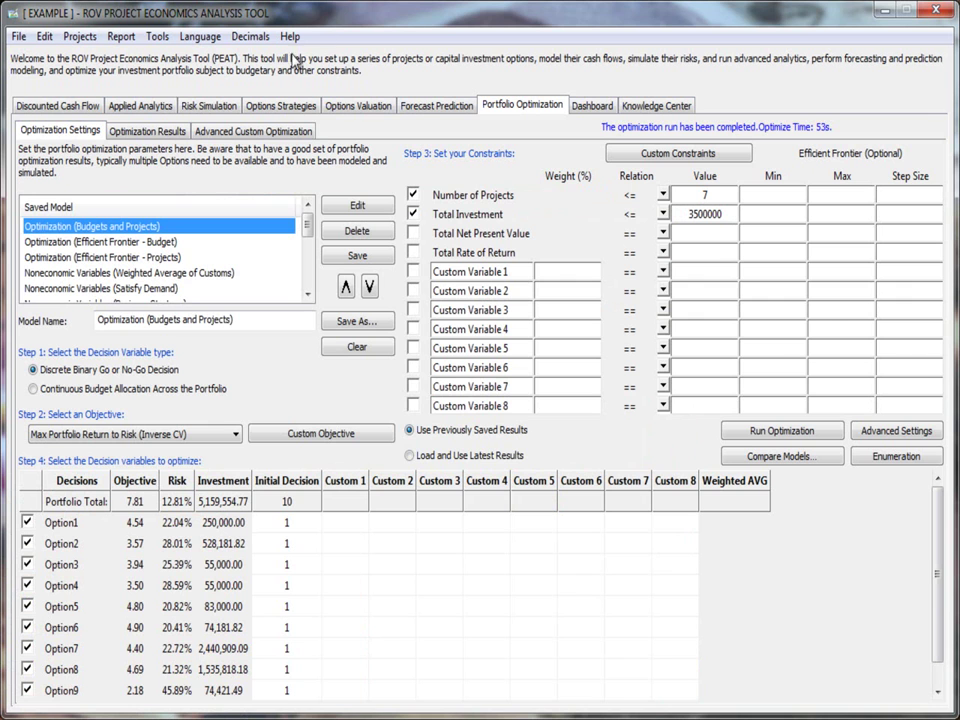
- Tour the discounted cash flow, portfolio analysis, risk simulation, tornado and scenario views
left_click(80, 108)
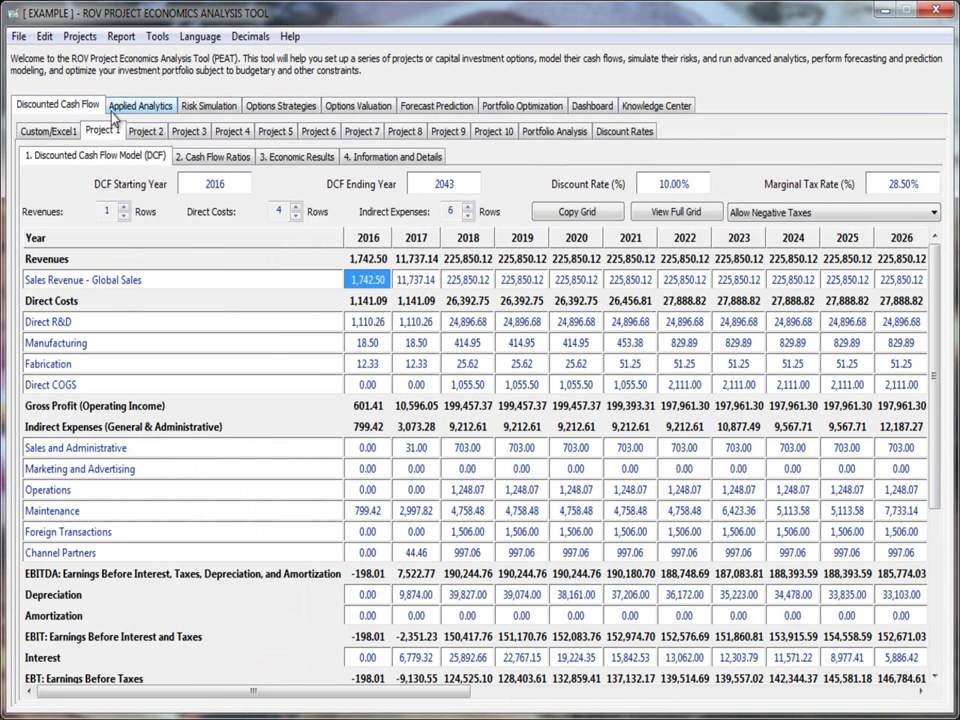
left_click(572, 134)
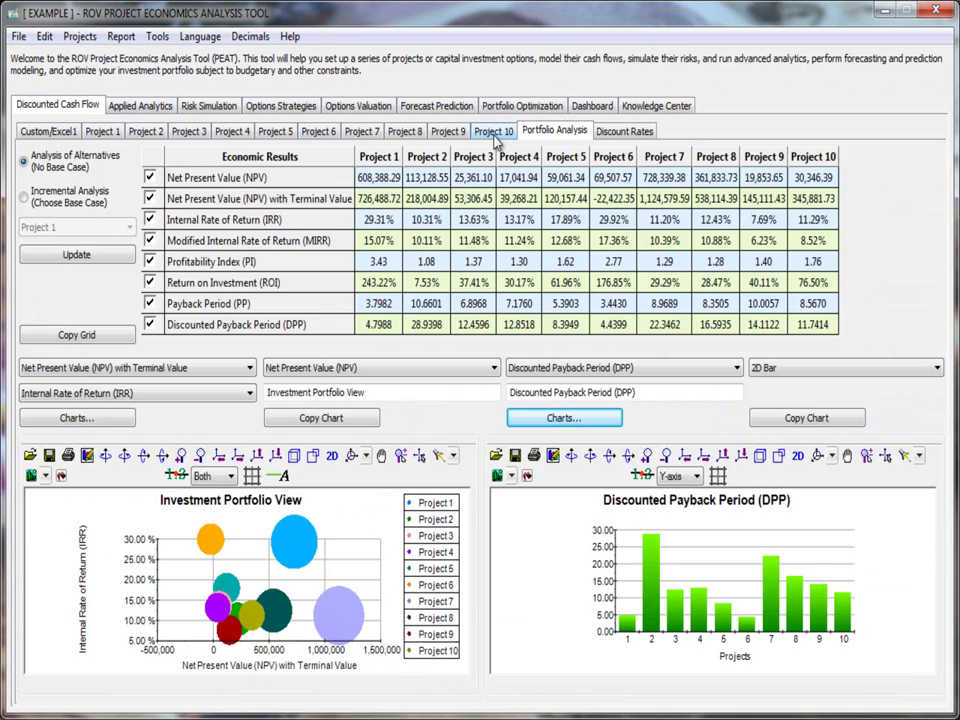
left_click(207, 105)
left_click(152, 106)
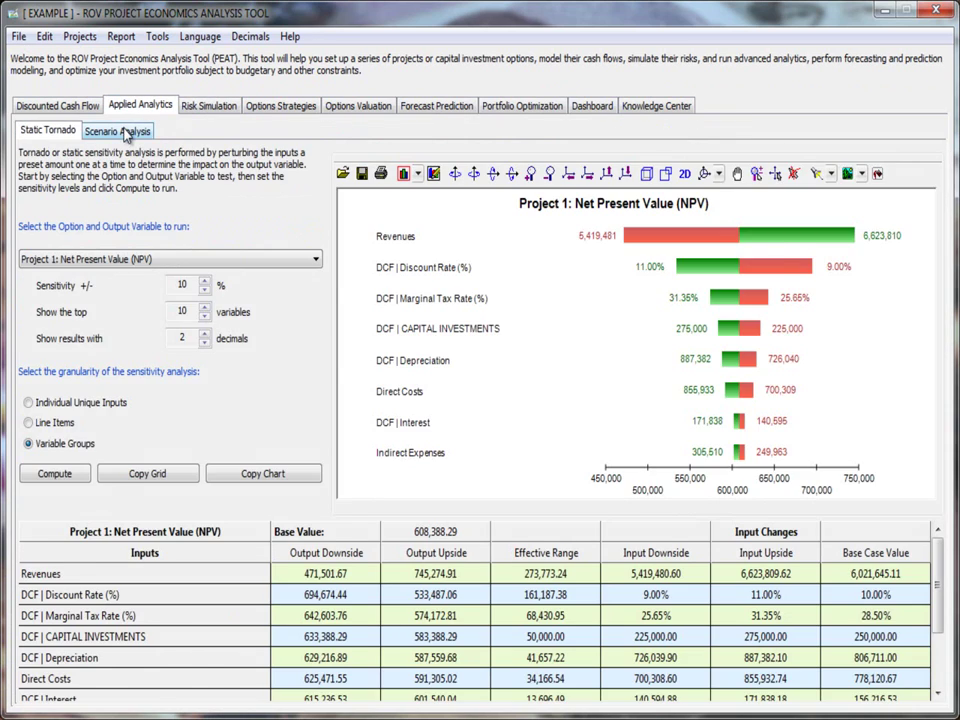
left_click(130, 132)
left_click(200, 108)
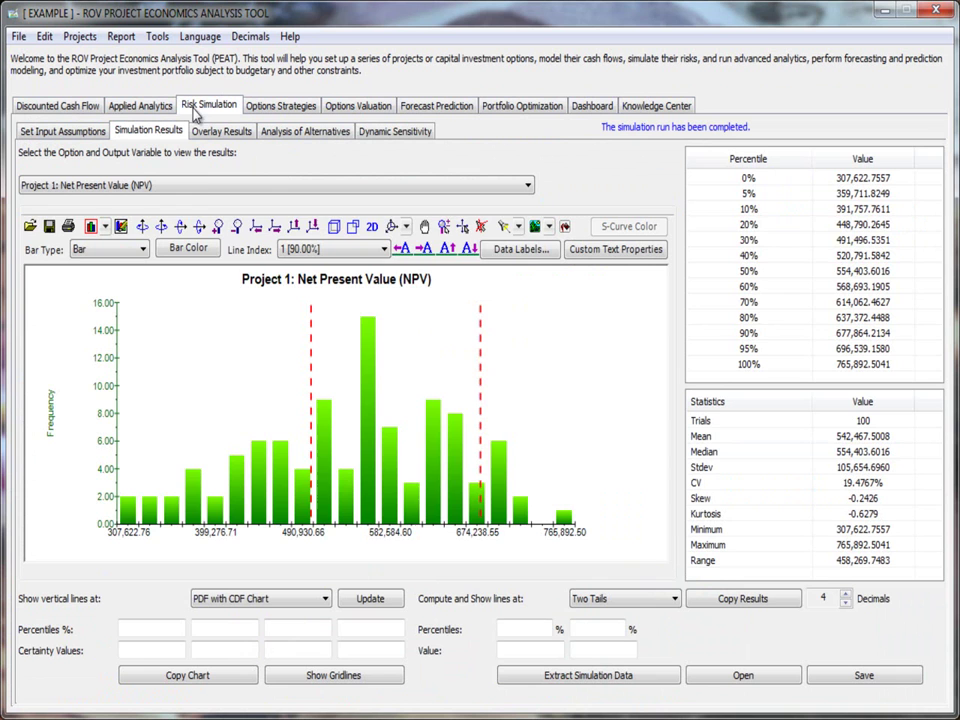
- Browse the output variable list and the real options and forecast modules, then return to portfolio optimization
left_click(196, 187)
left_click(196, 189)
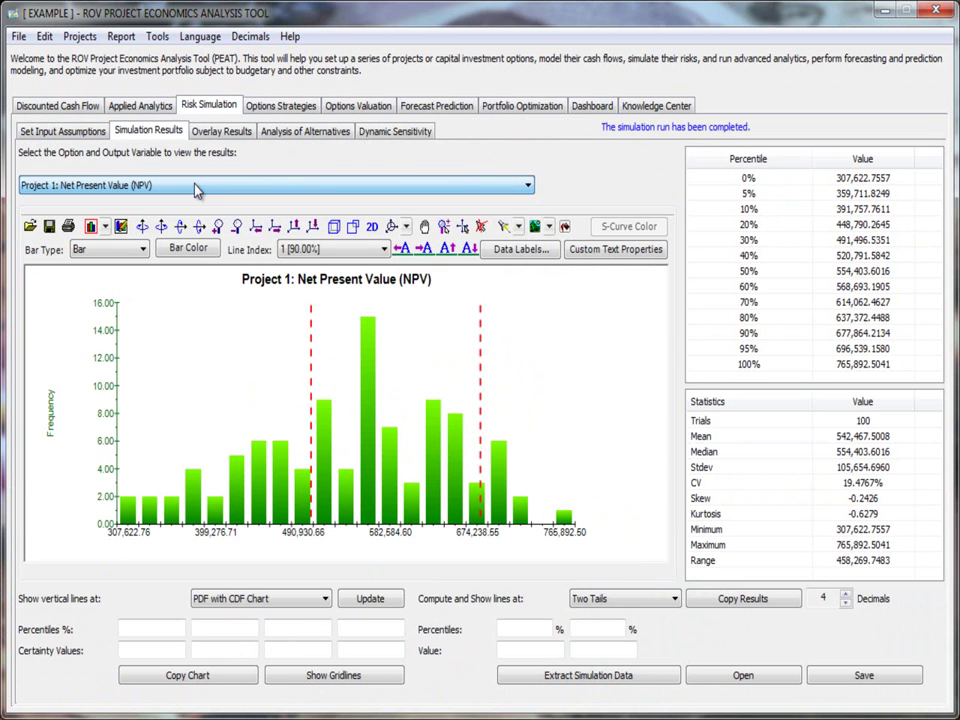
left_click(368, 112)
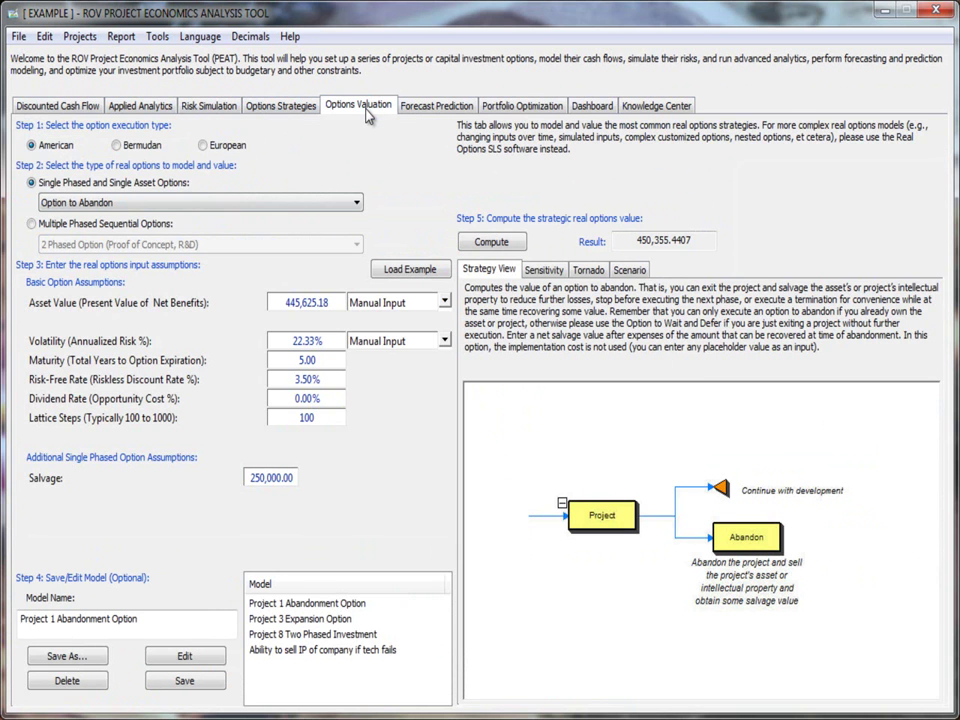
left_click(409, 108)
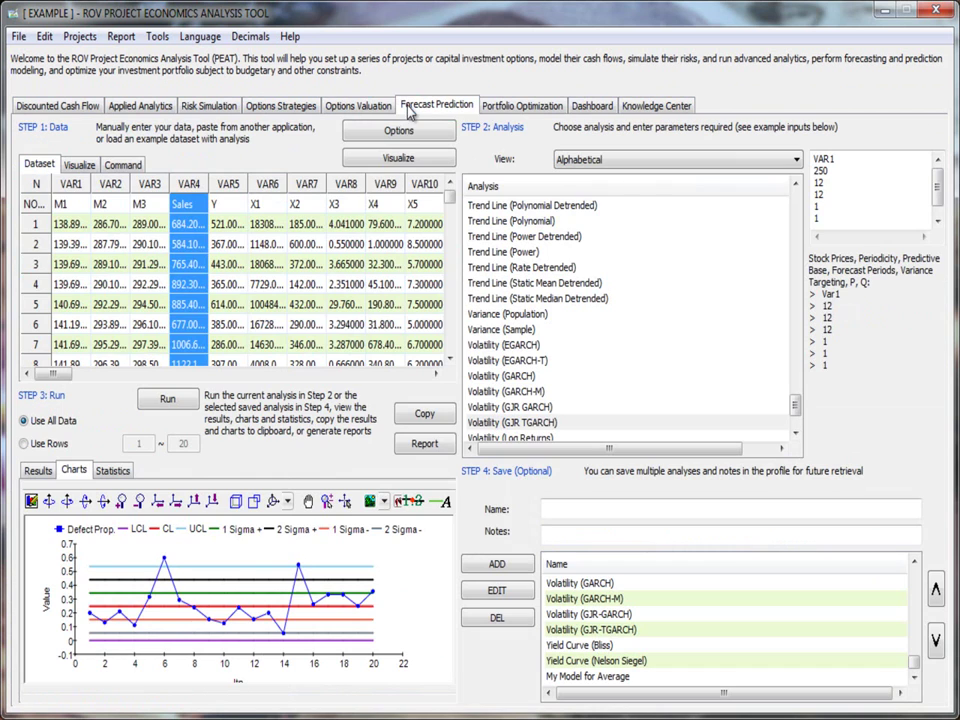
left_click(537, 112)
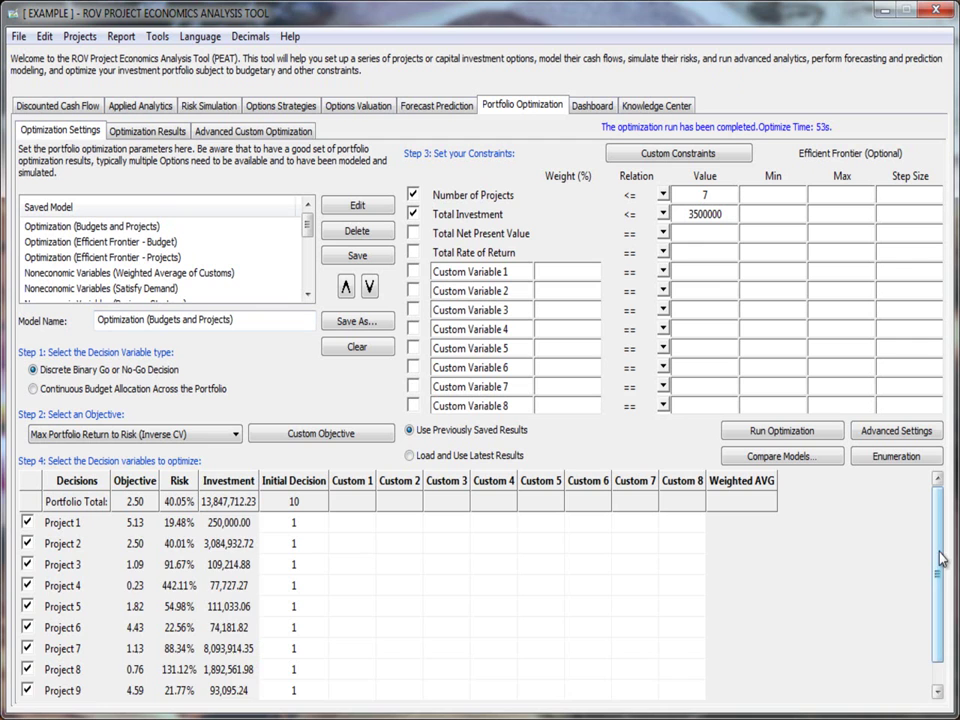
mouse_move(937, 546)
left_mouse_down()
mouse_move(944, 603)
mouse_move(944, 568)
left_mouse_up()
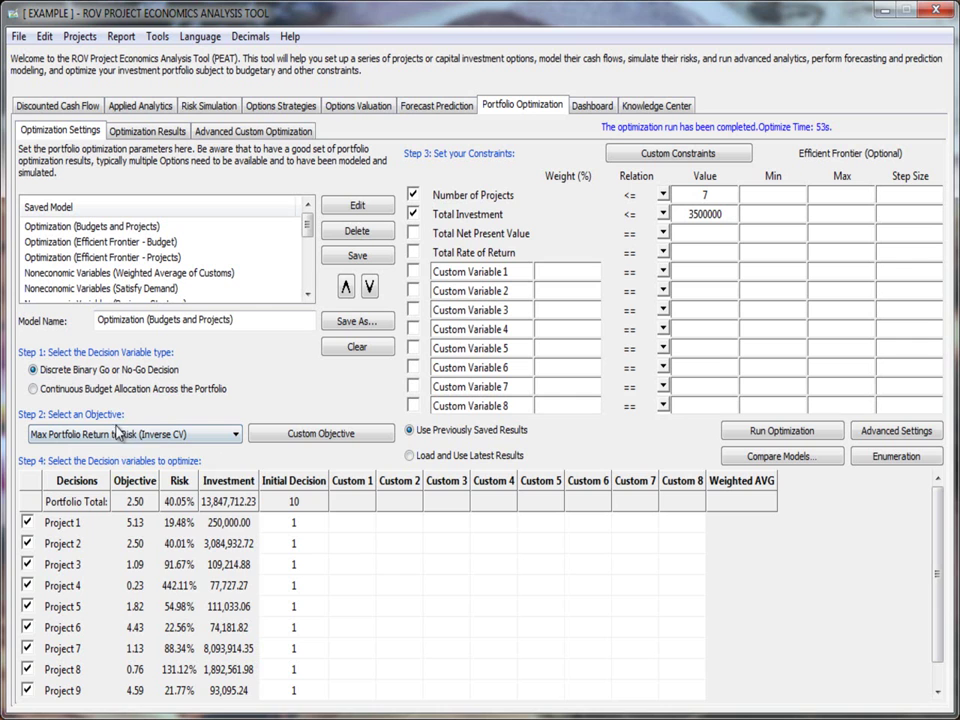
- Inspect the optimization objective list and the risk simulation results, then return to optimization settings
left_click(152, 436)
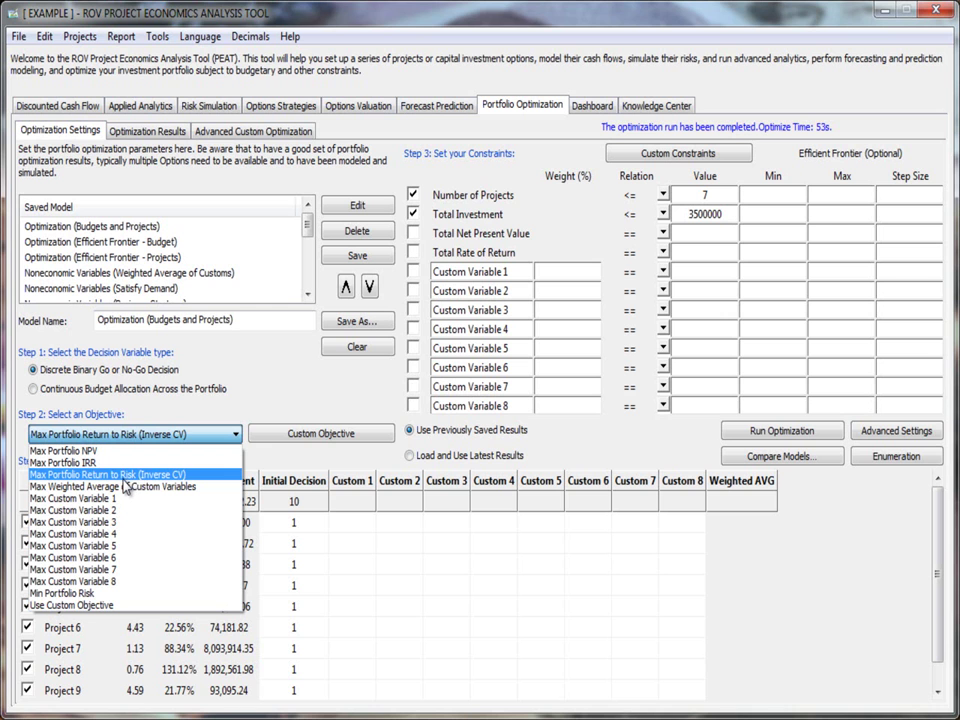
left_click(210, 105)
left_click(222, 108)
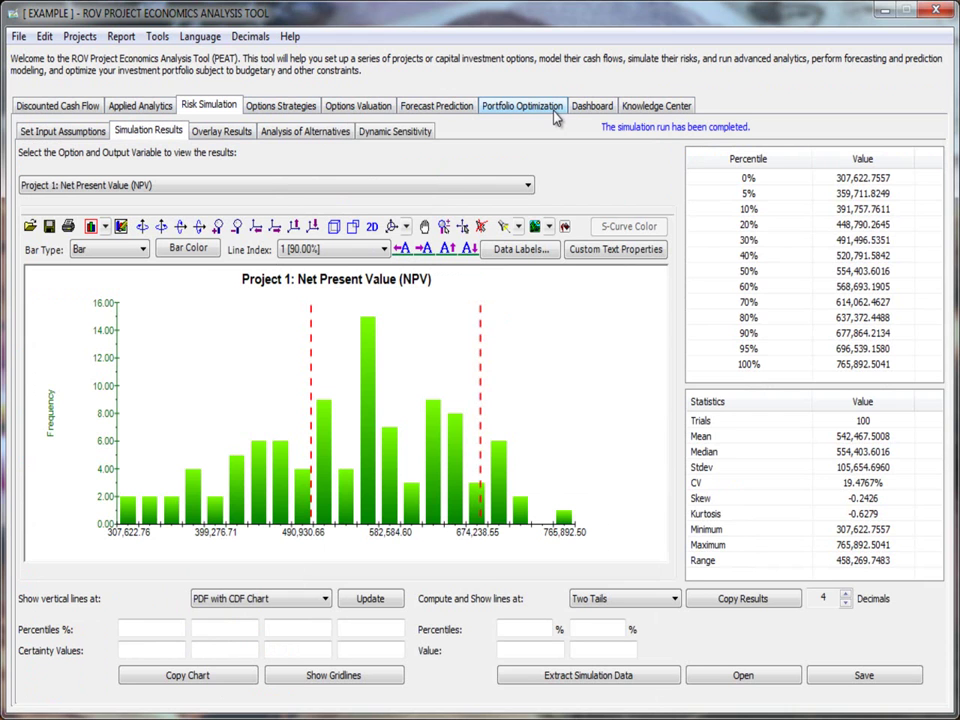
left_click(503, 110)
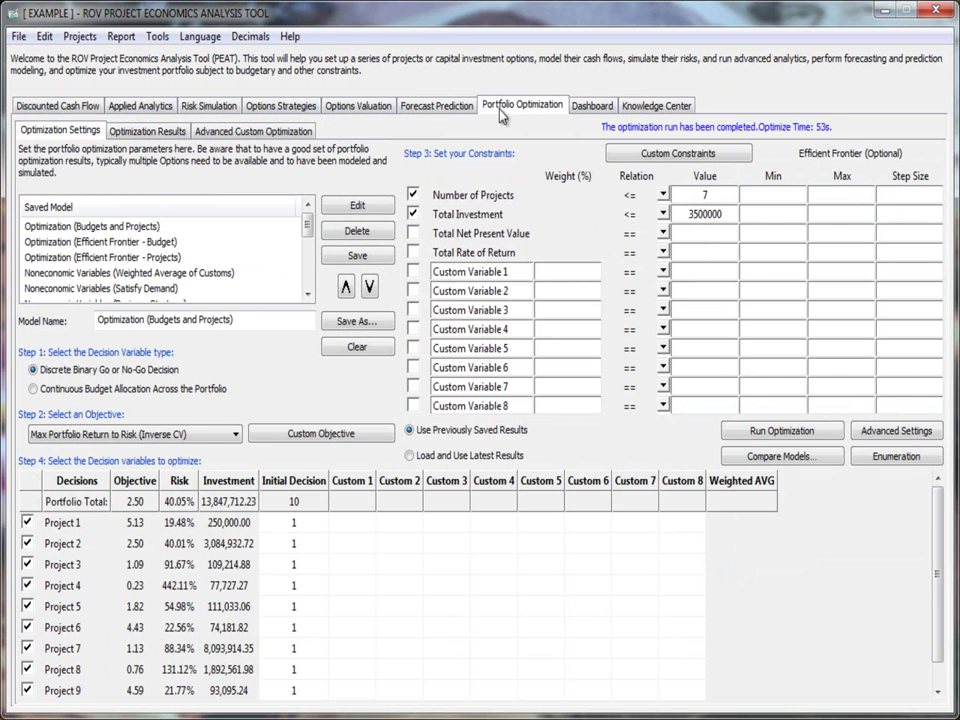
- Keep Max Portfolio Return to Risk and load the saved Optimization (Budgets and Projects) model
left_click(125, 436)
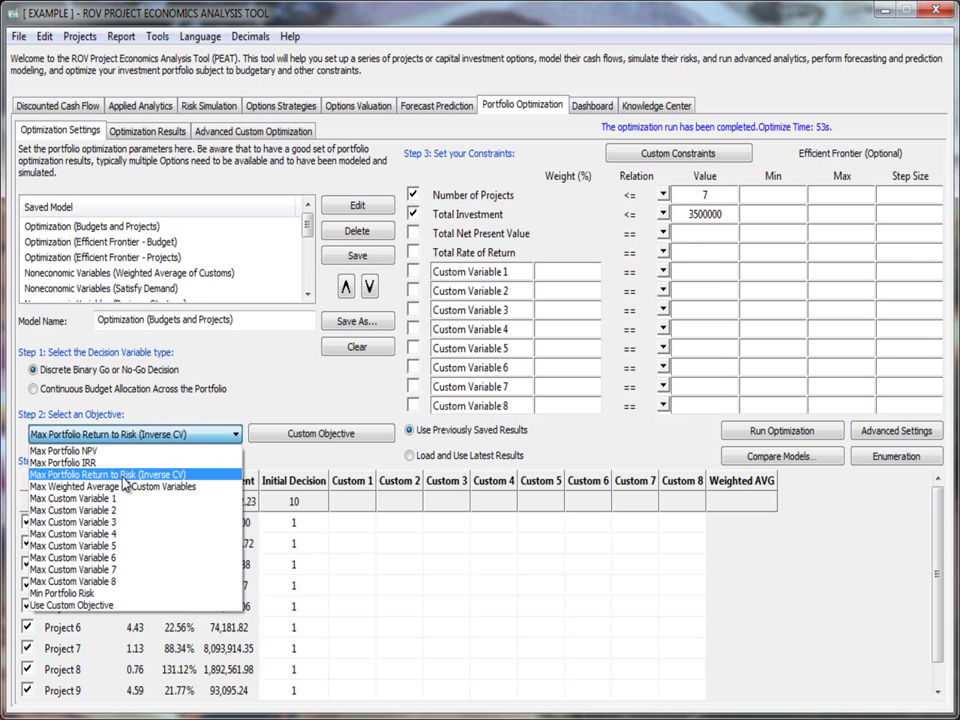
left_click(124, 477)
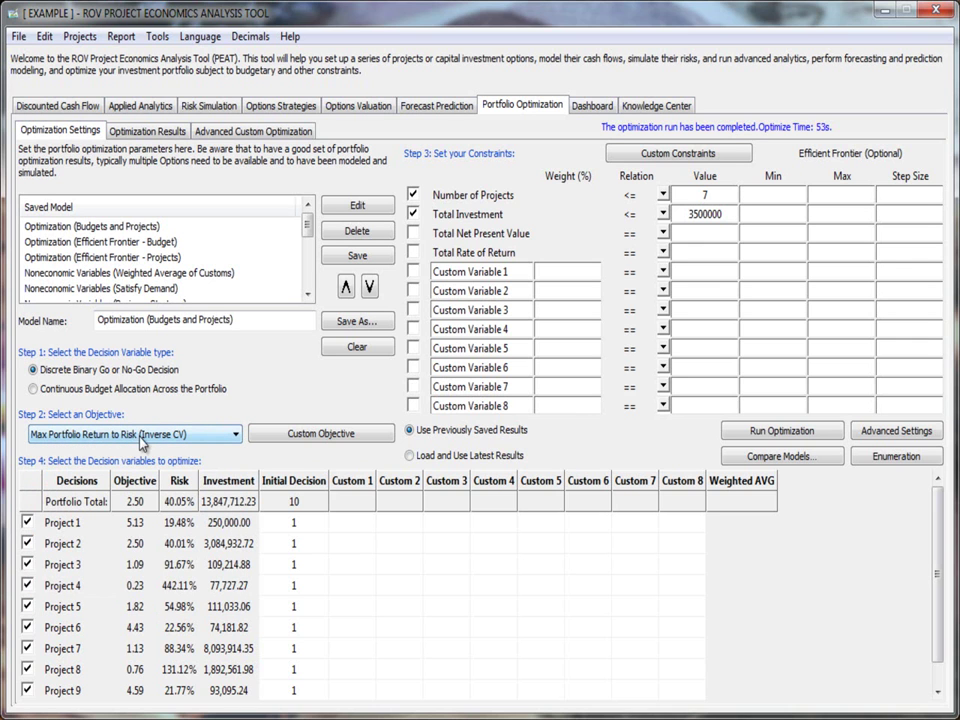
left_click(130, 226)
left_click(362, 210)
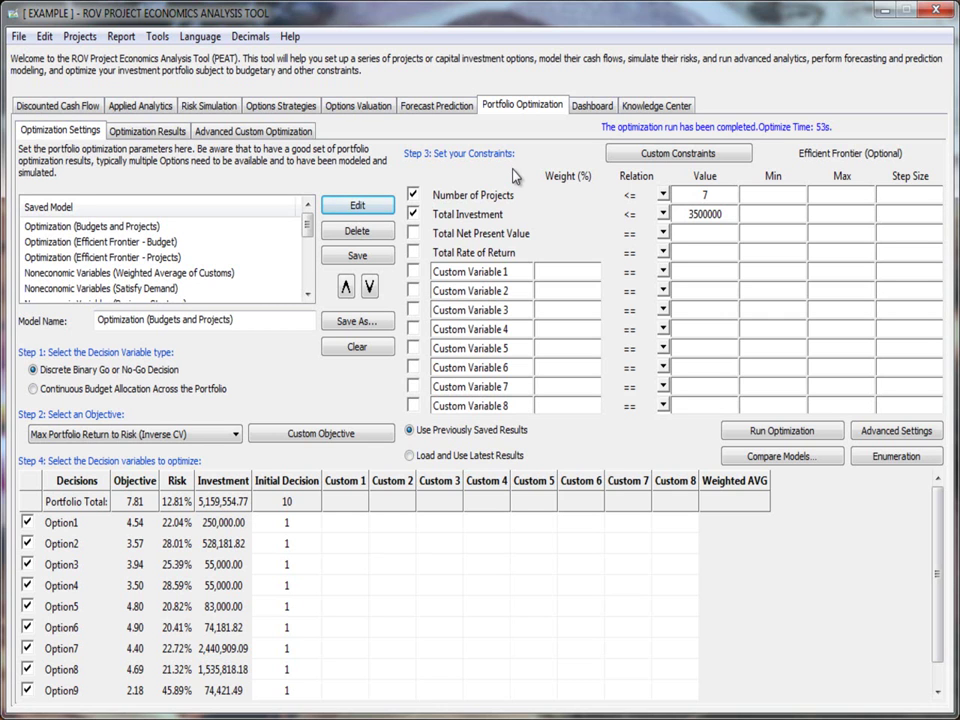
left_click(413, 235)
left_click(413, 214)
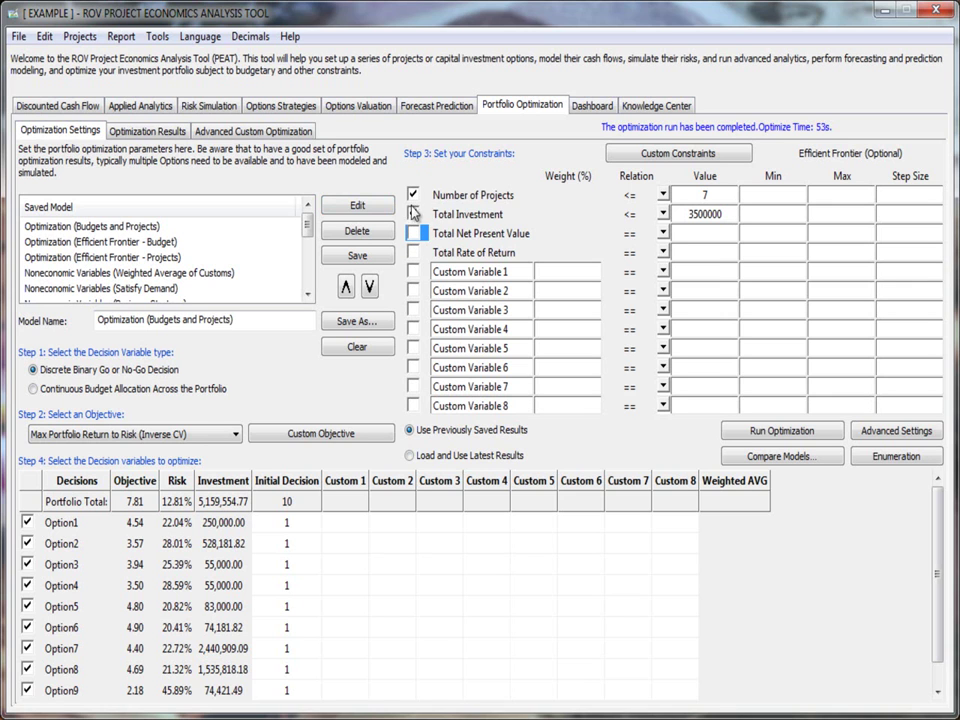
left_click(413, 214)
left_click(700, 214)
left_click(636, 196)
left_click(664, 197)
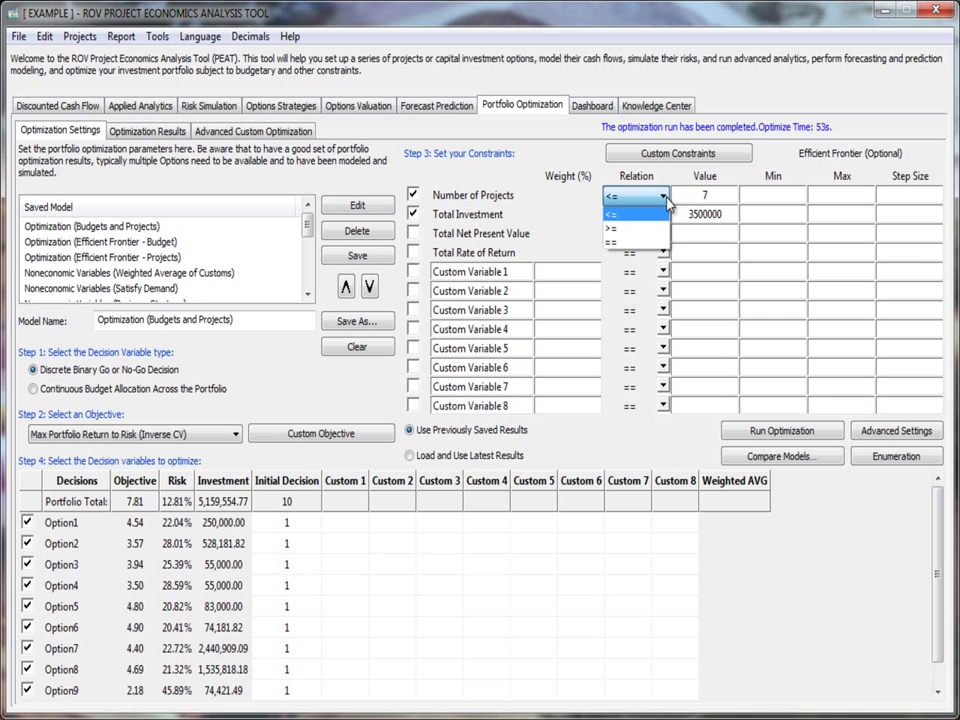
left_click(667, 200)
left_click(728, 197)
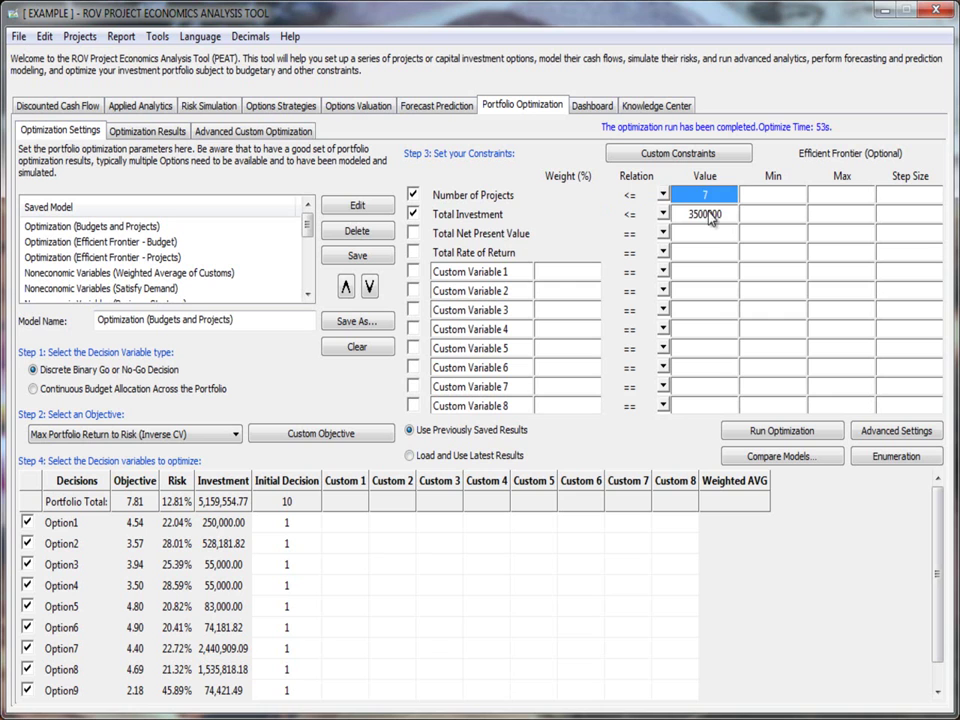
left_click(713, 216)
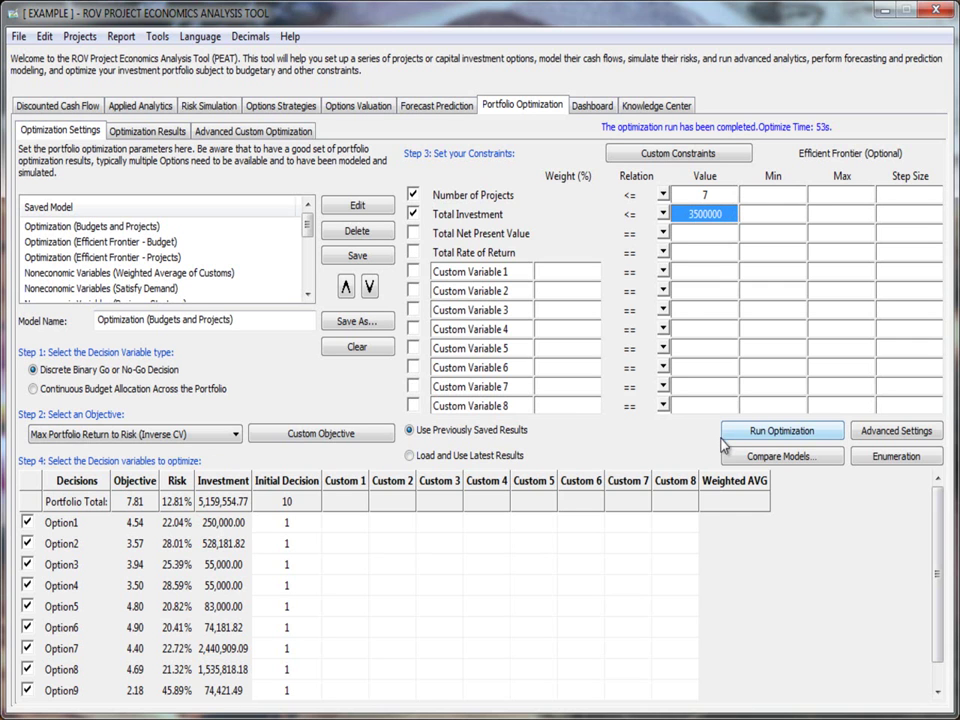
- Run the optimization and review the report: Options 1–5, 8 and 10 funded, objective 6.8789, 2,570,000 invested
left_click(813, 434)
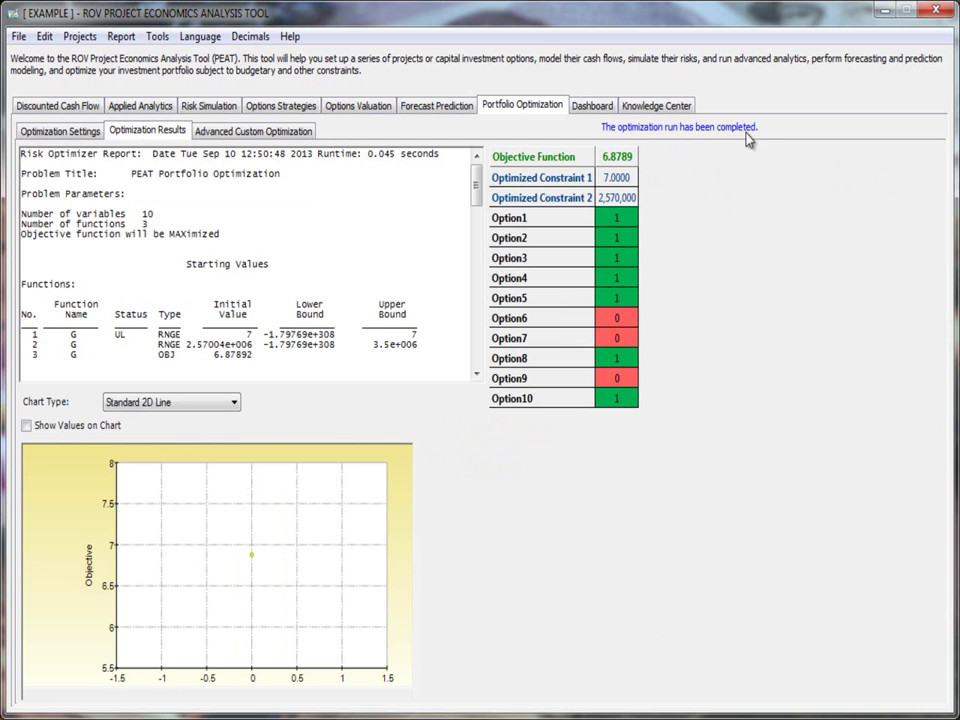
scroll(478, 198, "down", 1)
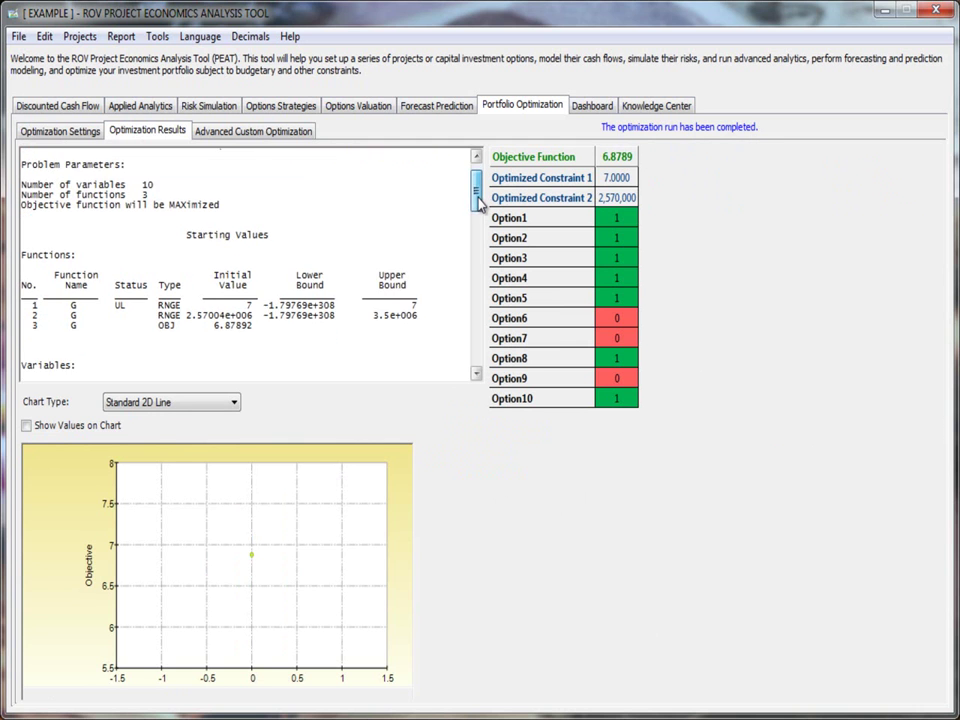
mouse_move(478, 198)
left_mouse_down()
mouse_move(470, 352)
mouse_move(487, 186)
mouse_move(476, 221)
mouse_move(480, 348)
mouse_move(484, 192)
left_mouse_up()
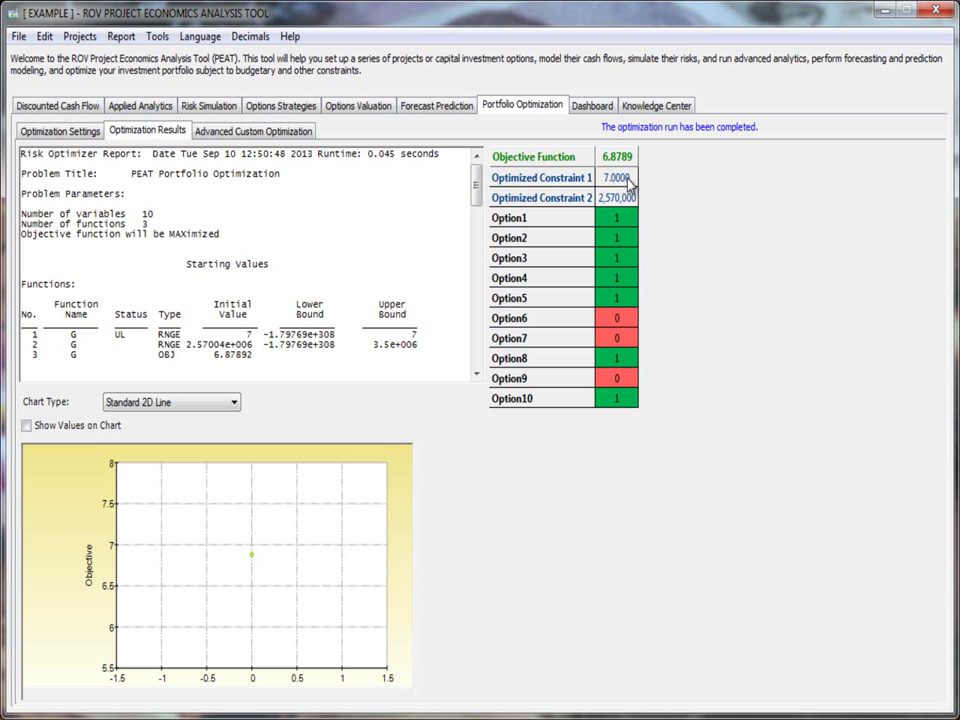
- Save the Optimization (Budgets and Projects) settings as a new model named 'my model'
left_click(62, 130)
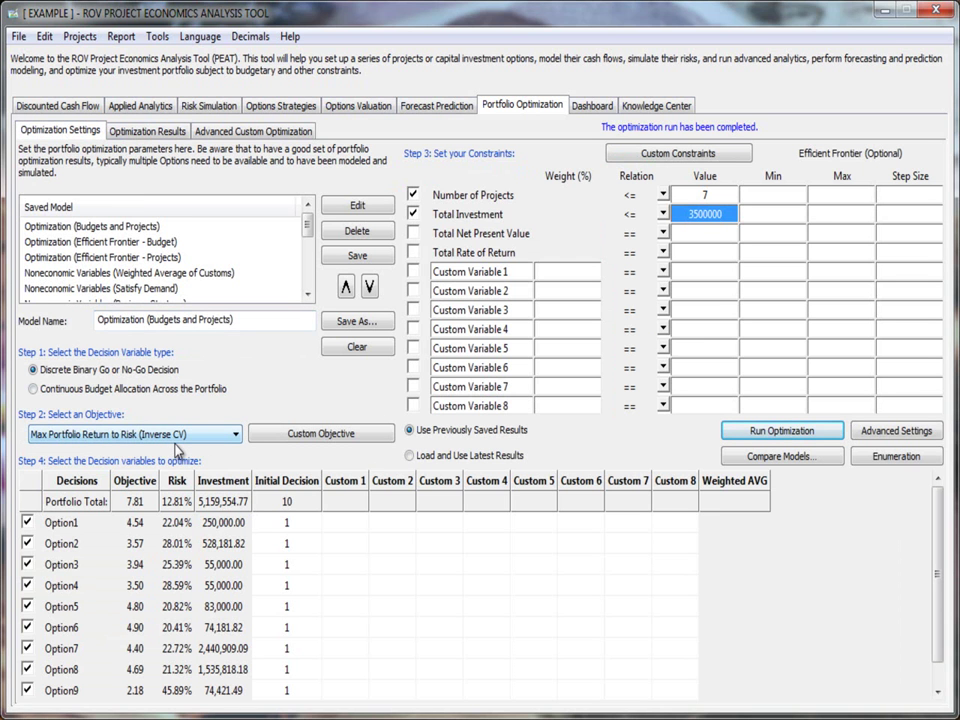
left_click(120, 243)
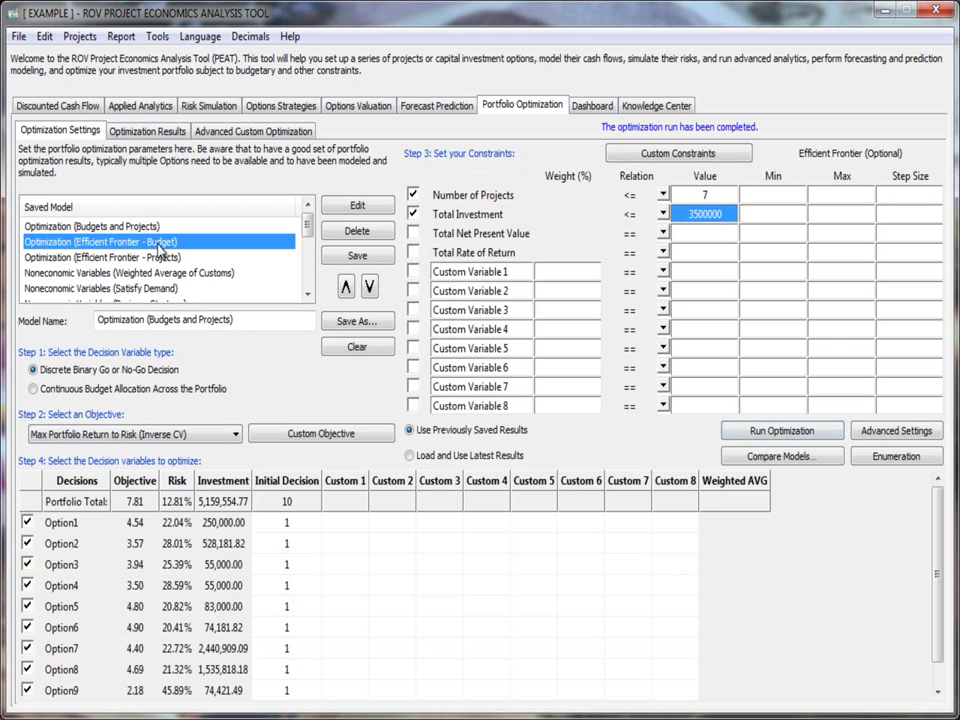
left_click(100, 226)
triple_click(165, 320)
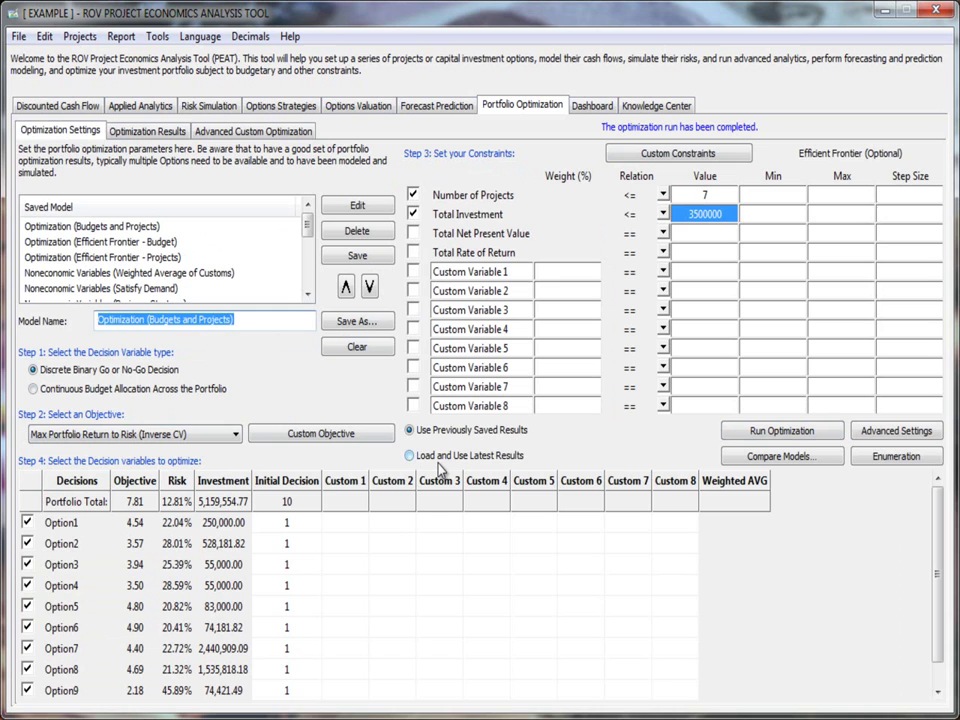
type("my model")
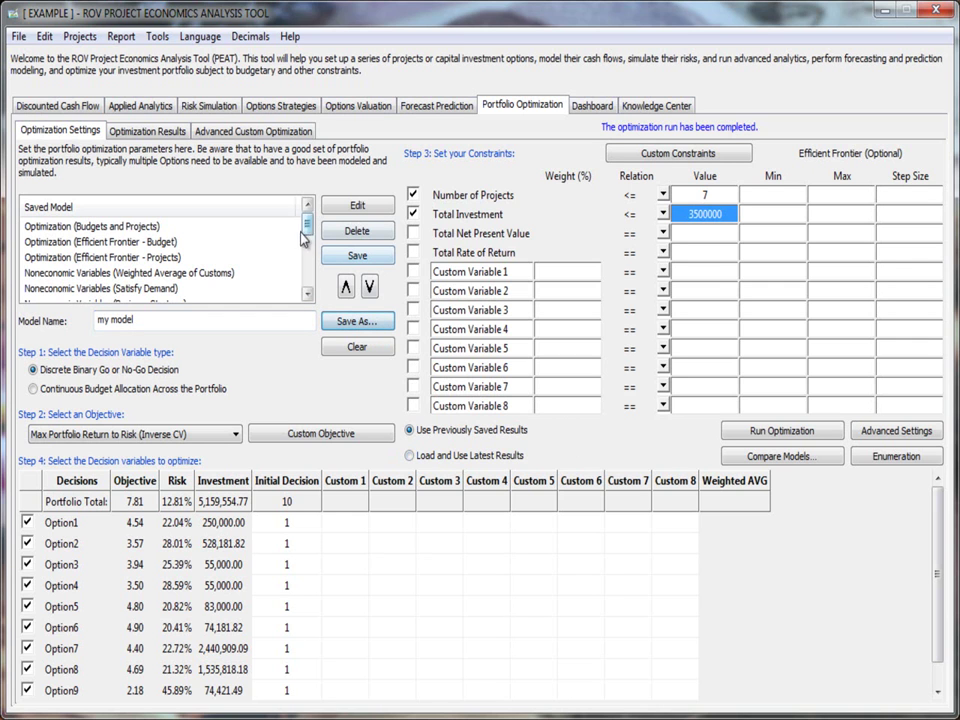
scroll(303, 236, "down", 3)
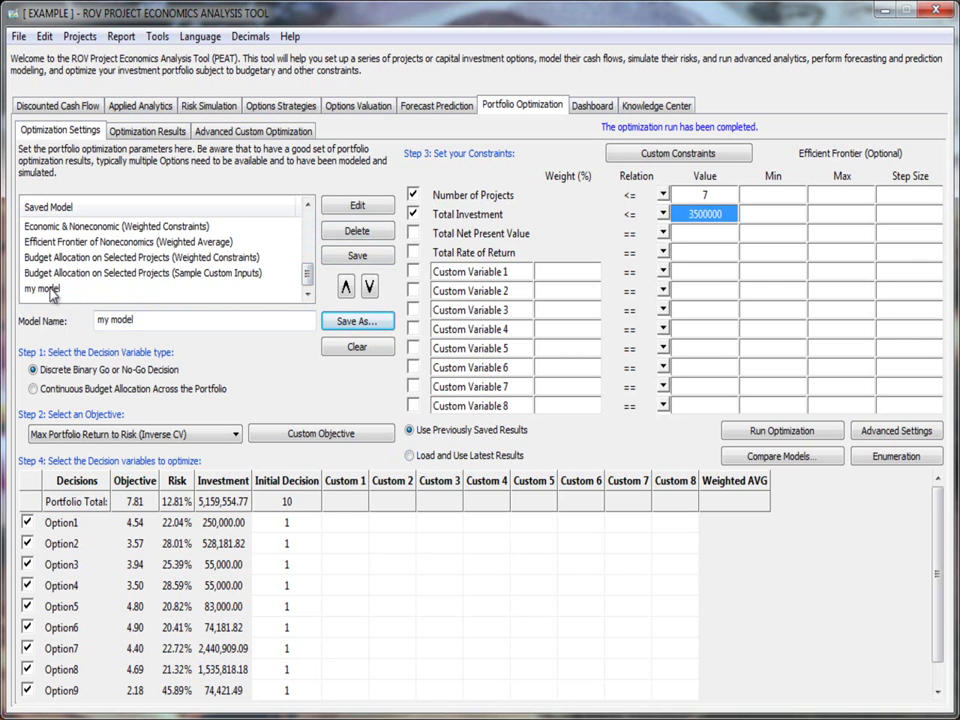
left_click(50, 291)
left_click_drag(311, 274, 311, 221)
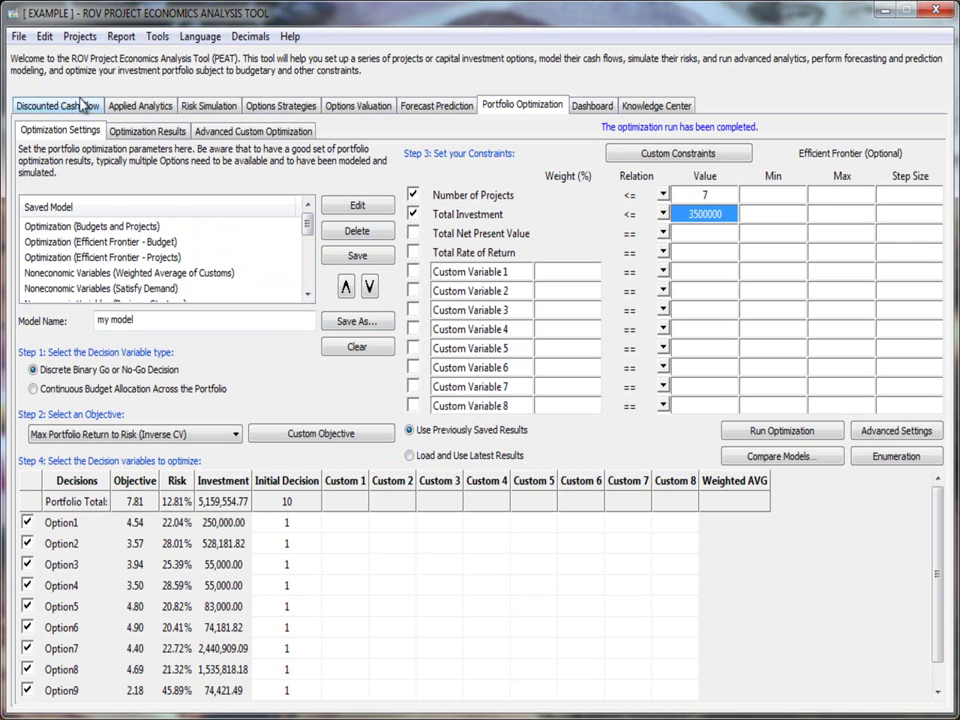
left_click(17, 35)
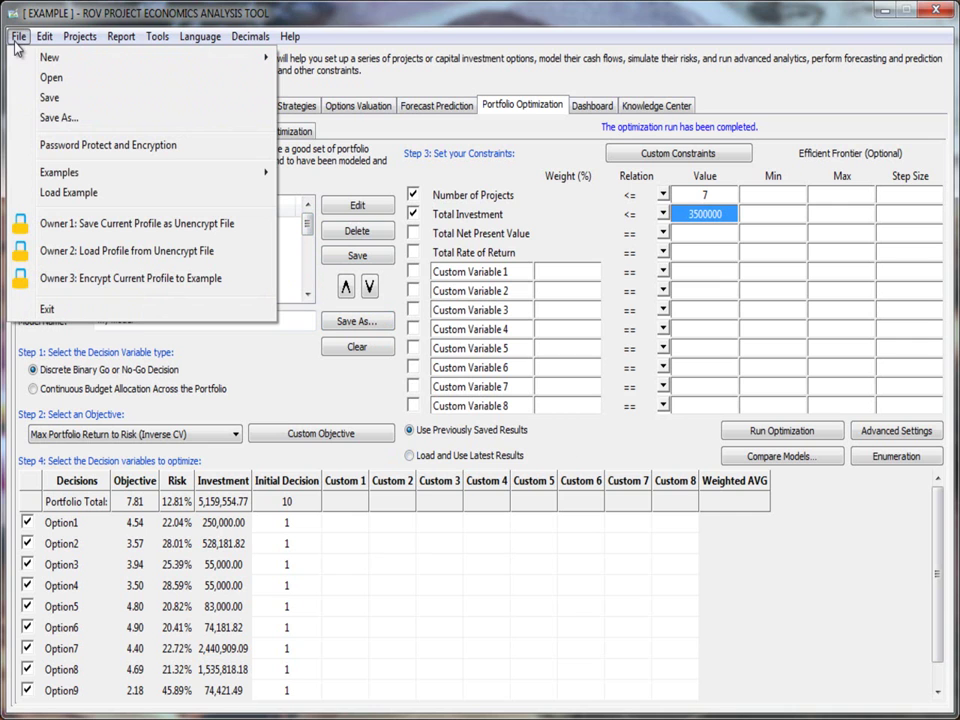
left_click(68, 102)
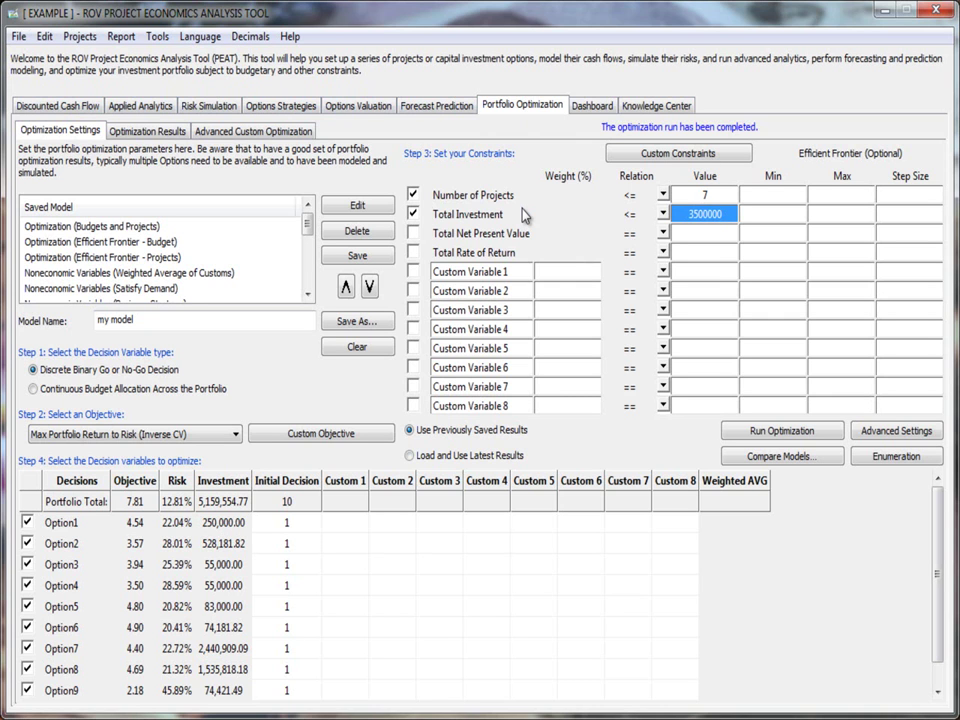
- Load Optimization (Efficient Frontier - Budget), with a 2,000,000–4,000,000 frontier in 500,000 steps
left_click(110, 243)
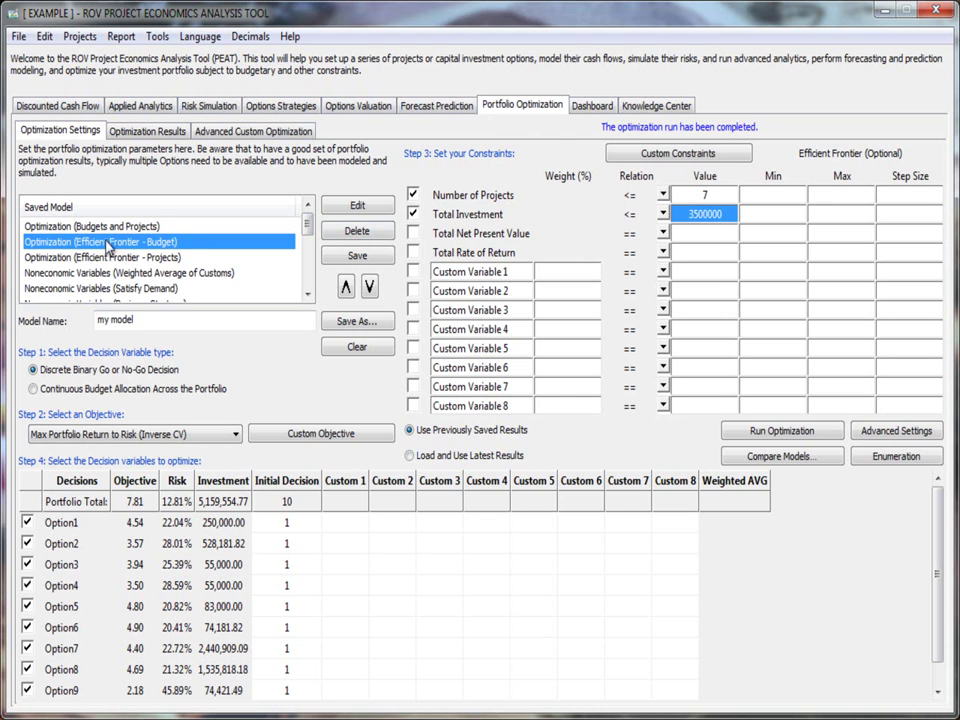
left_click(106, 257)
left_click(106, 242)
left_click(362, 206)
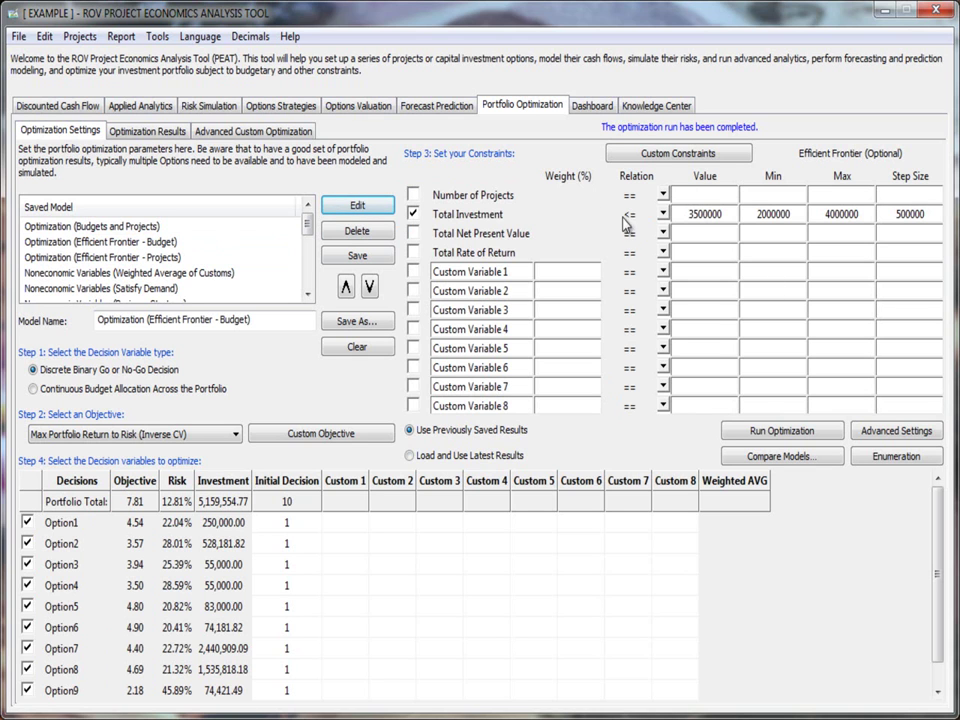
left_click(180, 245)
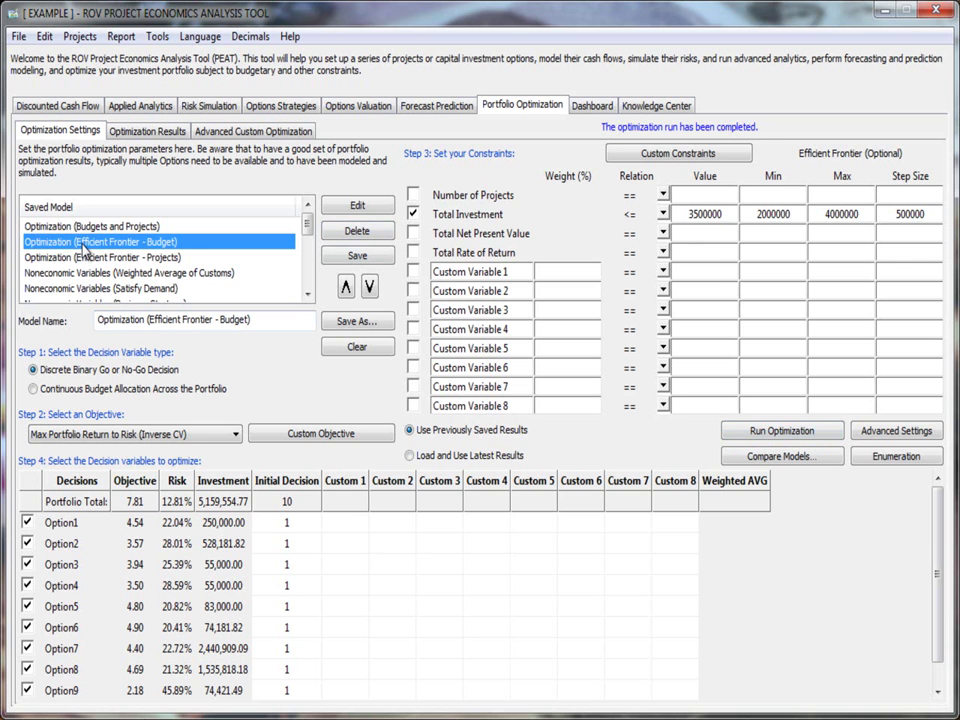
- Run the budget efficient frontier and scan the 2,000,000 to 4,000,000 budget points
left_click(782, 430)
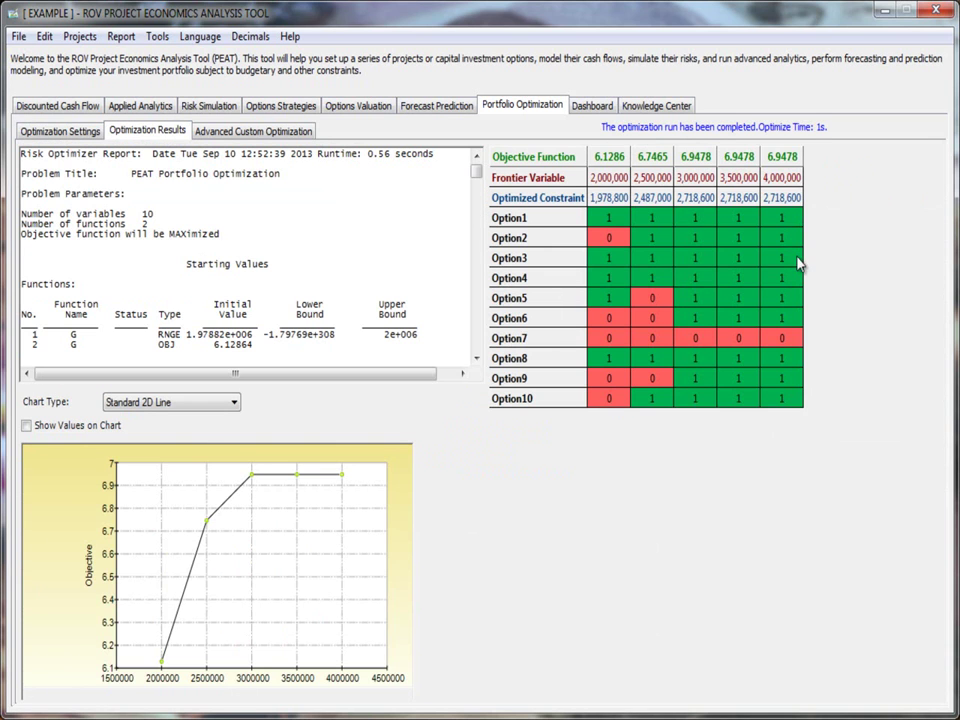
left_click(615, 181)
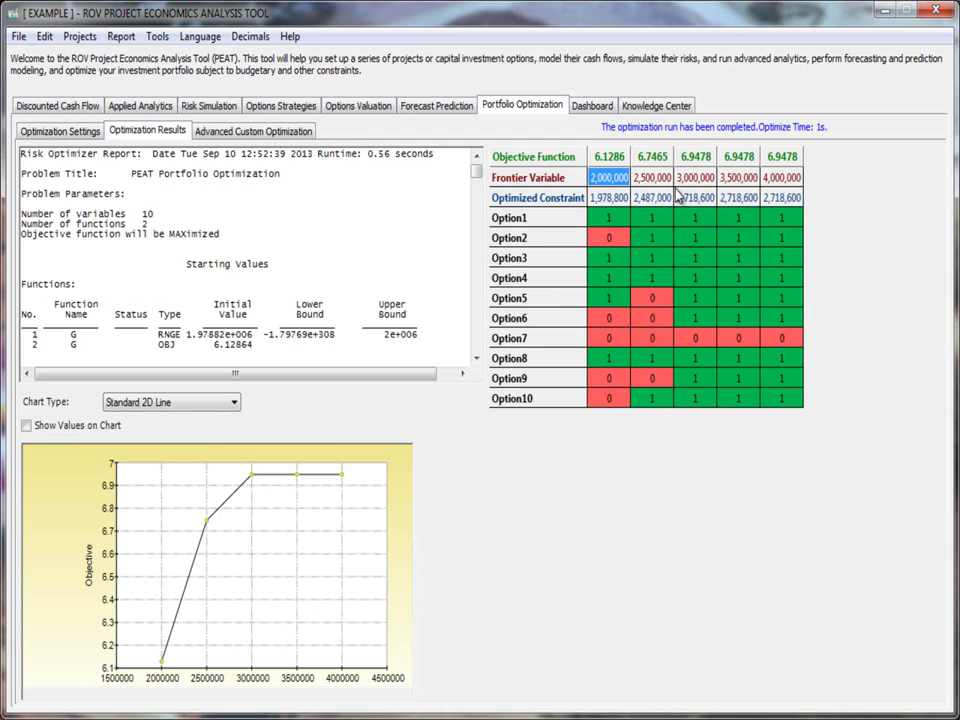
left_click(652, 180)
left_click(692, 180)
left_click(733, 178)
key("Right")
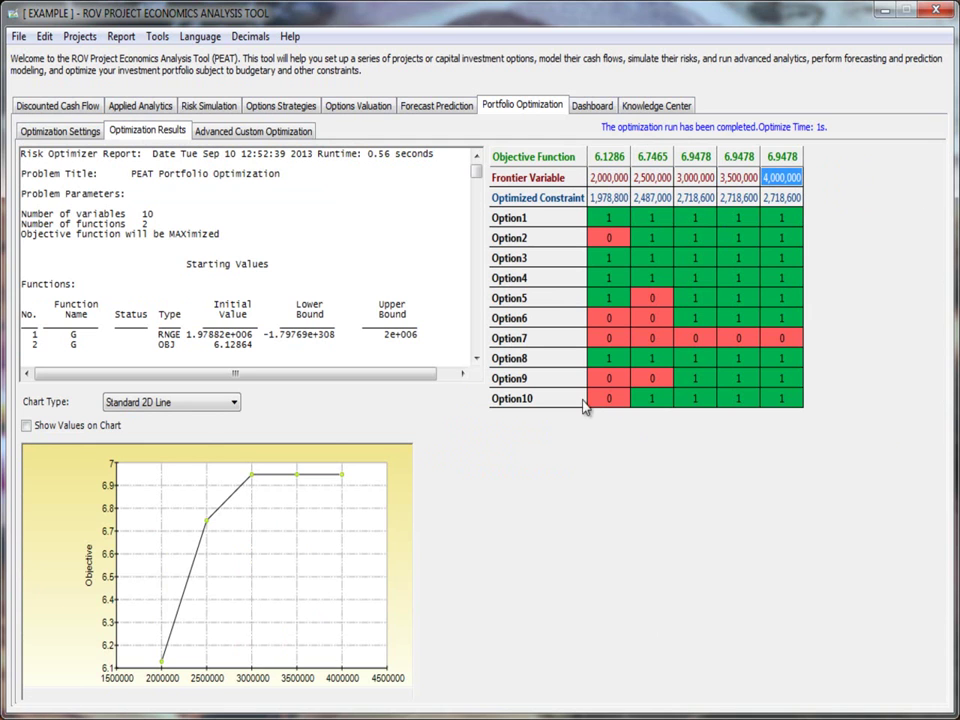
left_click(612, 178)
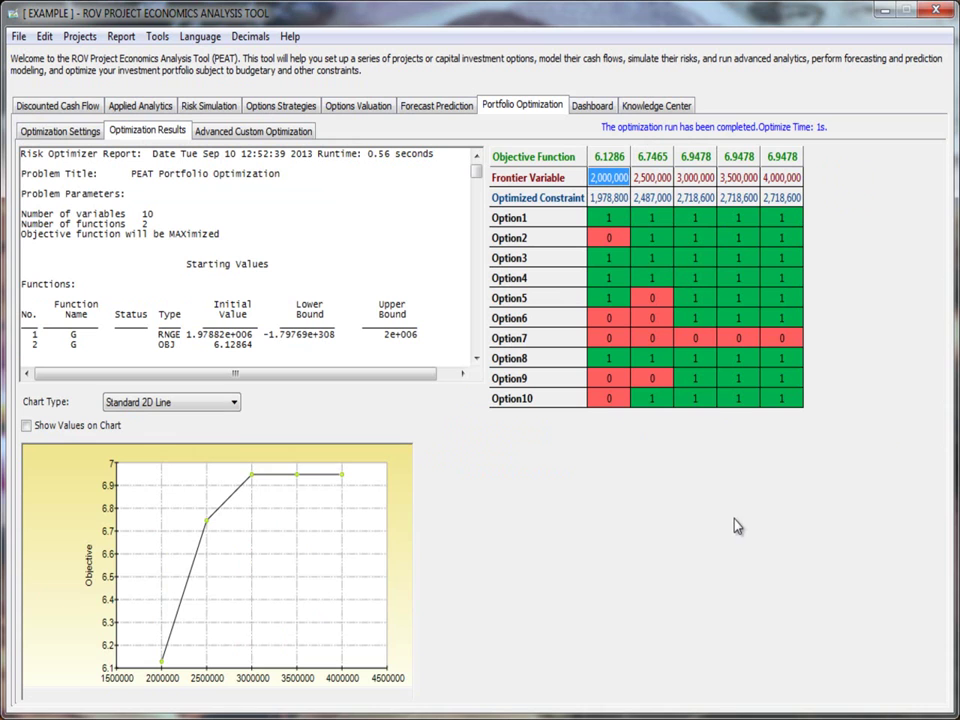
- Identify Options 1, 3–5 and 8 as funded and Option2 as rejected at 2,000,000
left_click(619, 220)
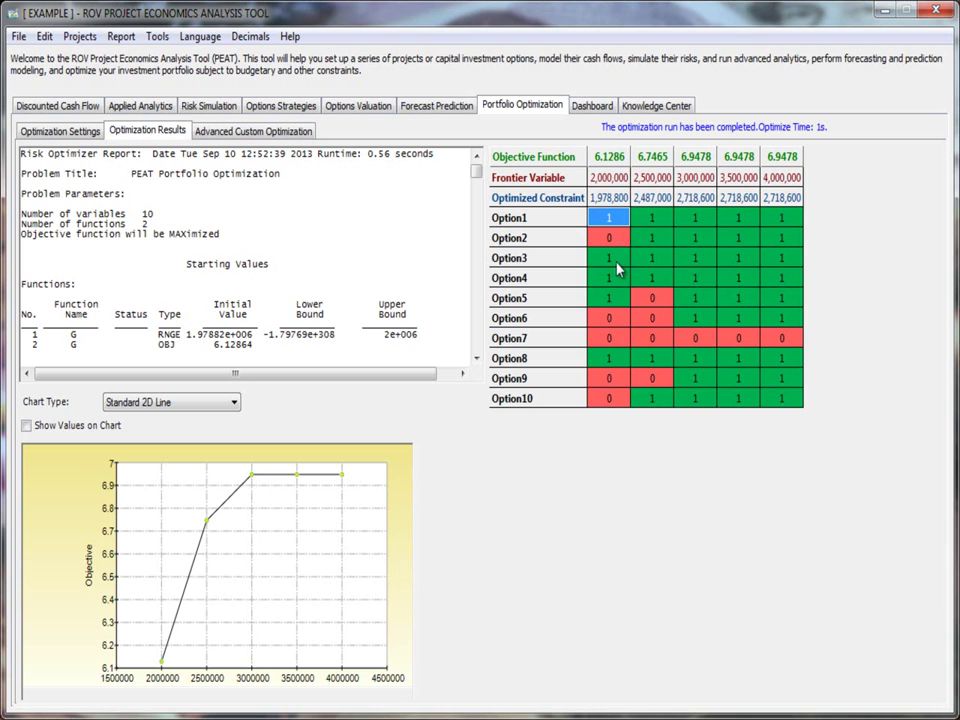
left_click_drag(619, 262, 617, 300)
left_click(617, 360)
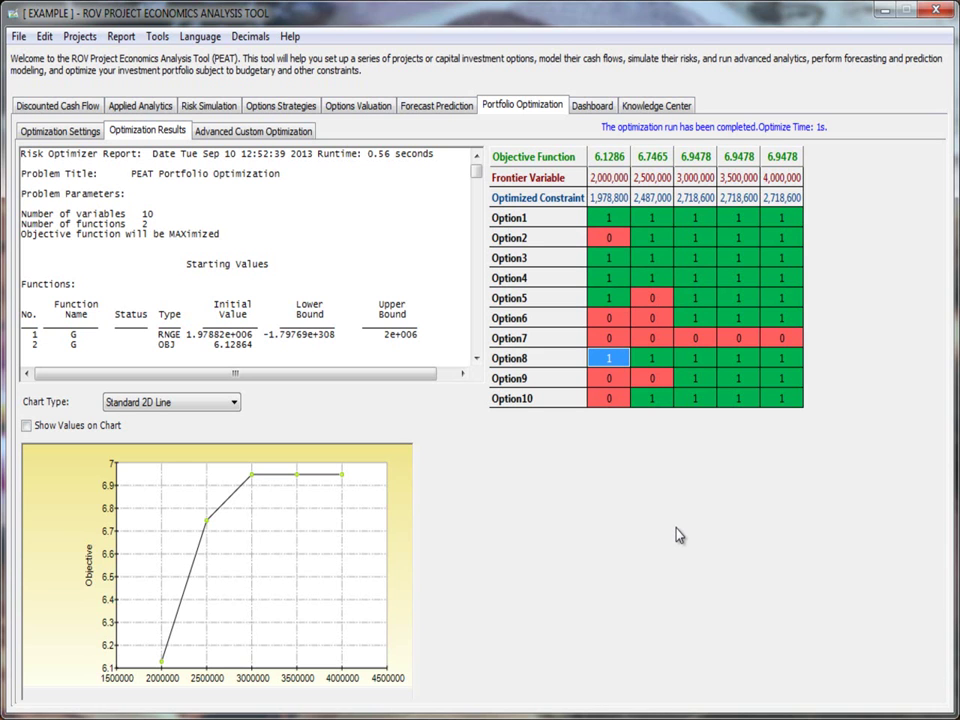
left_click(645, 179)
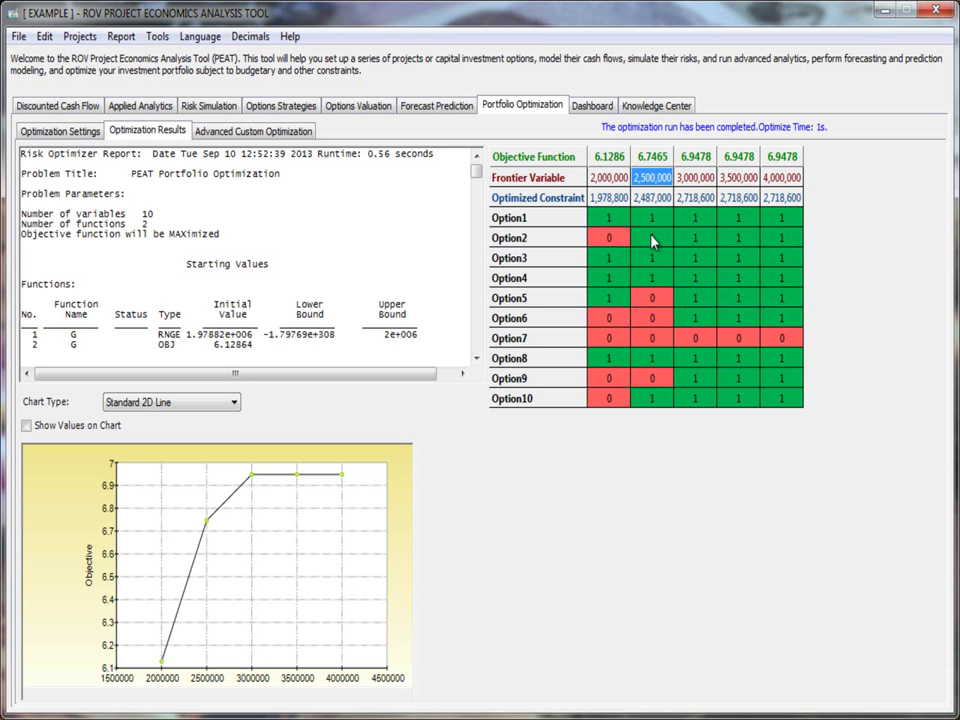
left_click(606, 240)
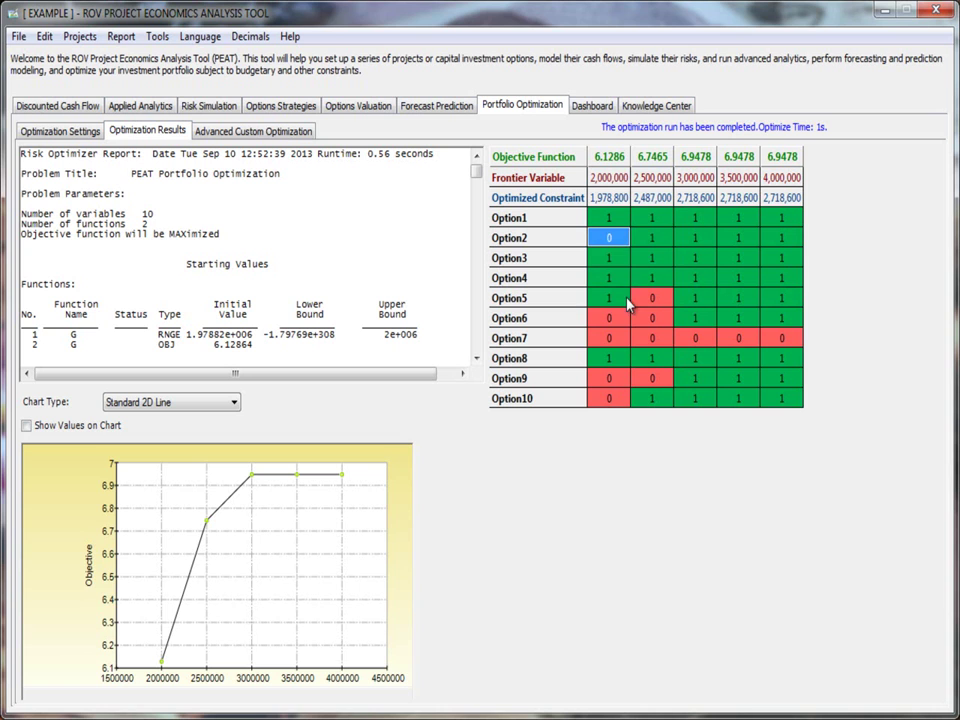
left_click(618, 300)
- Compare budgets: at 2,500,000 Option5 drops while Options 2 and 10 become funded
key("Right")
key("Left")
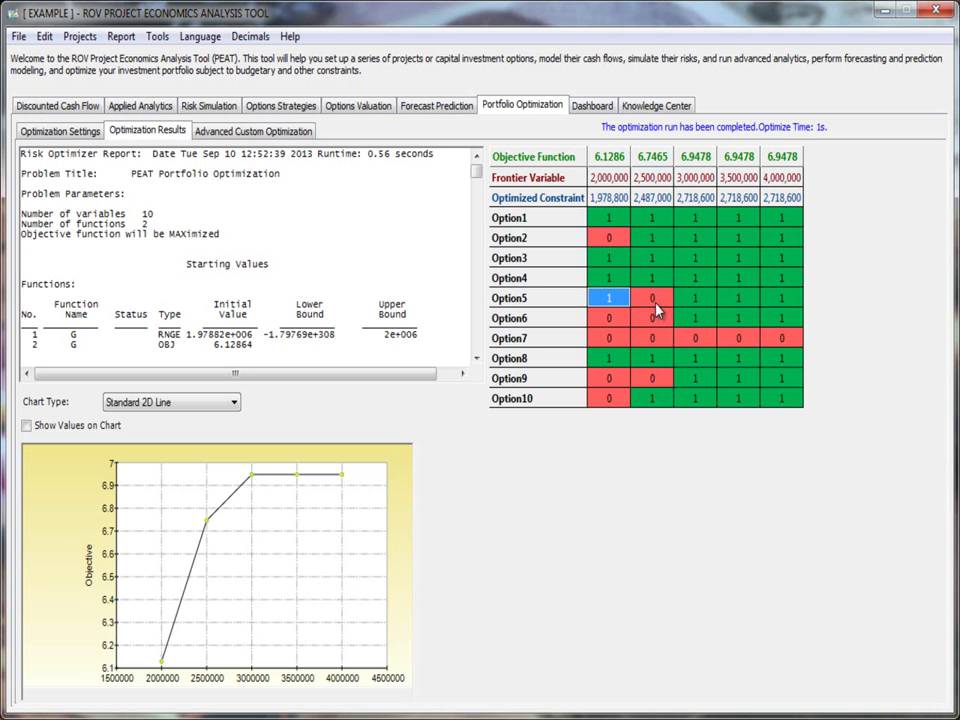
key("Right")
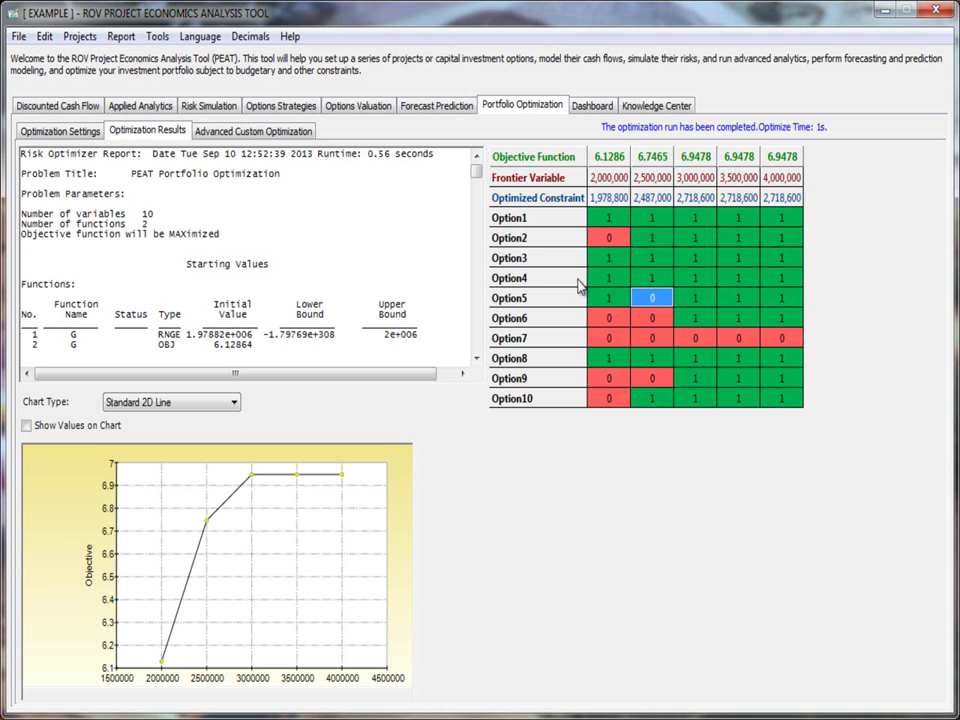
left_click(646, 243)
left_click(620, 246)
left_click(652, 239)
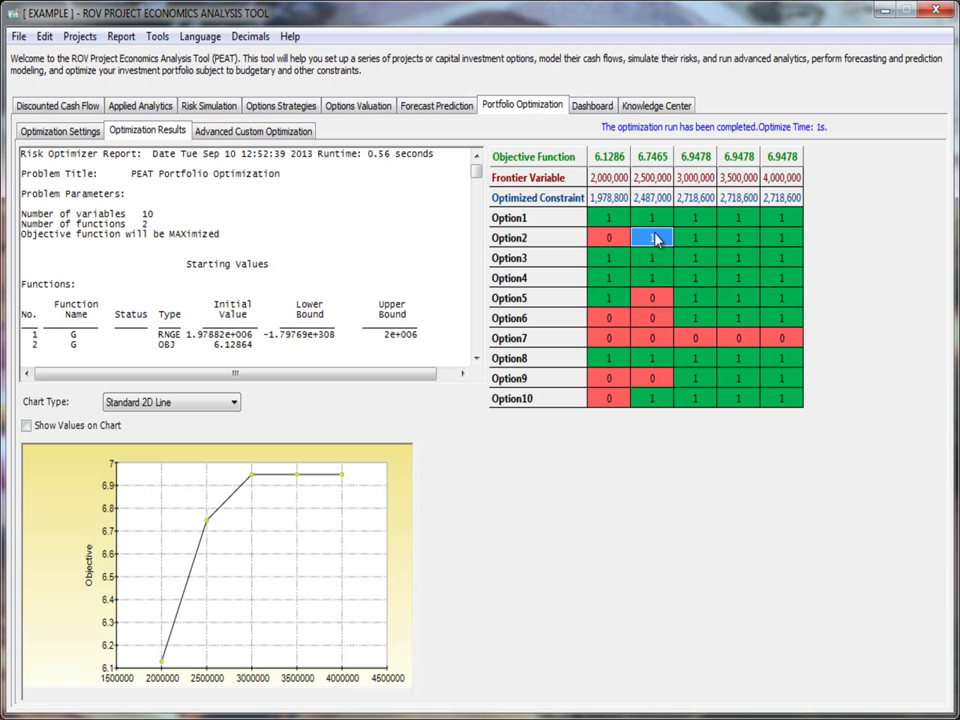
left_click(650, 401)
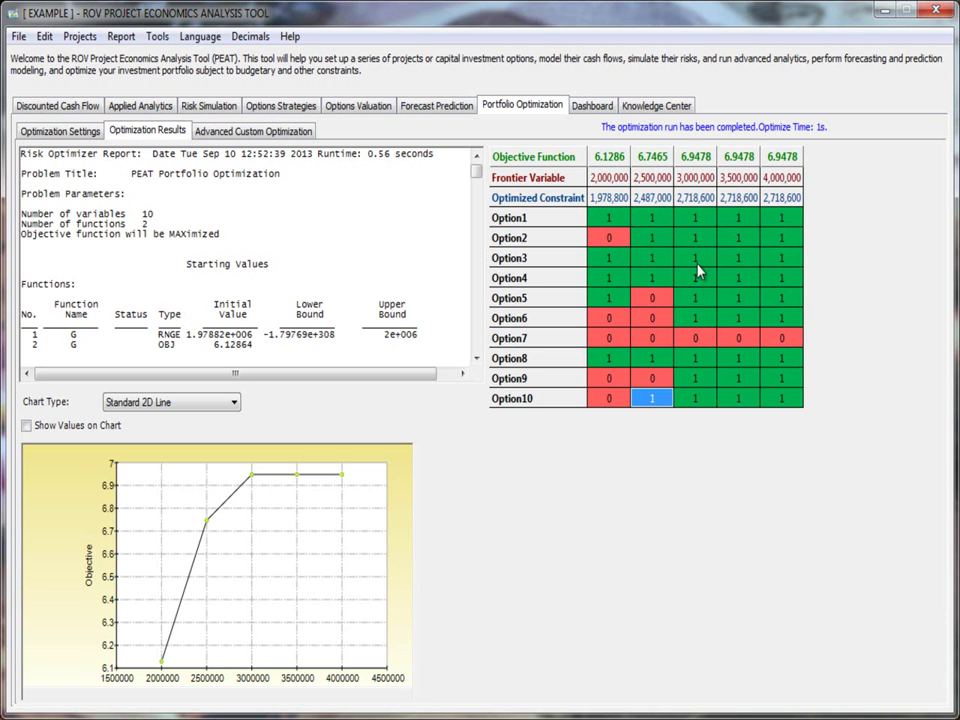
- Check the 3,000,000–4,000,000 results: every option except Option7 funded, investing 2,718,600
left_click_drag(695, 177, 740, 198)
left_click(731, 380)
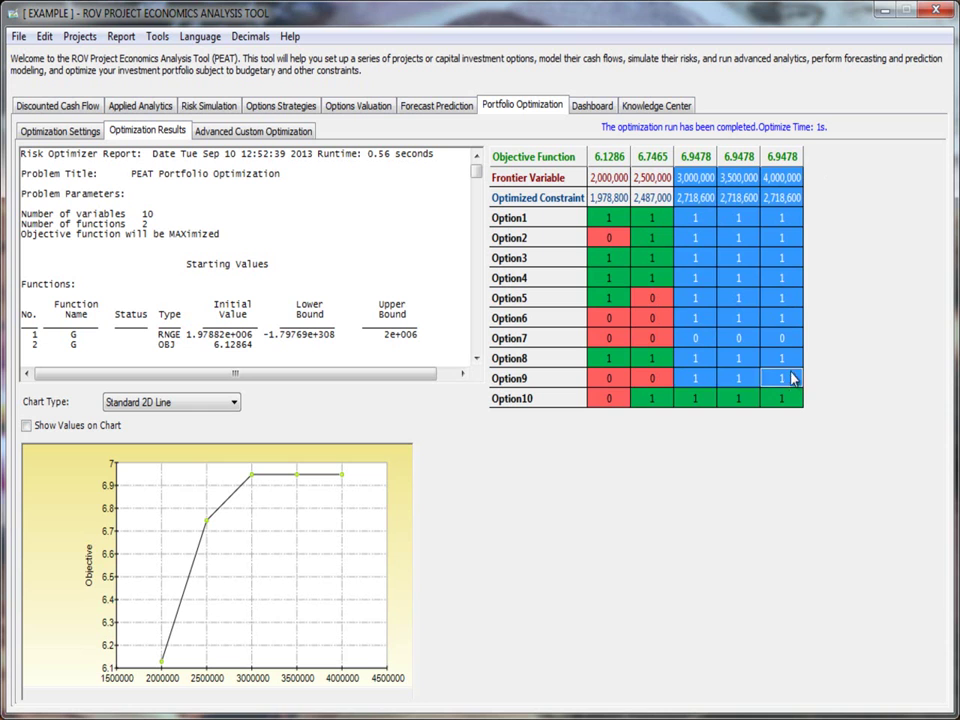
left_click(735, 400)
left_click(738, 338)
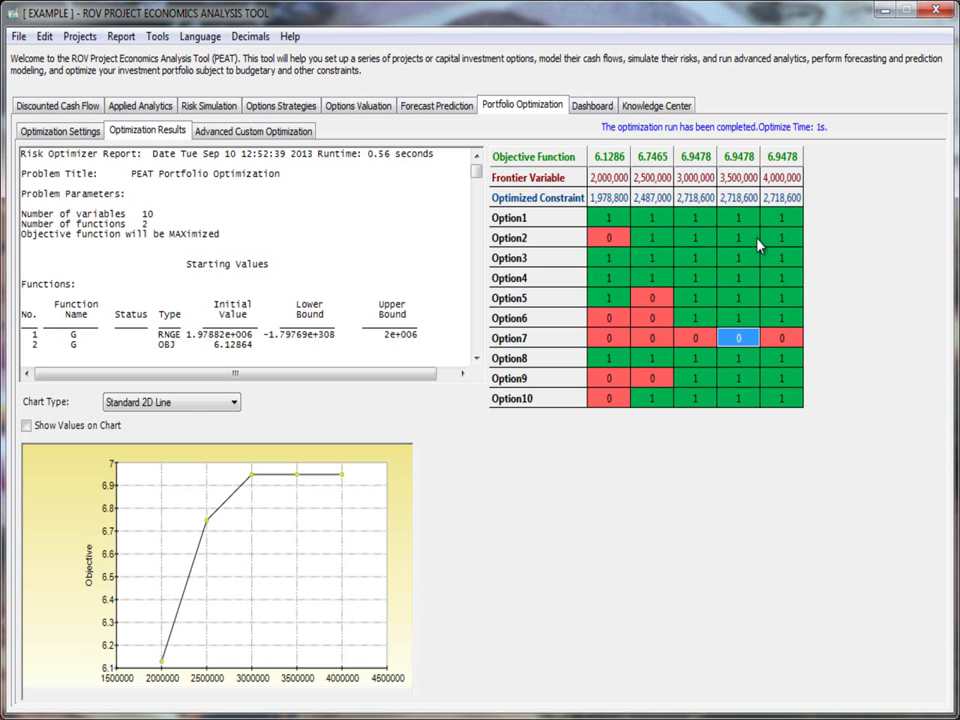
left_click(750, 373)
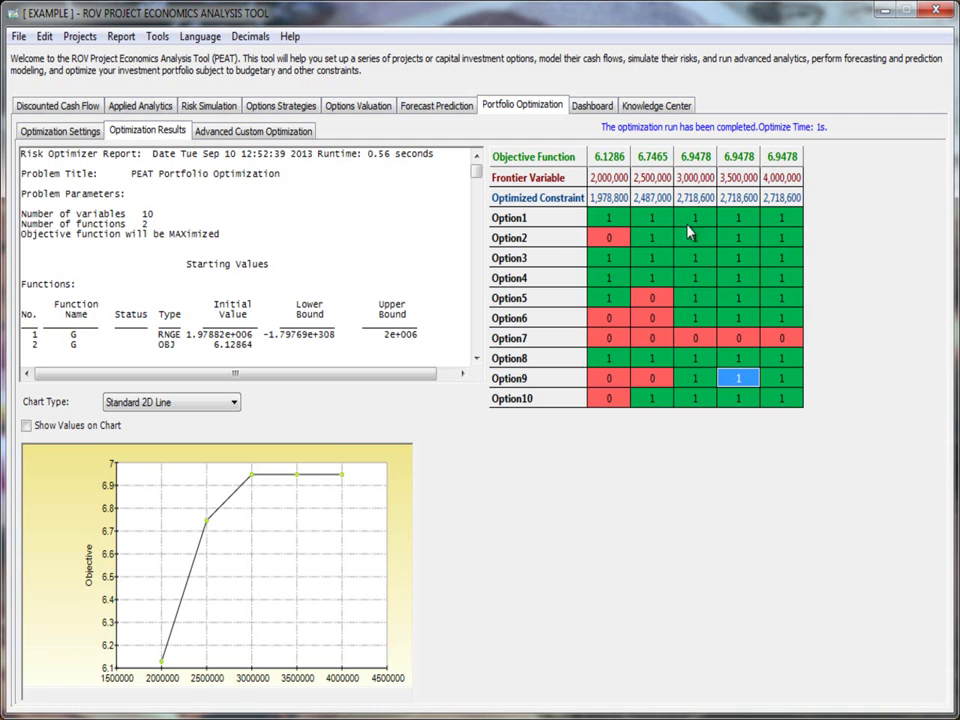
- Load and run Efficient Frontier - Projects (frontier 3–6 projects); objective rises from 3.8024 to 4.1578
left_click(77, 131)
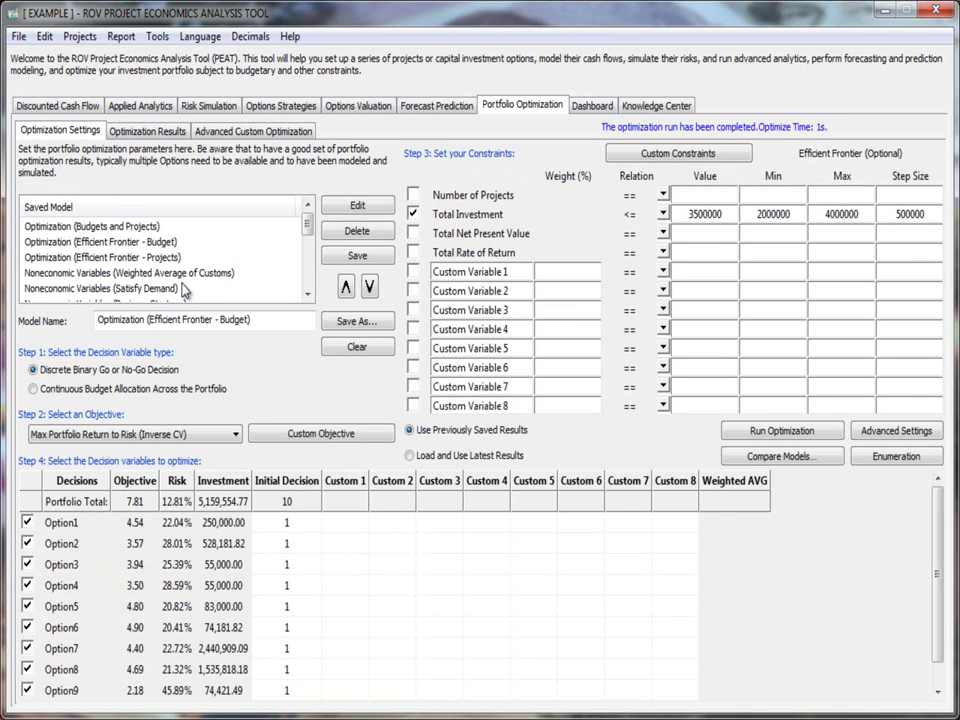
left_click(158, 258)
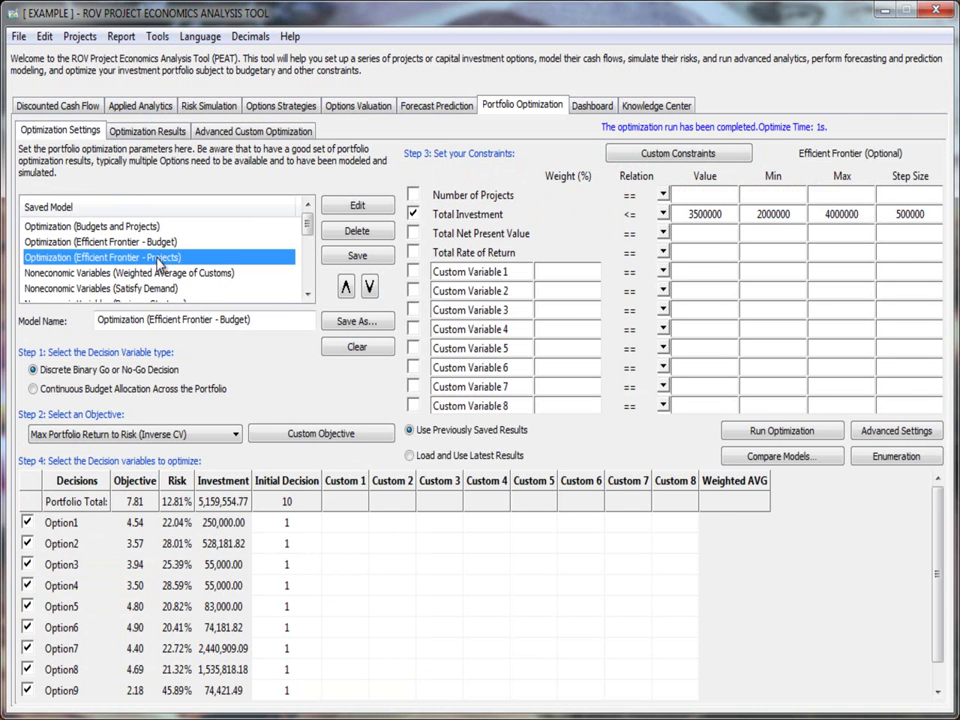
left_click(362, 207)
left_click(219, 257)
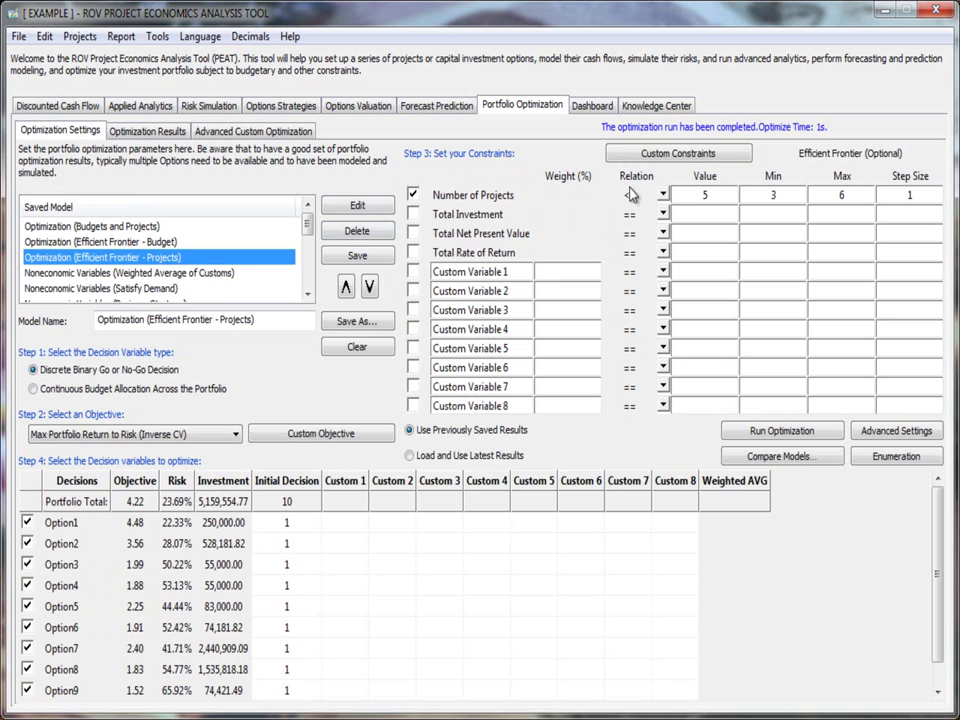
left_click(790, 431)
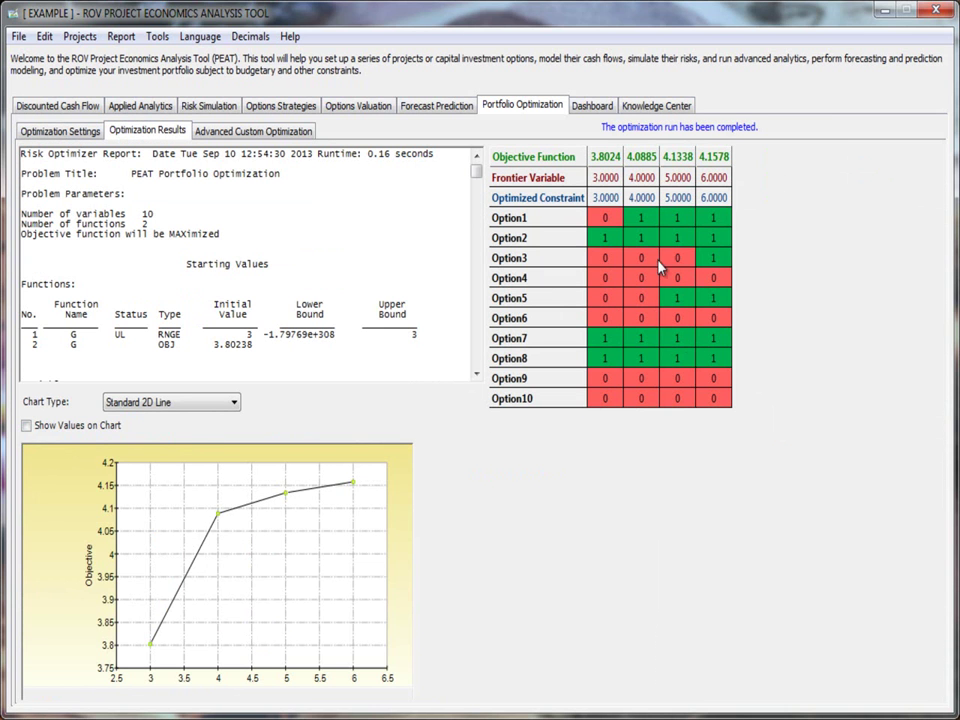
left_click(40, 130)
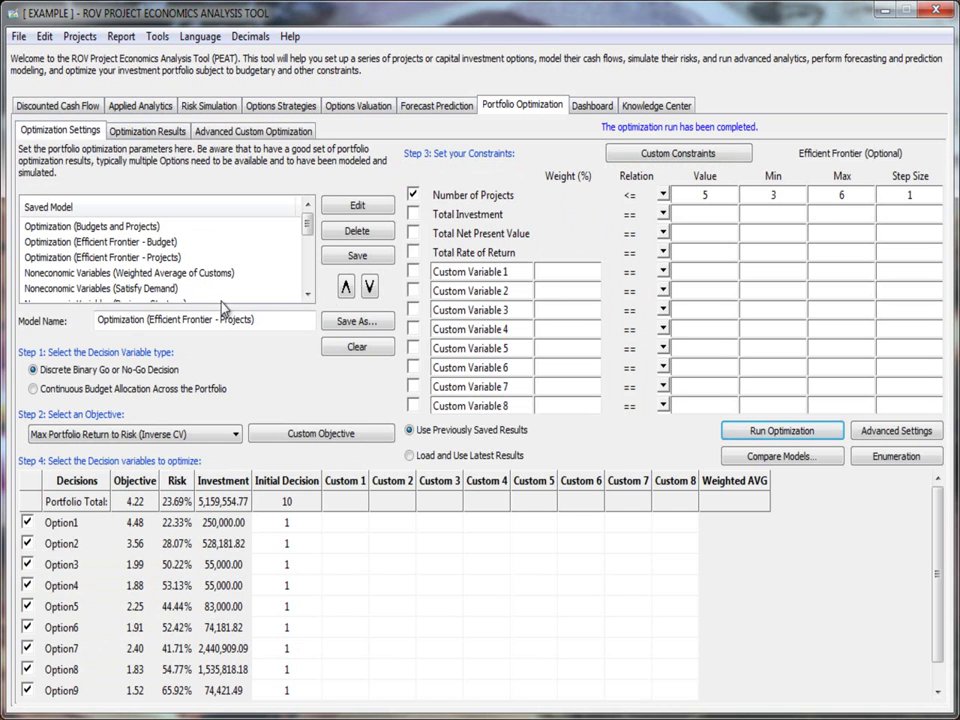
left_click(308, 295)
left_click(308, 295)
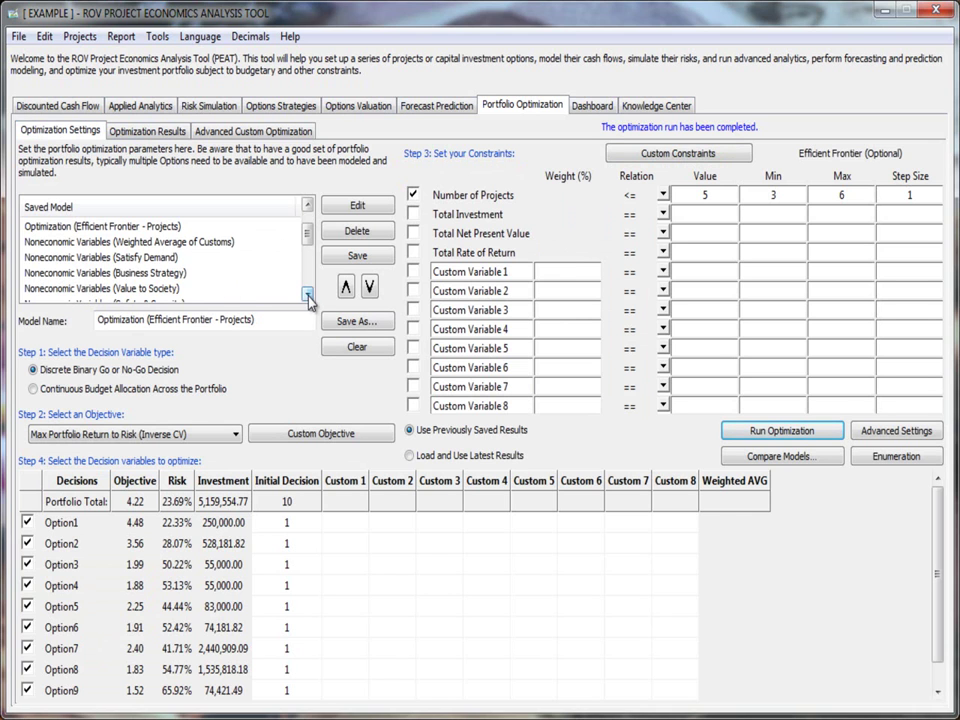
left_click(120, 257)
left_click(357, 207)
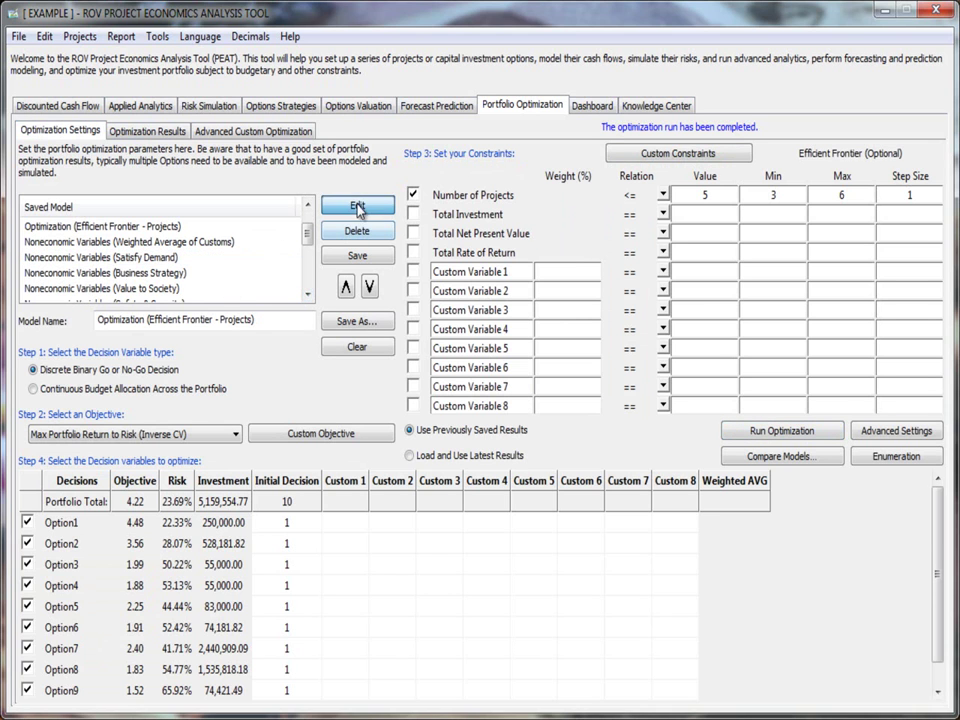
left_click(113, 259)
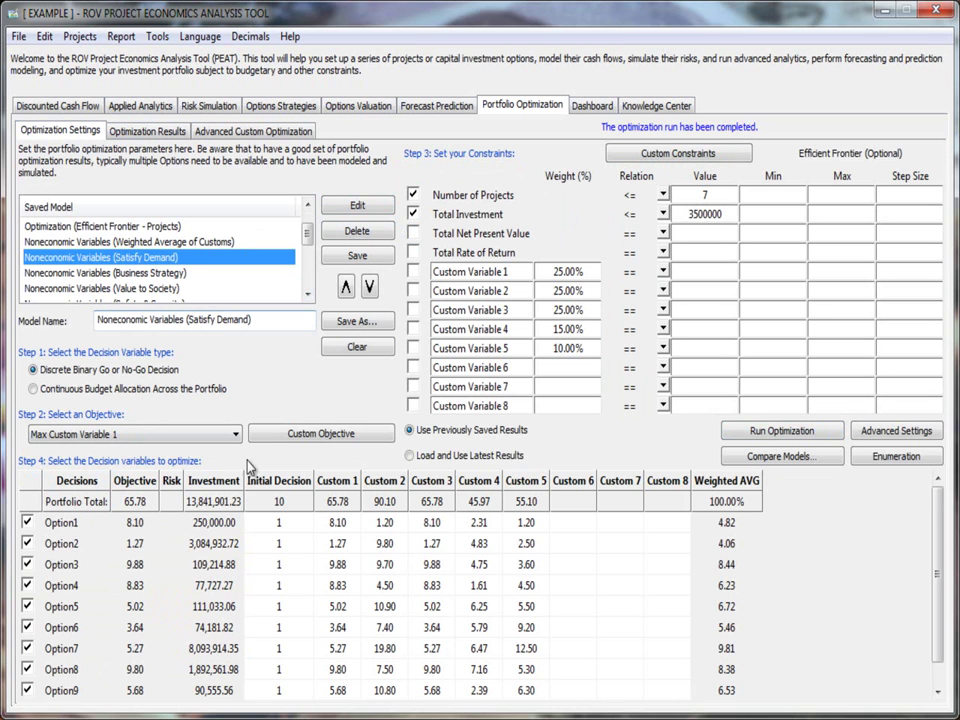
left_click(340, 525)
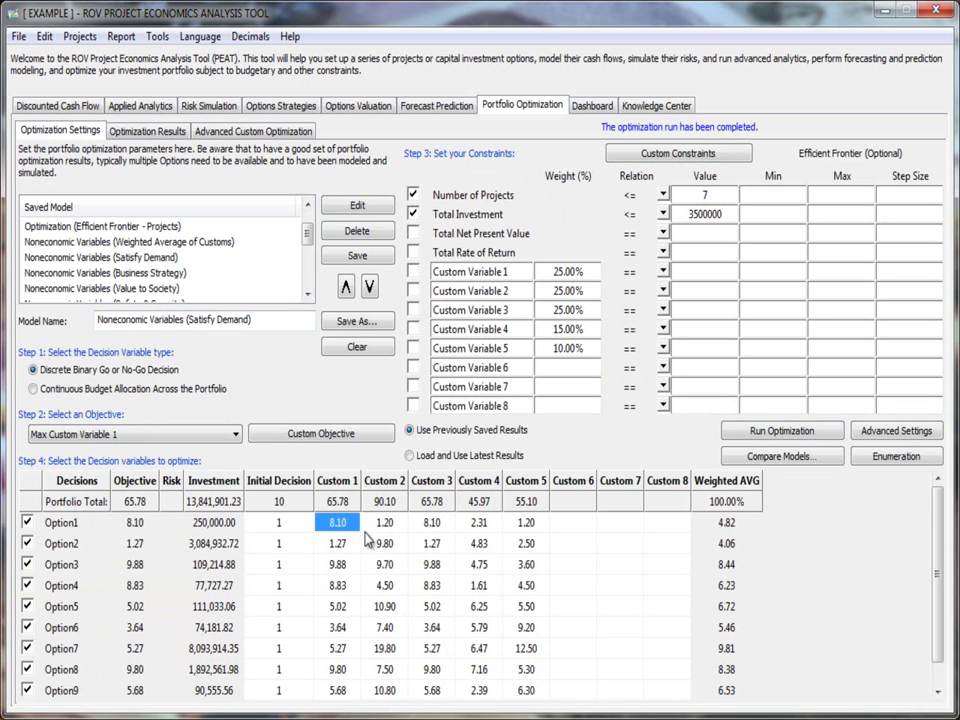
key("Right")
key("Right")
key("Right")
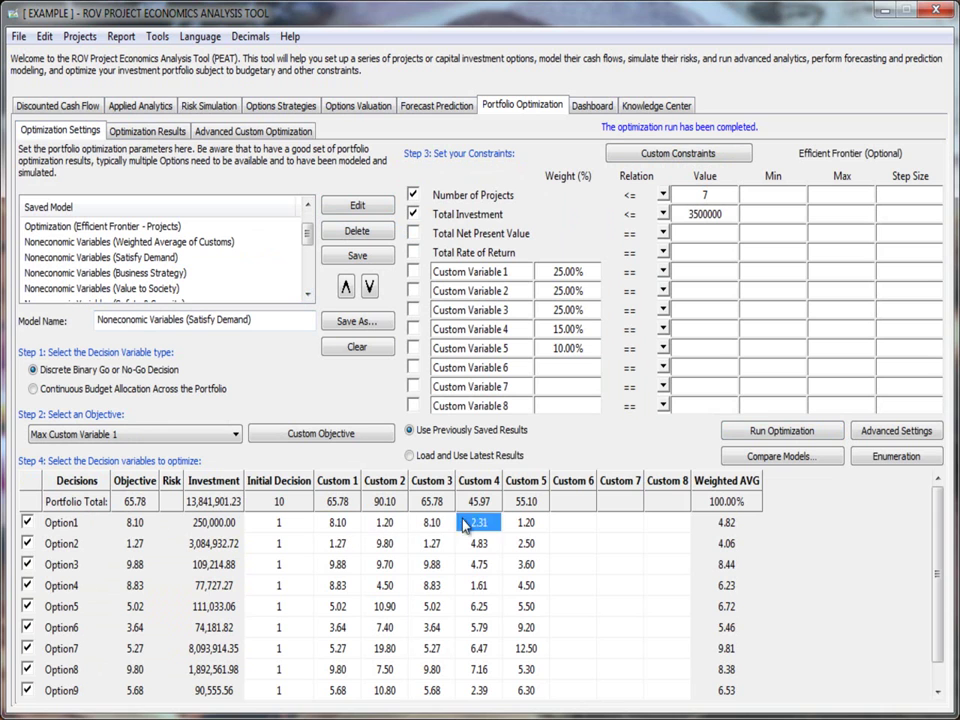
key("Down")
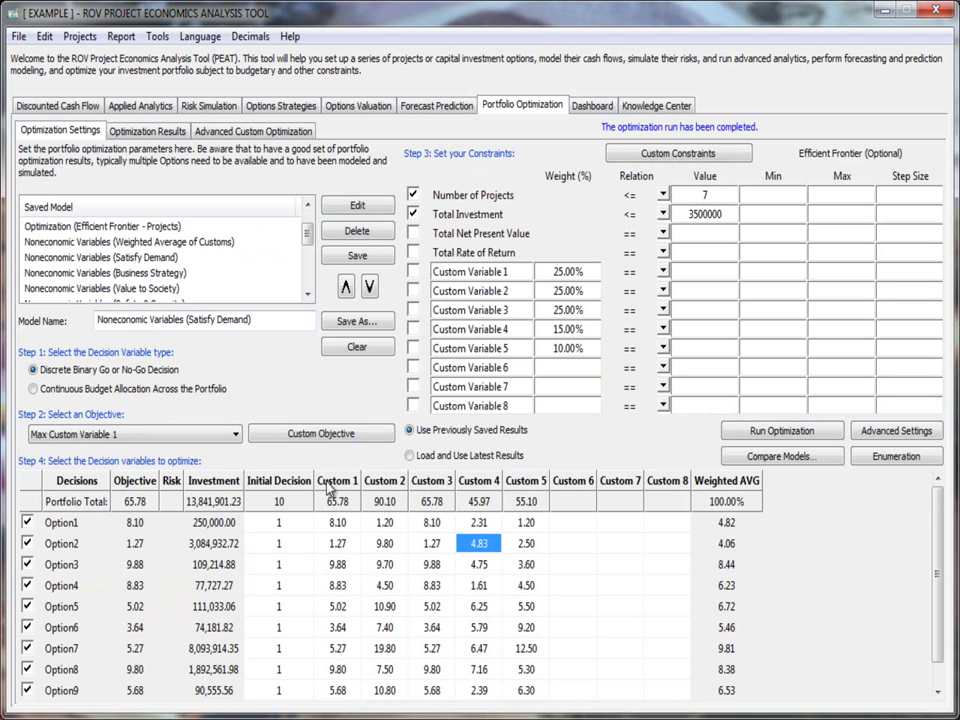
left_click(508, 275)
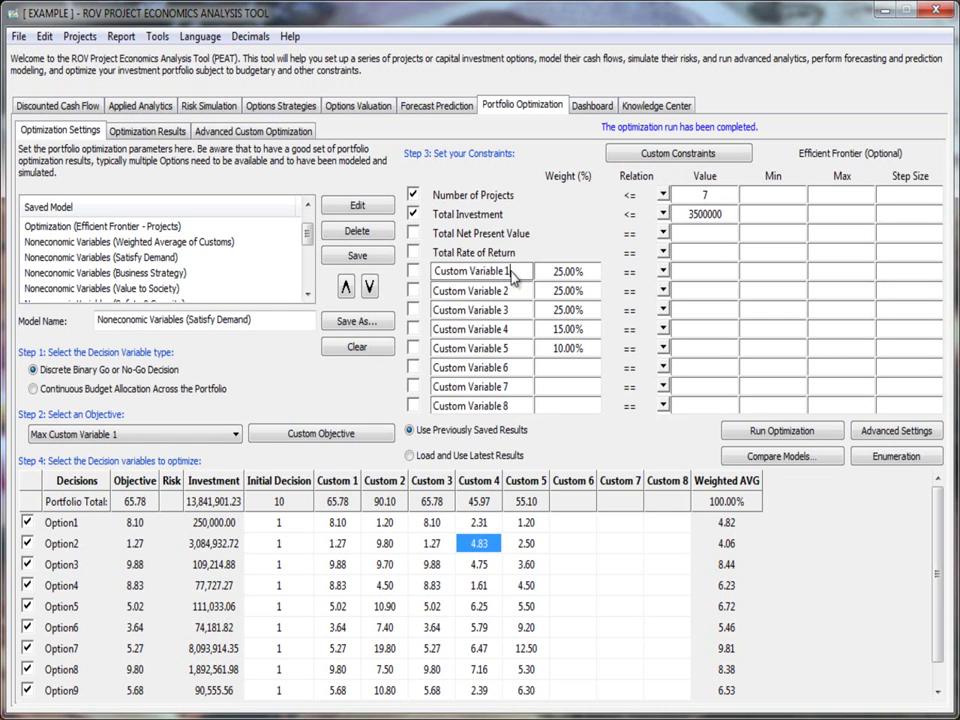
left_click(515, 297)
left_click(520, 276)
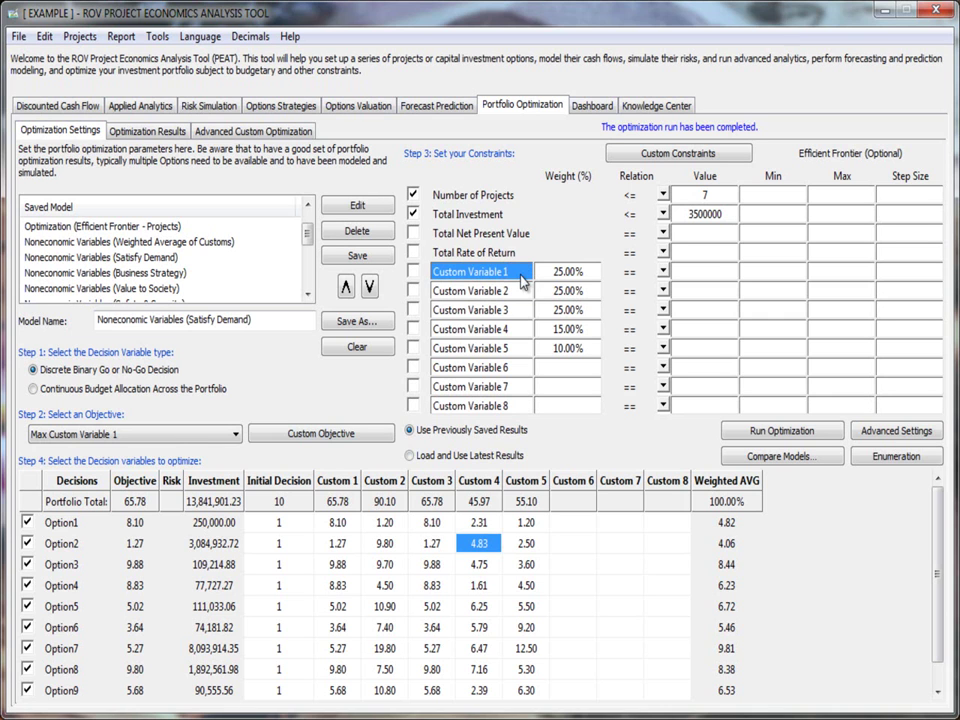
left_click(516, 297)
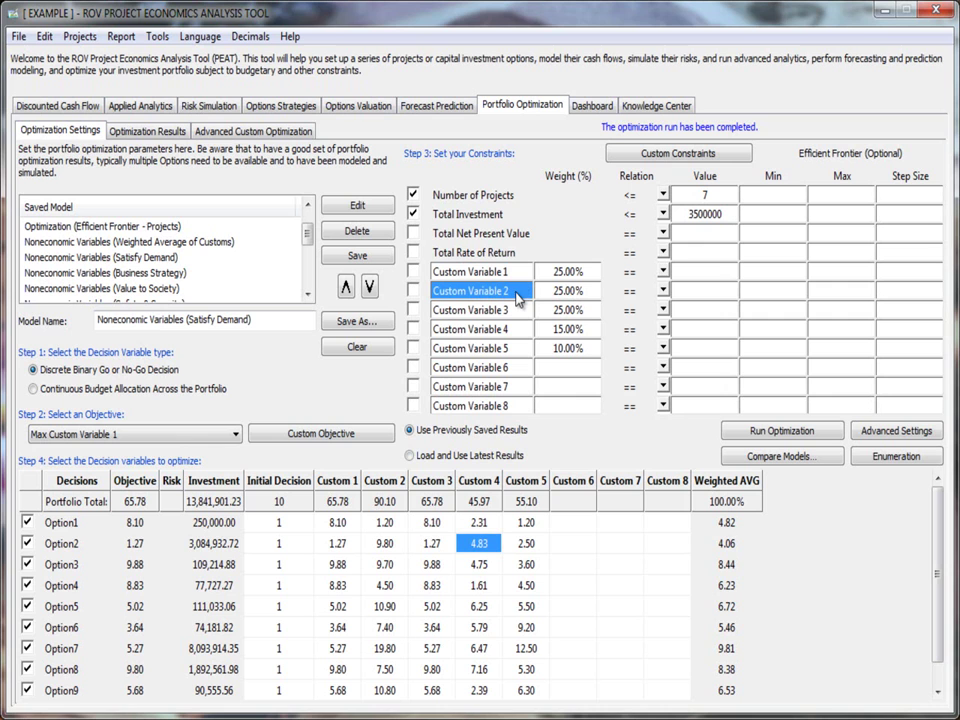
left_click(516, 316)
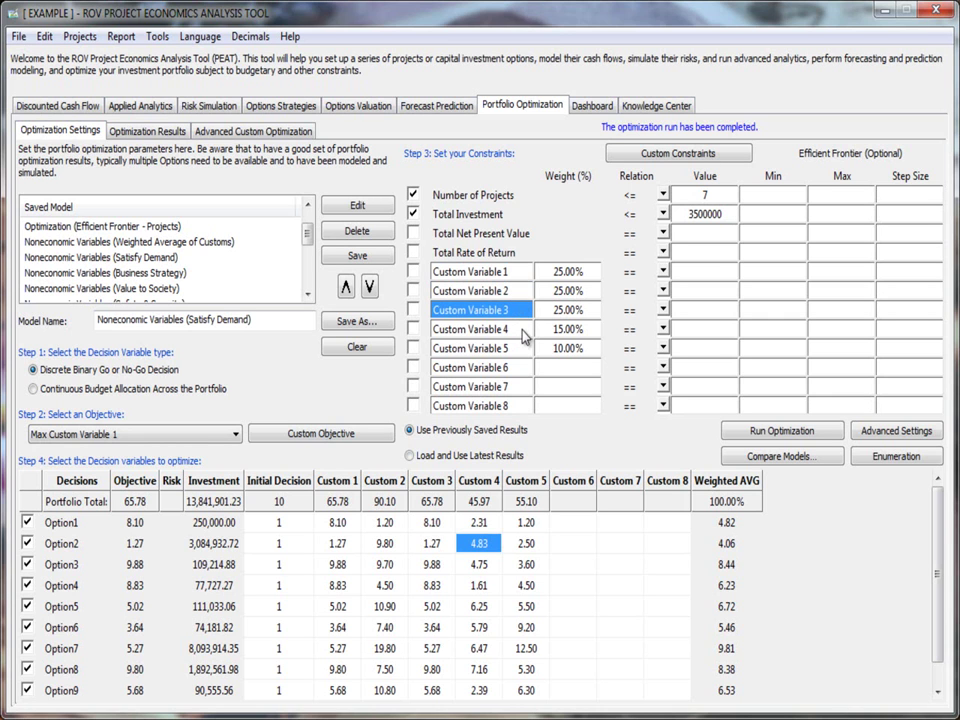
left_click(522, 333)
left_click(308, 293)
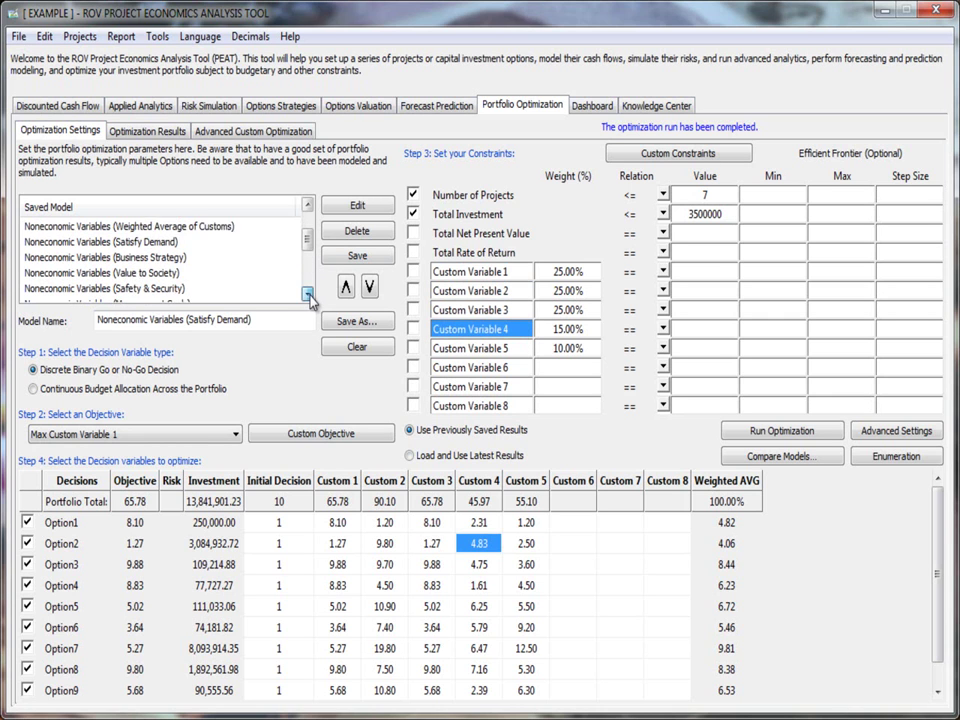
left_click(308, 293)
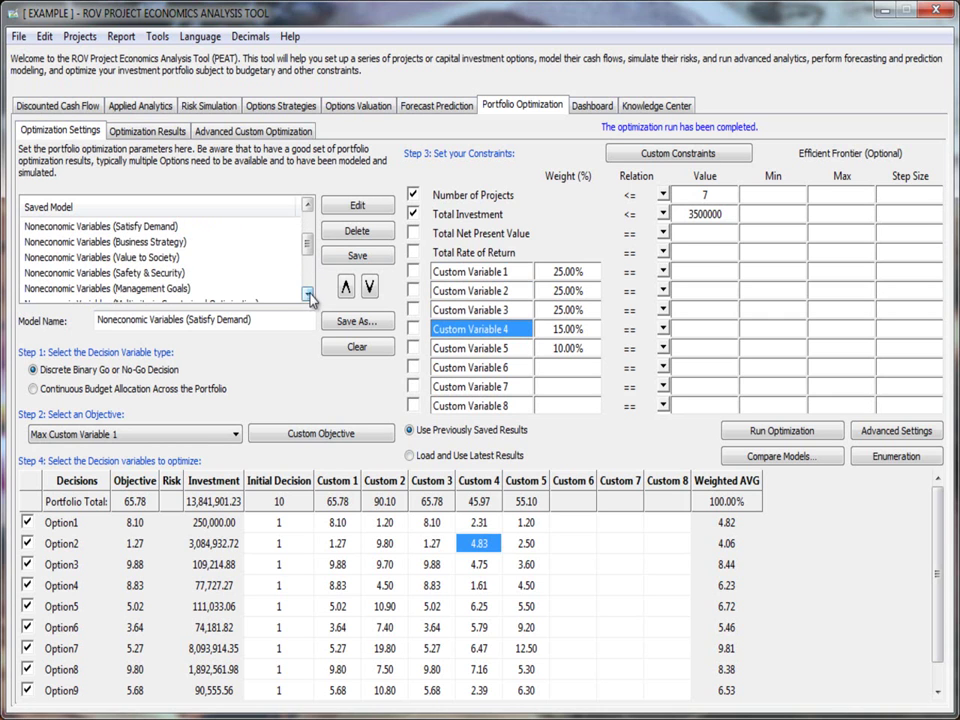
left_click(308, 206)
left_click(520, 290)
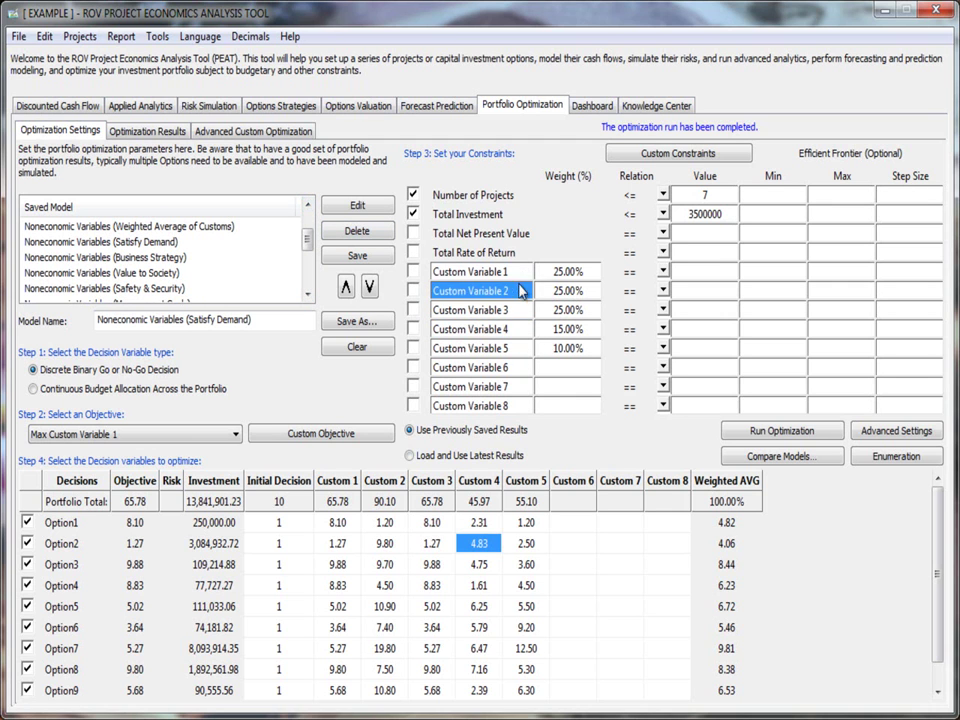
left_click(521, 273)
left_click(572, 271)
left_click(567, 291)
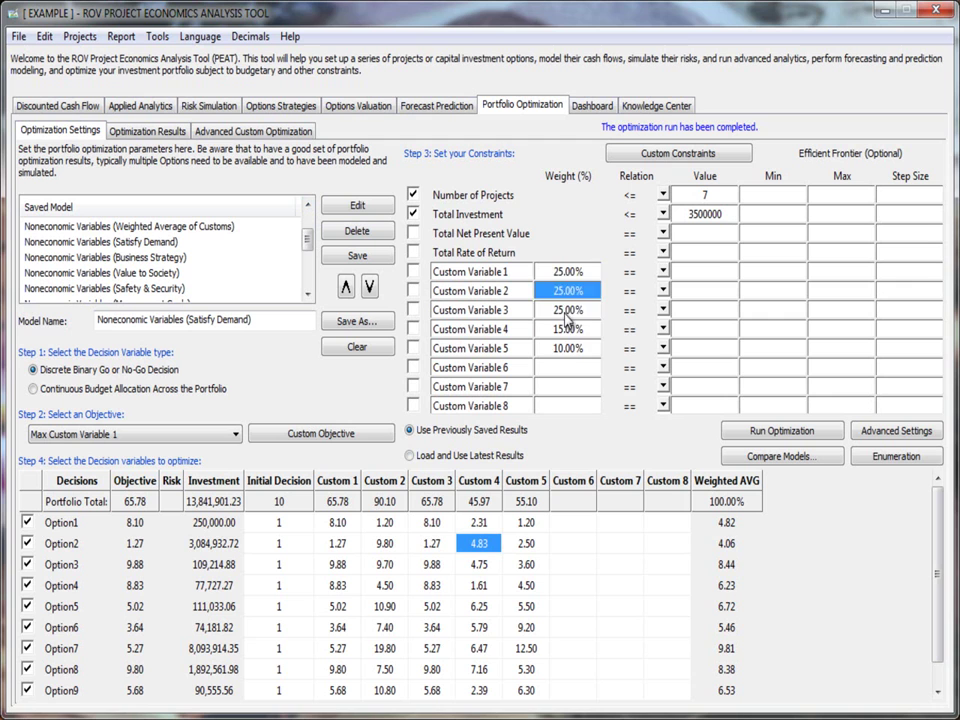
left_click_drag(567, 312, 562, 348)
left_click(562, 276, "shift")
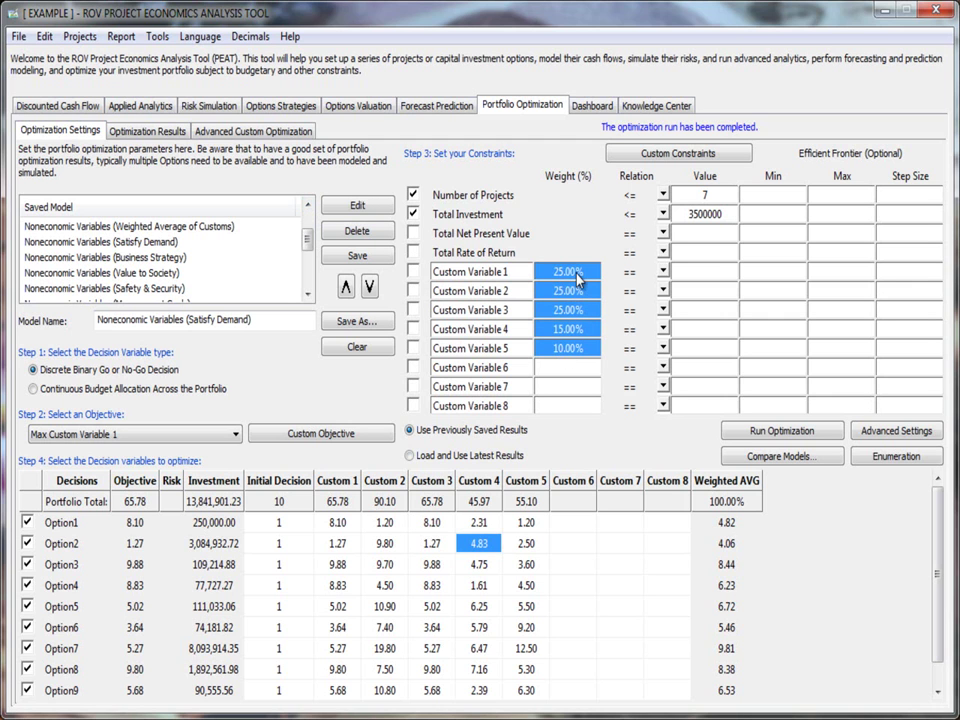
key("Left")
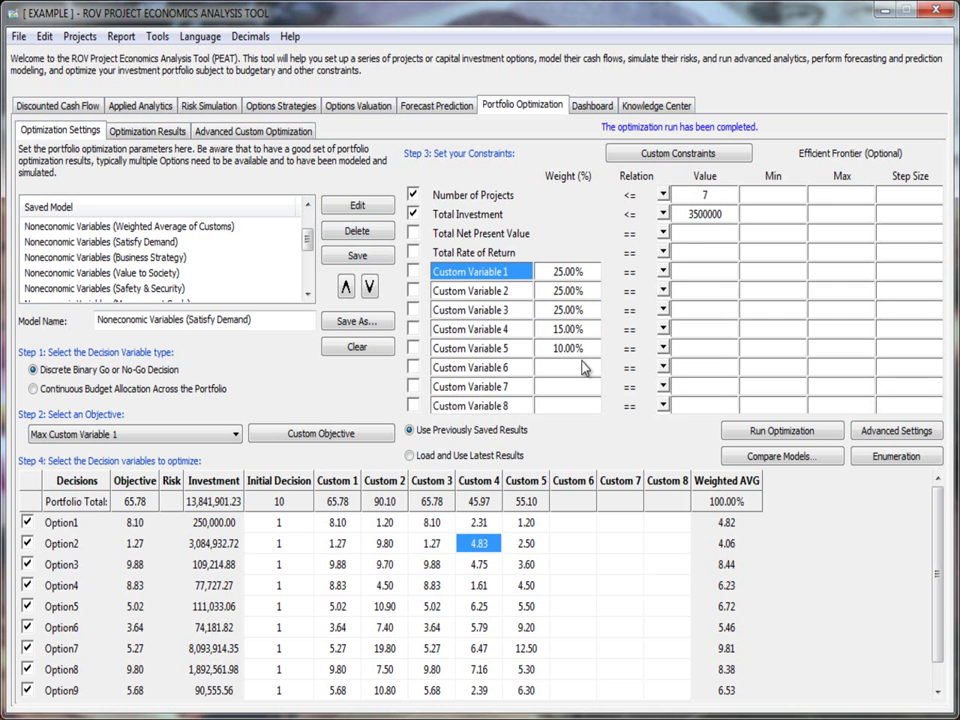
- Load Noneconomic Variables (Weighted Average of Customs), maximizing the weighted custom-variable average (total 67.82)
left_click(191, 229)
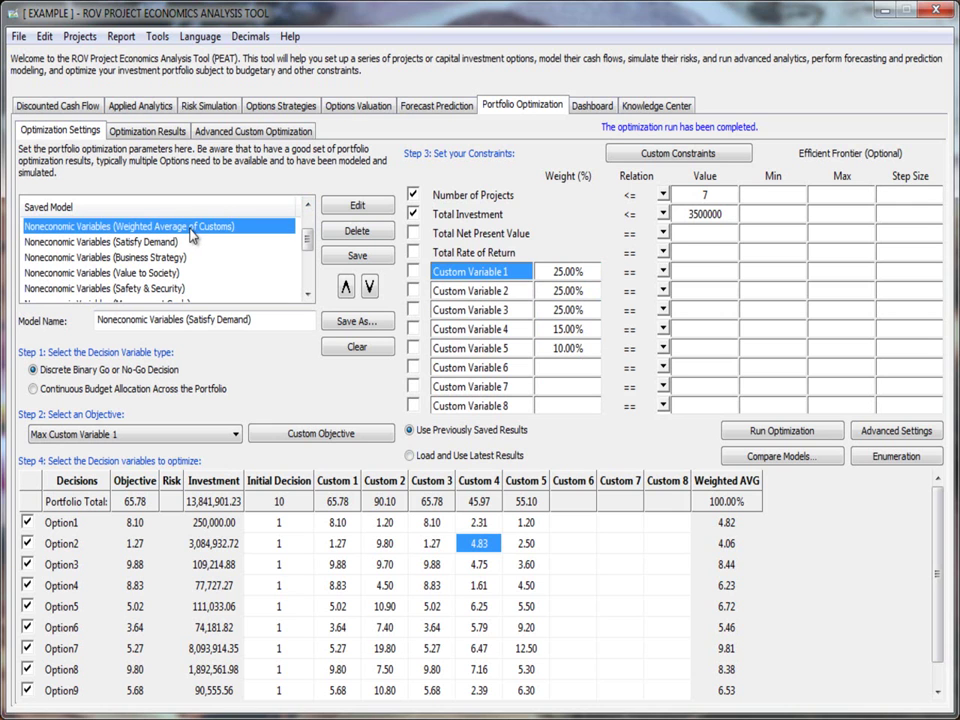
left_click(357, 205)
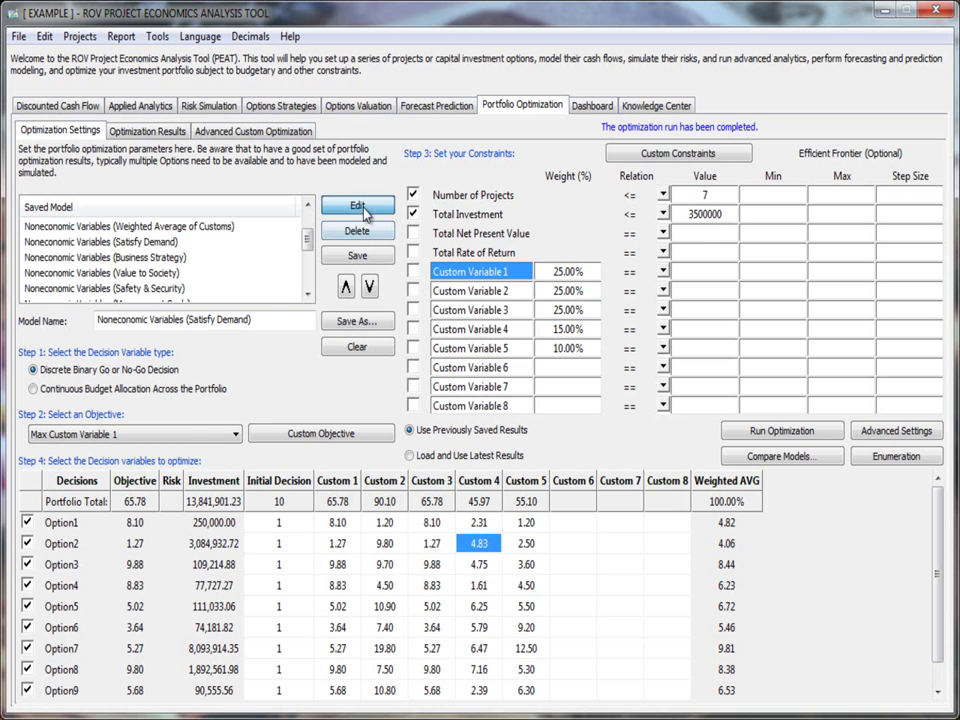
left_click(226, 229)
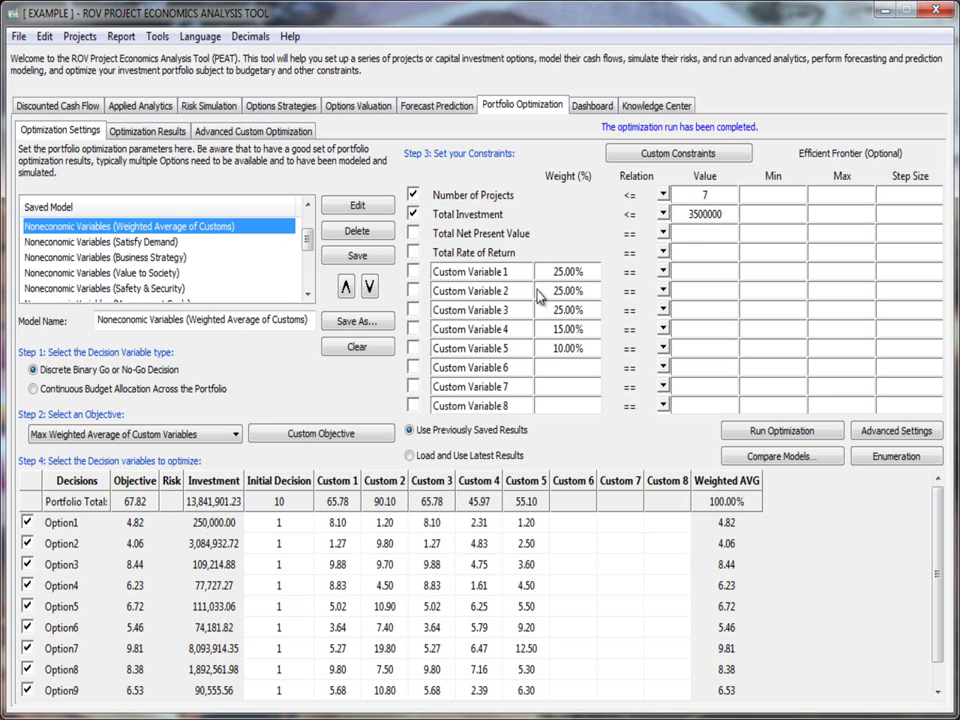
left_click(147, 243)
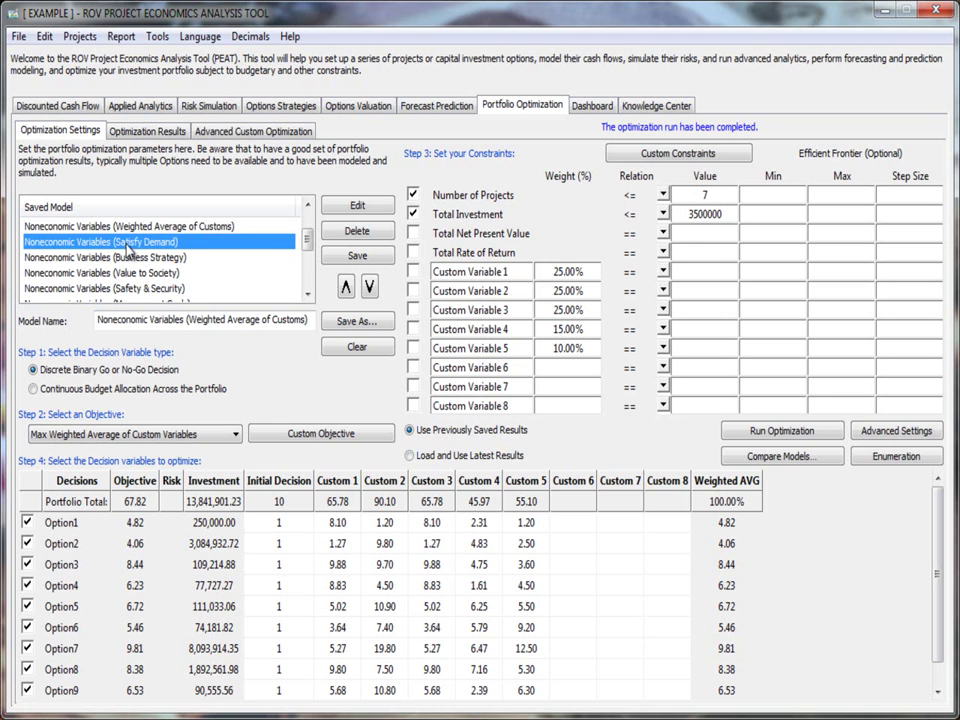
- Load the Satisfy Demand model, keeping Max Custom Variable 1 as the objective
left_click(360, 205)
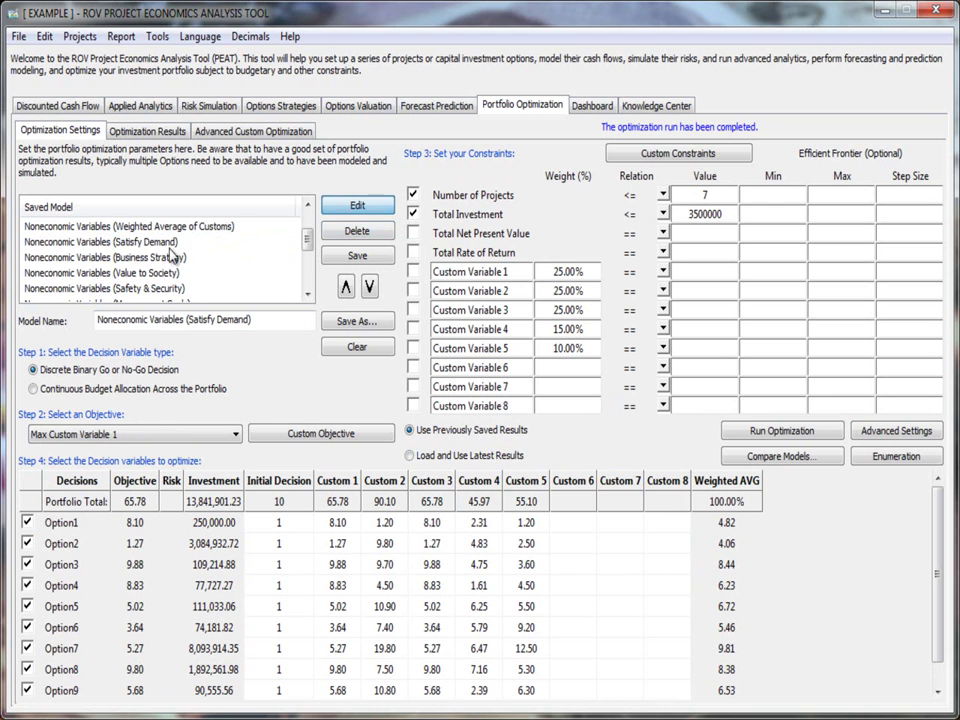
left_click(140, 245)
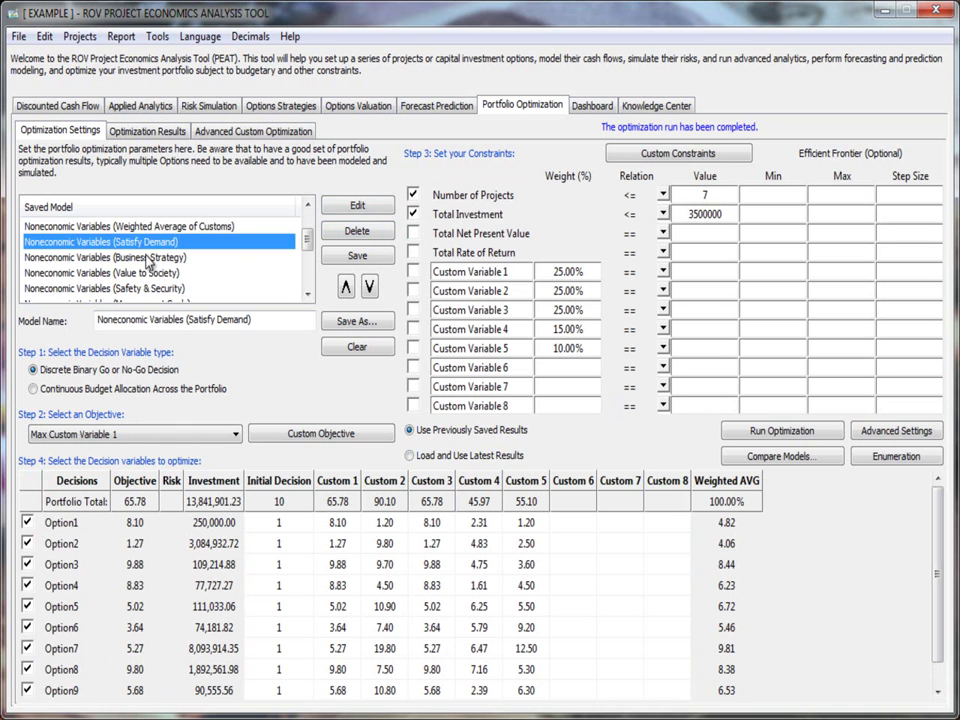
left_click(44, 437)
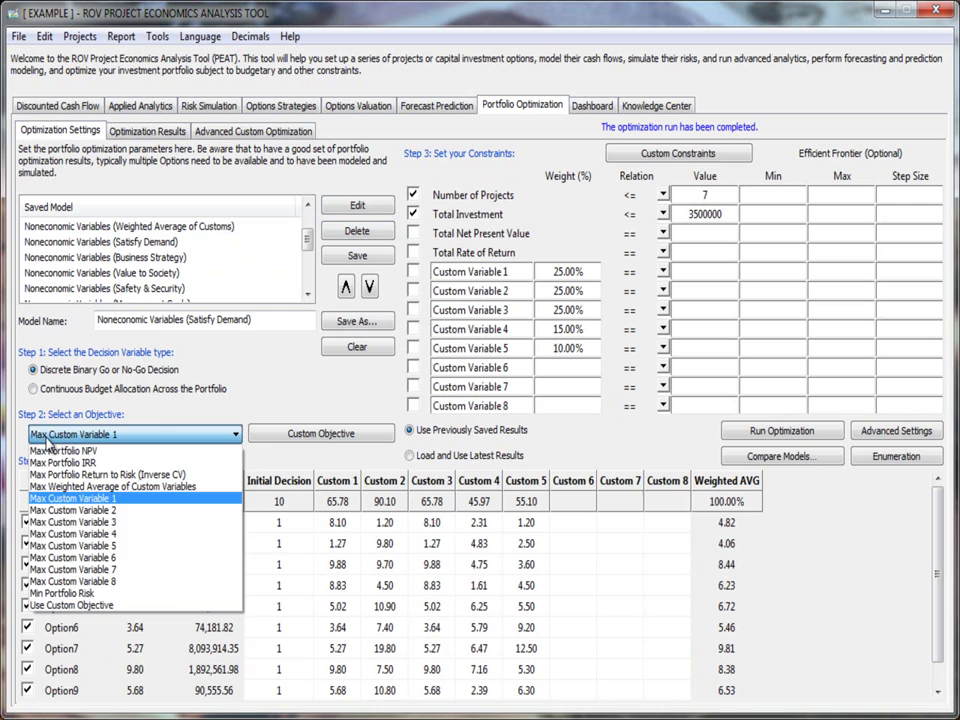
left_click(112, 437)
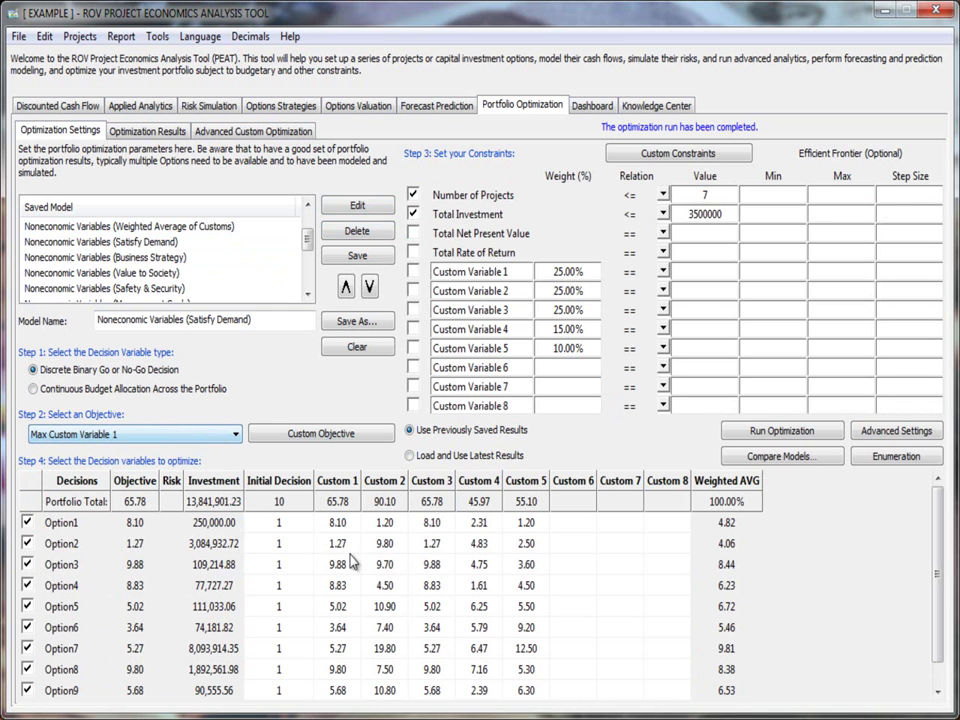
- Review the options' Custom 1 values, such as Option2's 1.27
left_click(338, 522)
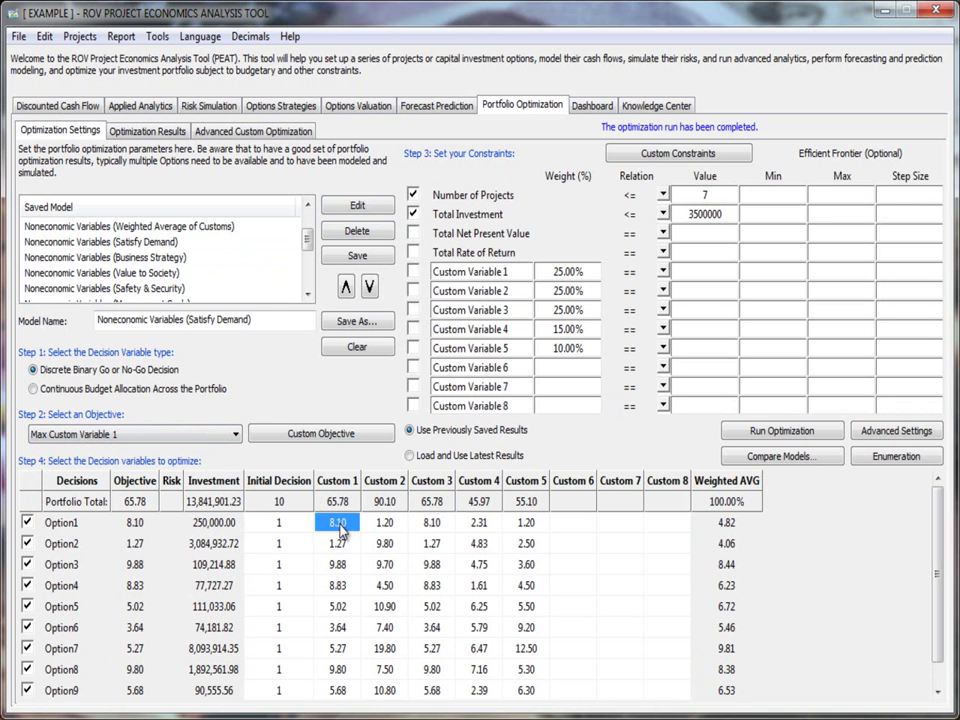
key("Down")
key("Down")
key("Down")
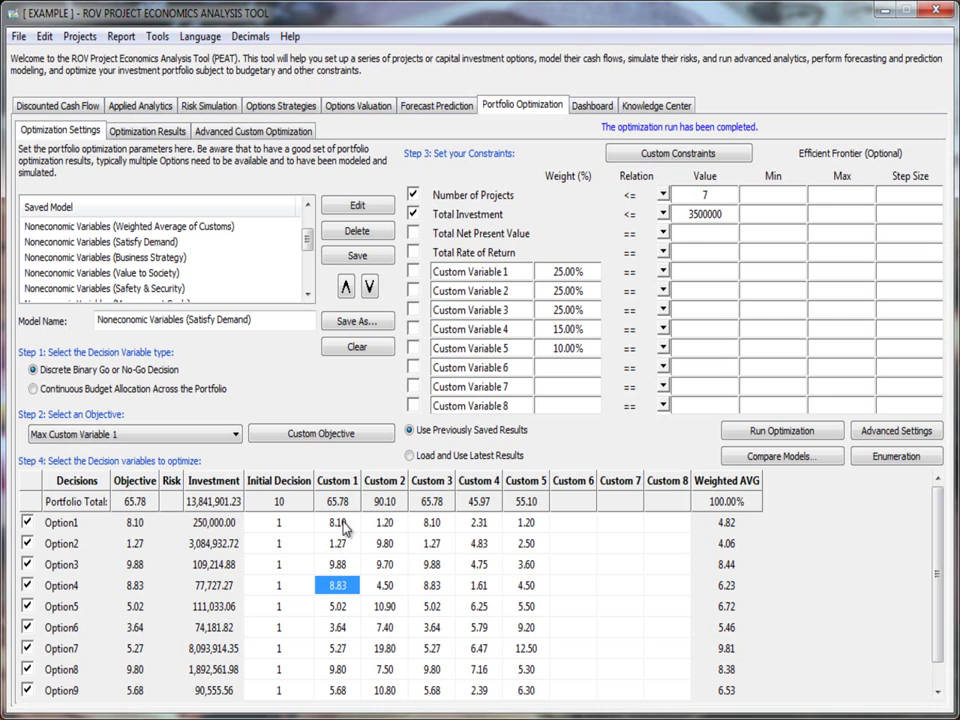
left_click(339, 525)
left_click(340, 543)
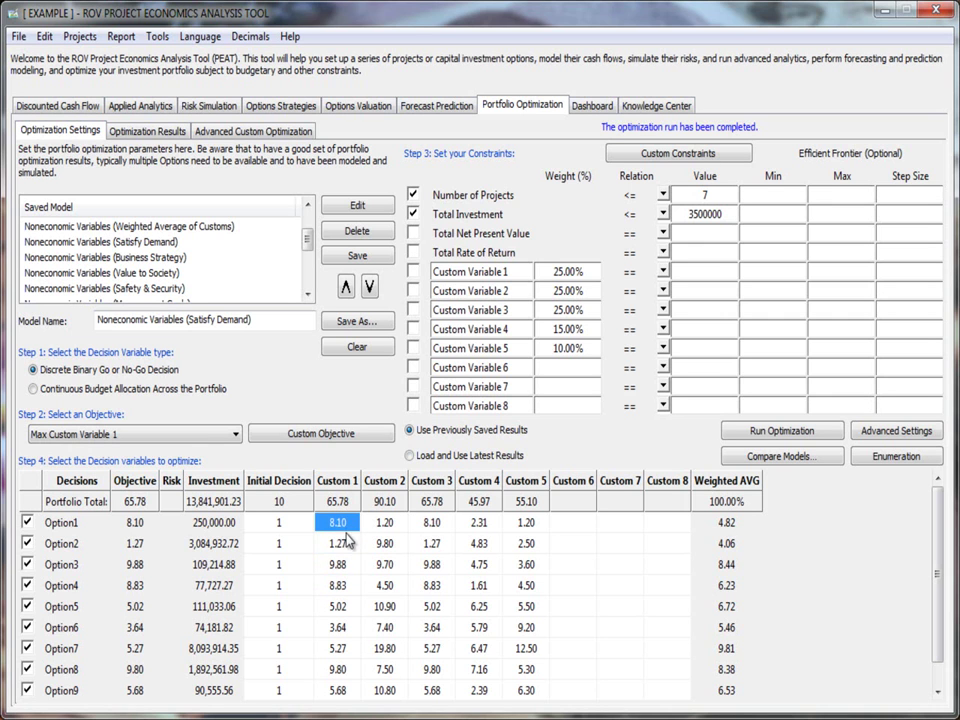
left_click(349, 550)
key("Down")
key("Down")
key("Down")
key("Down")
key("Down")
key("Down")
key("Down")
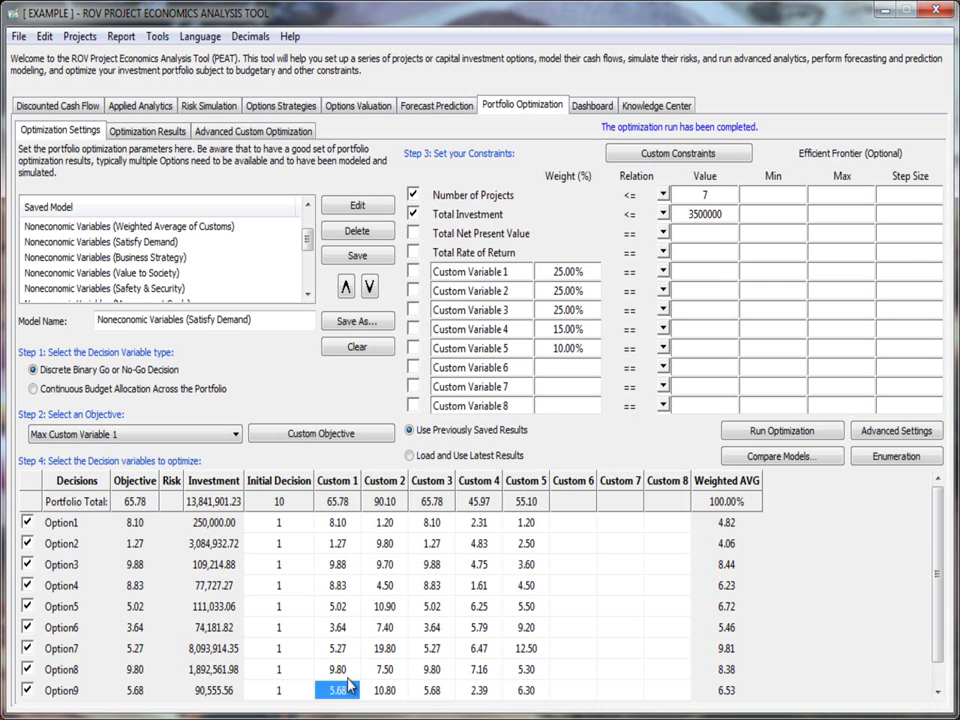
scroll(941, 591, "down", 1)
scroll(941, 591, "up", 1)
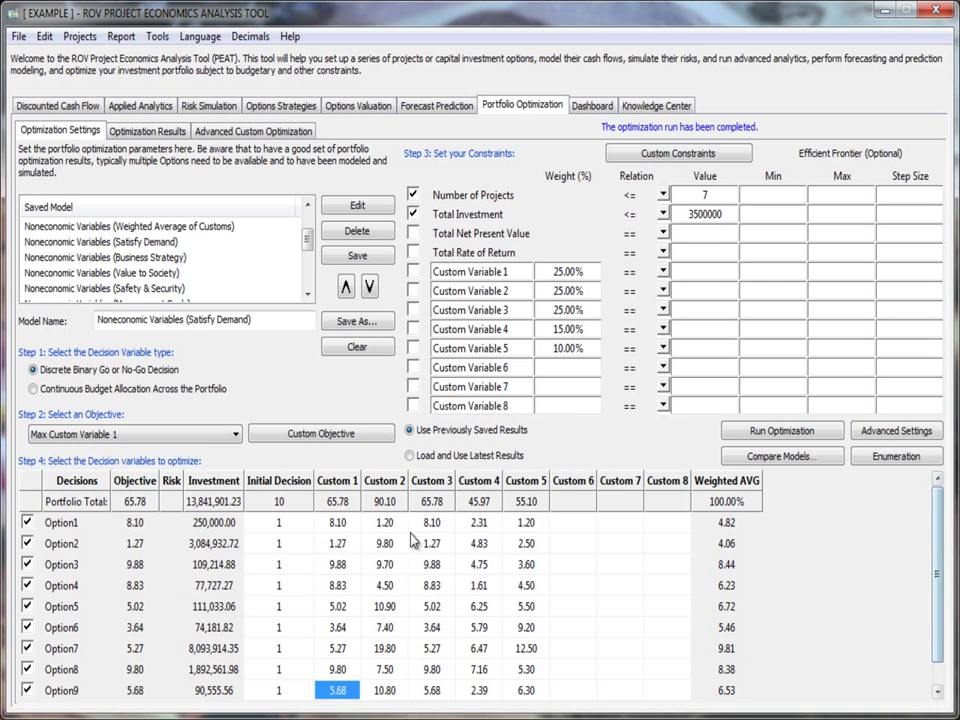
left_click(349, 527)
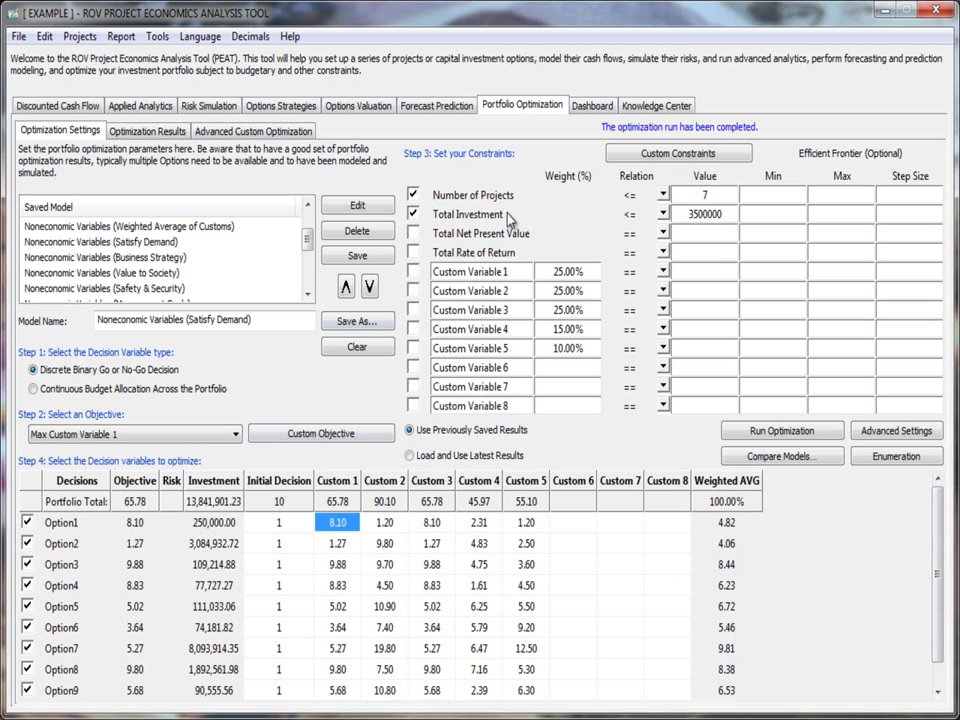
- Select the Custom 1 column, then load the Value to Society model (Max Custom Variable 3)
left_click(340, 482)
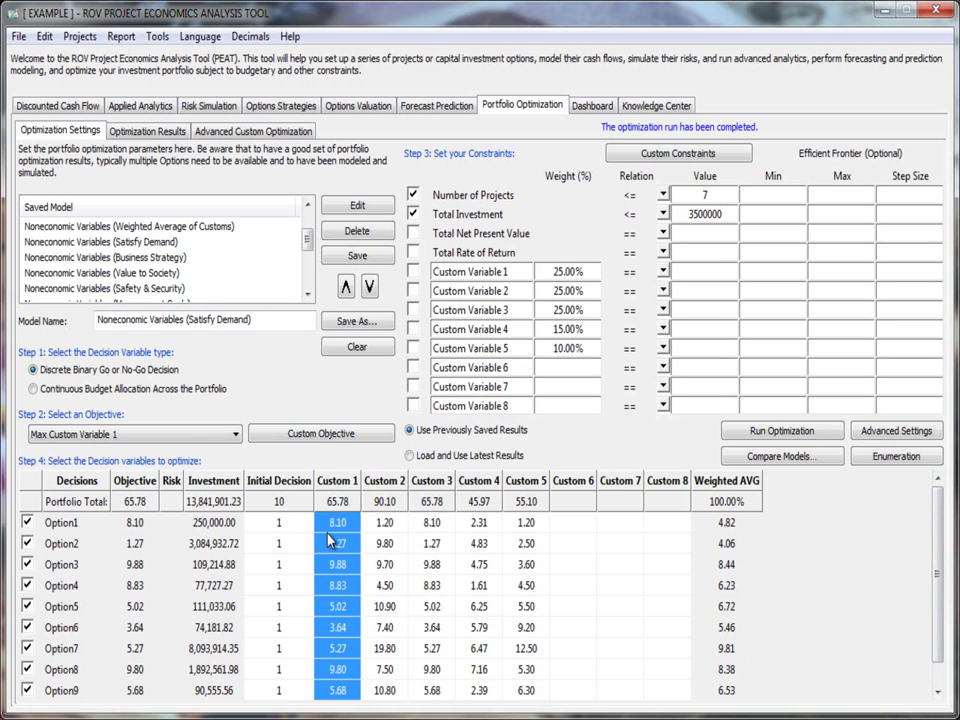
left_click(347, 528)
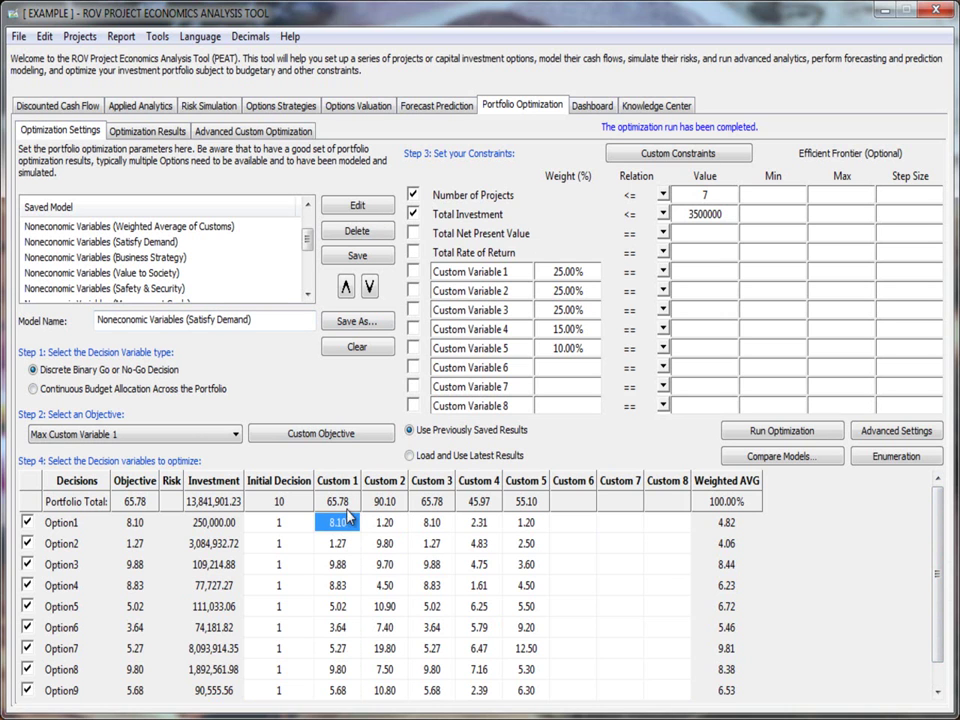
left_click(160, 273)
left_click(358, 206)
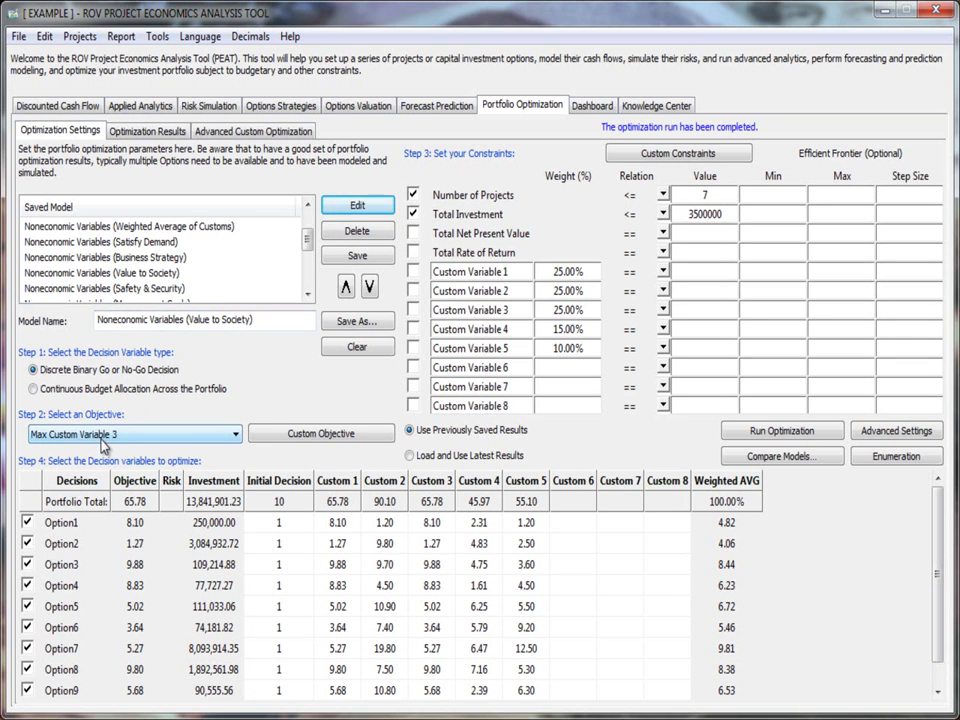
- Check the Custom 3 values and seven-project limit, then run: objective 55.6, 2,588,900 invested
left_click(435, 484)
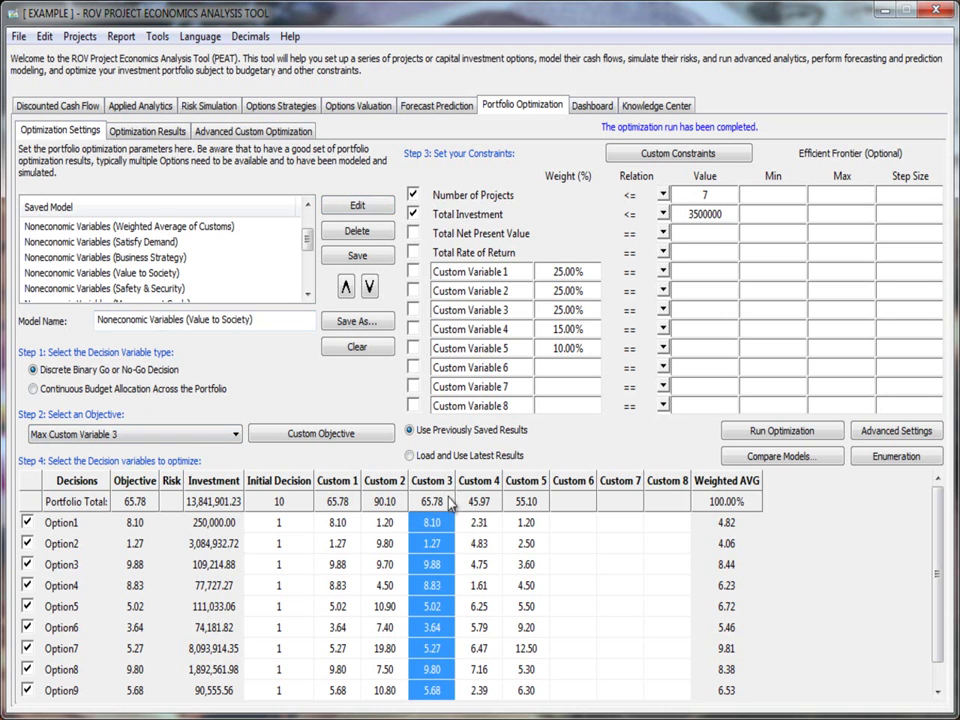
left_click(445, 532)
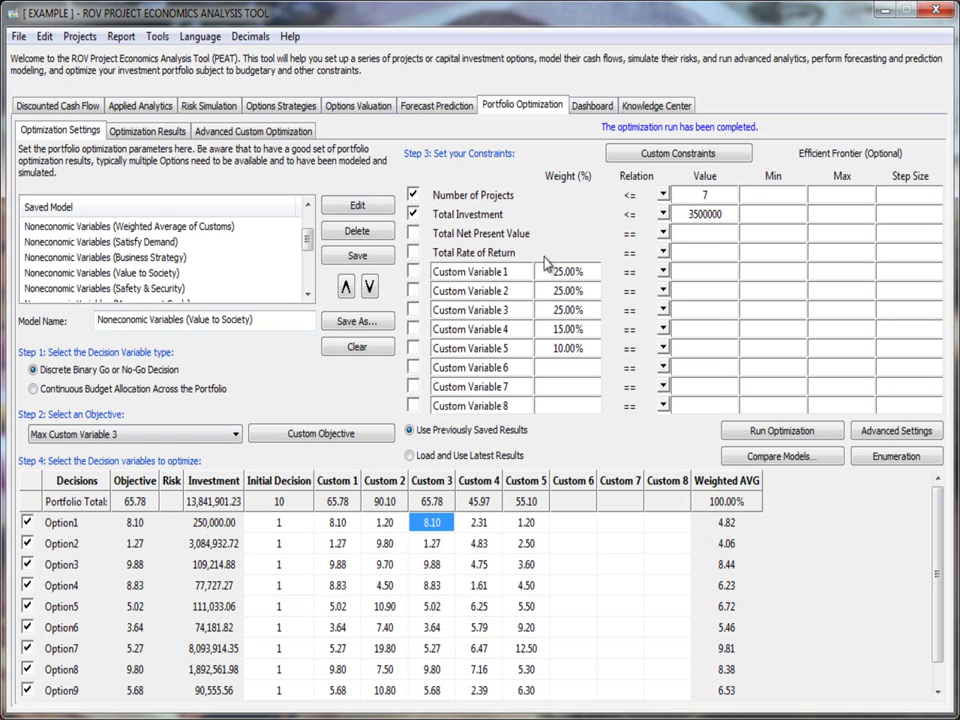
left_click(724, 200)
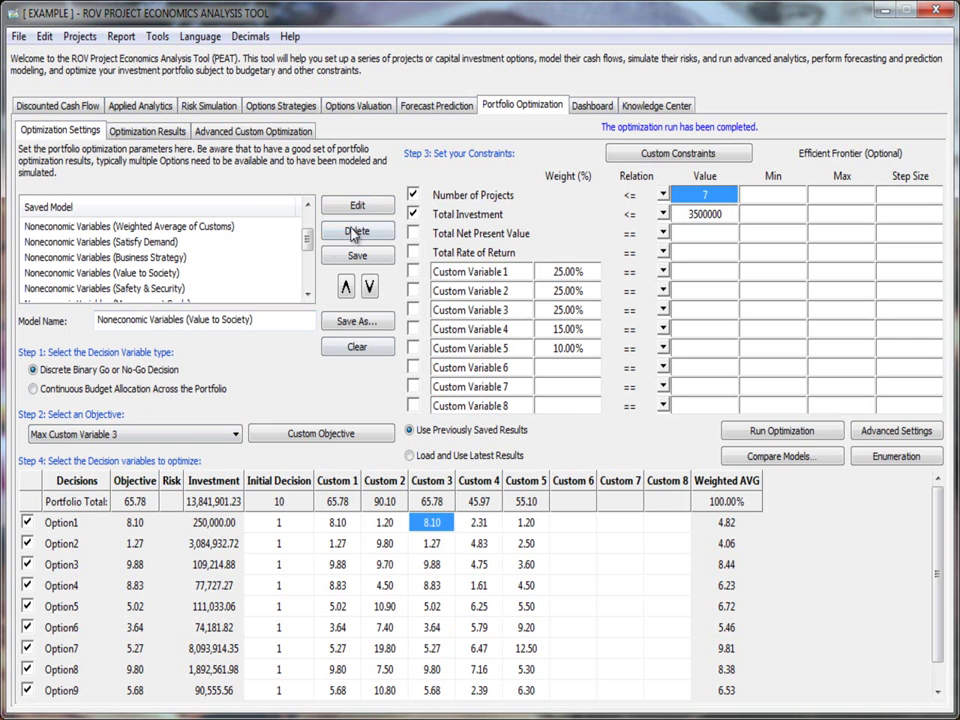
left_click(790, 432)
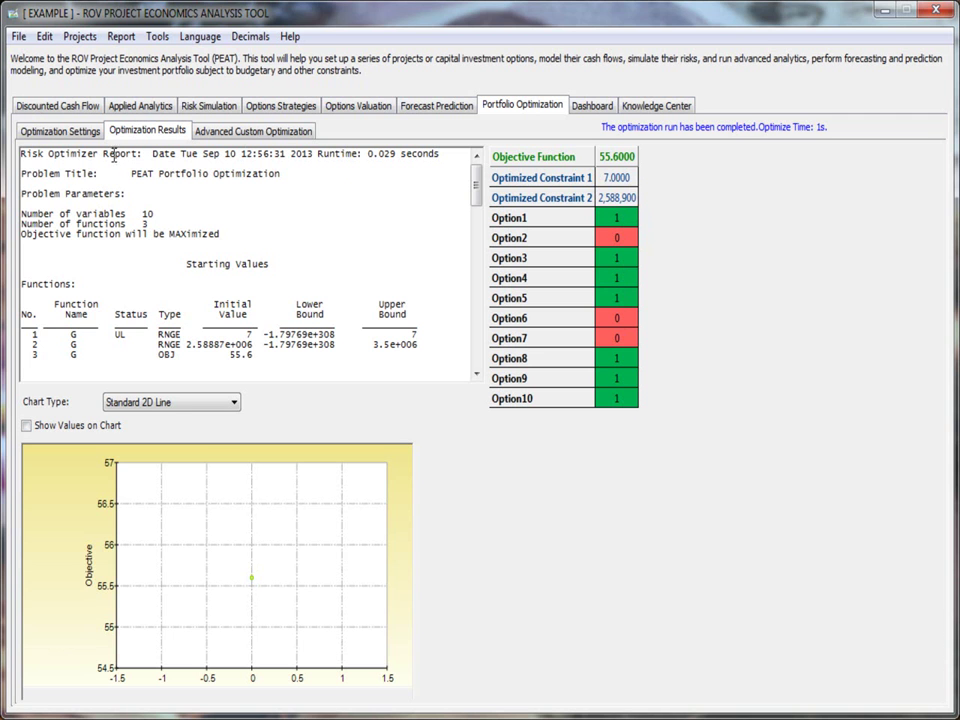
- Browse the Business Strategy, Safety & Security and Satisfy Demand saved models, settling on Value to Society
left_click(84, 133)
left_click(146, 256)
left_click(146, 275)
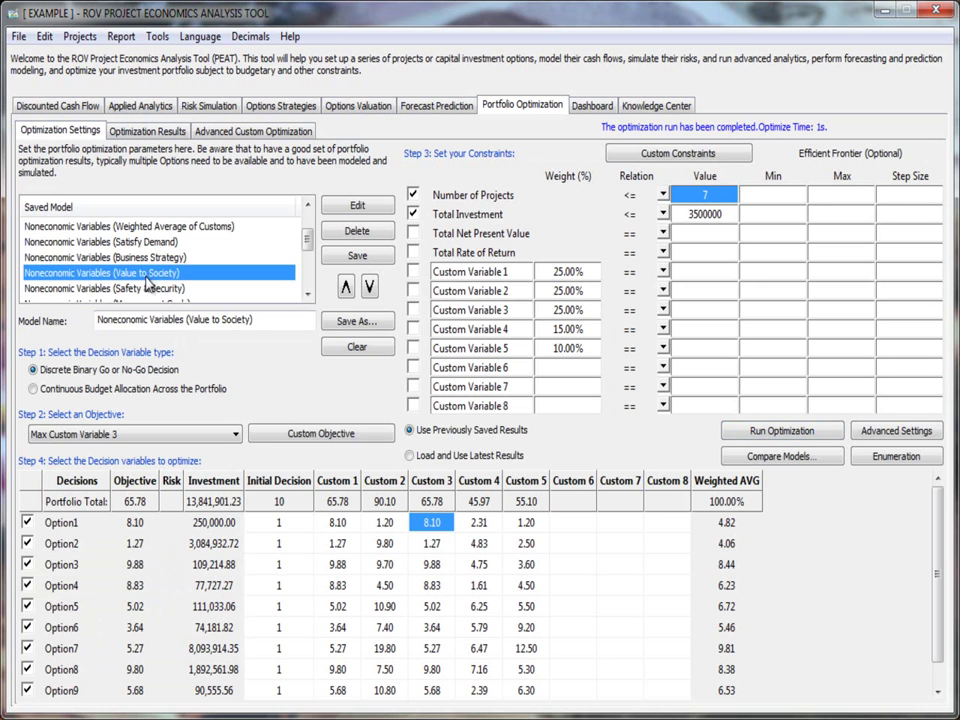
left_click(143, 289)
left_click(157, 244)
left_click(148, 258)
left_click(131, 281)
- Compare the five noneconomic models, Satisfy Demand through Management Goals, side by side
left_click(782, 456)
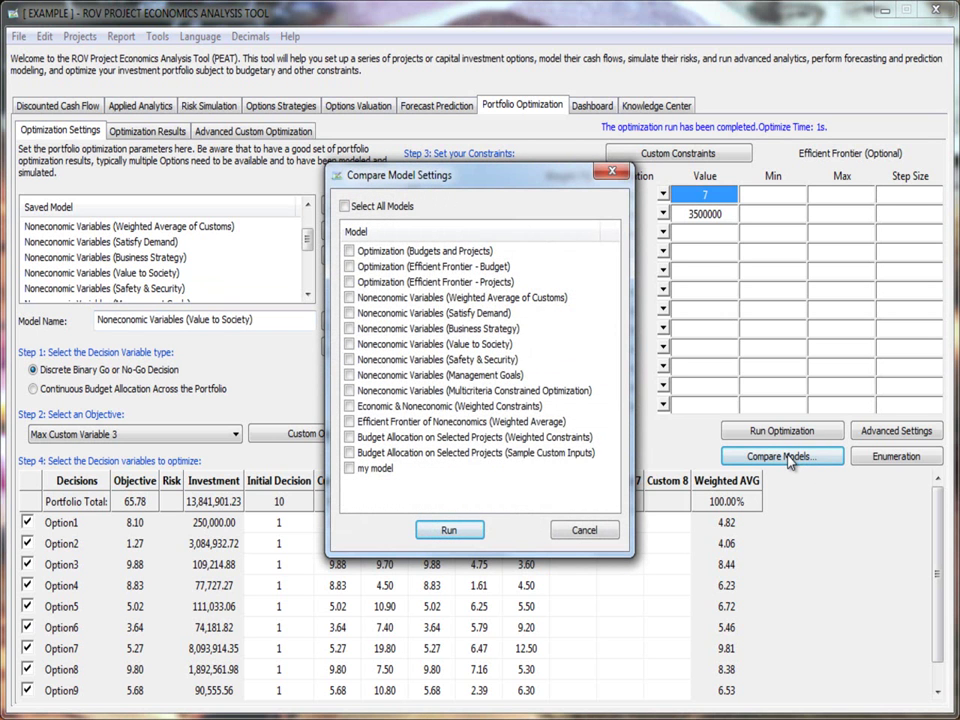
left_click(349, 314)
left_click(386, 340)
left_click(476, 536)
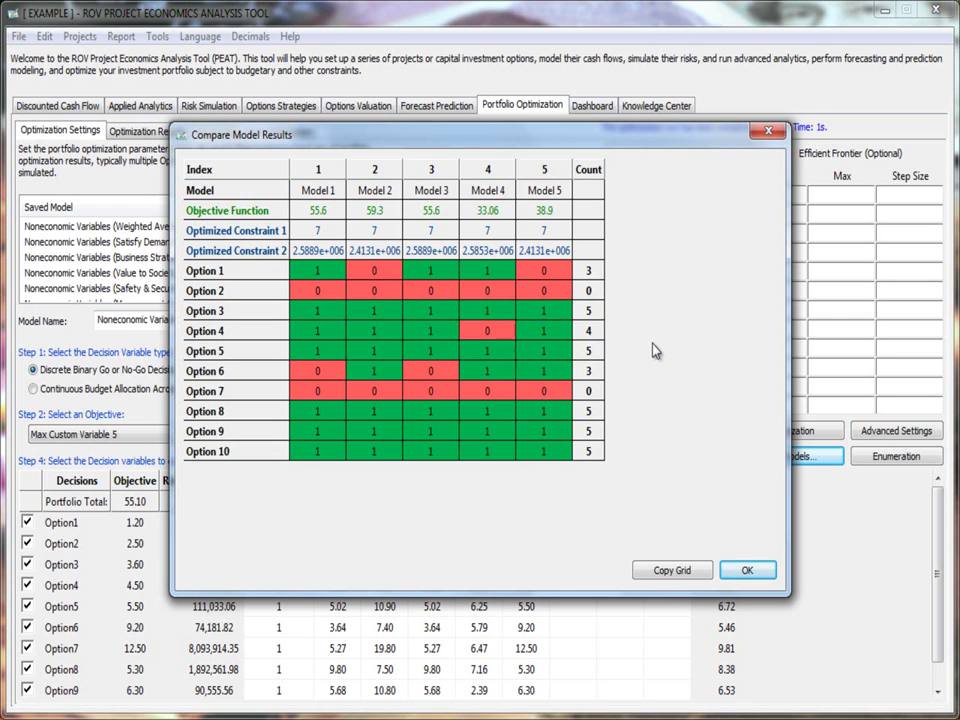
- Check the selection counts for Options 3, 4, 5, 8, 9 and 10 across the five models
left_click(588, 311)
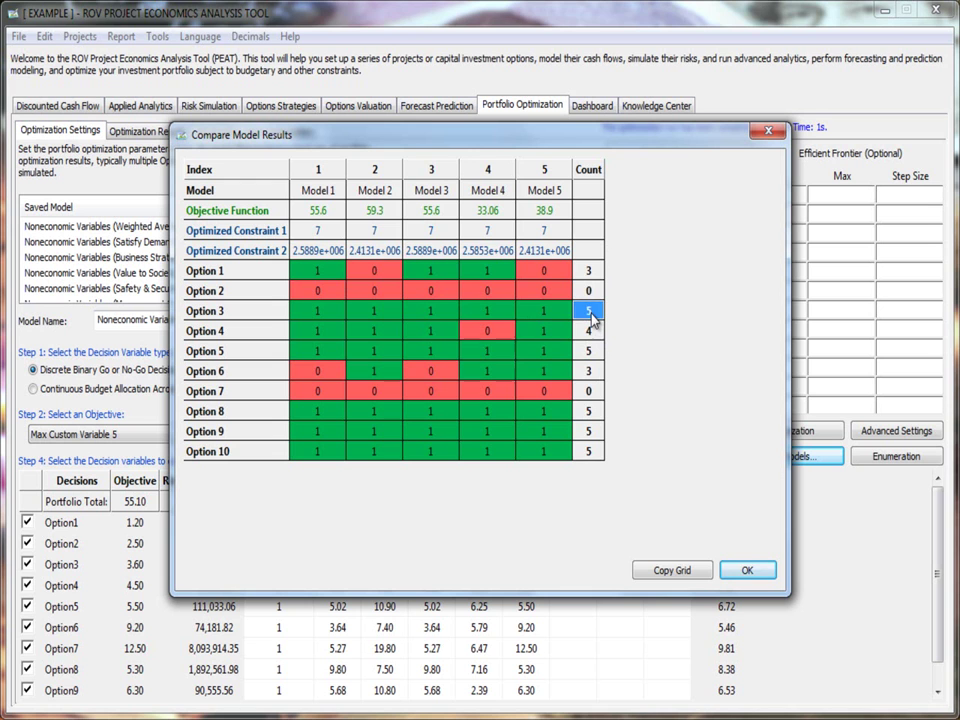
left_click(589, 411)
left_click(589, 431)
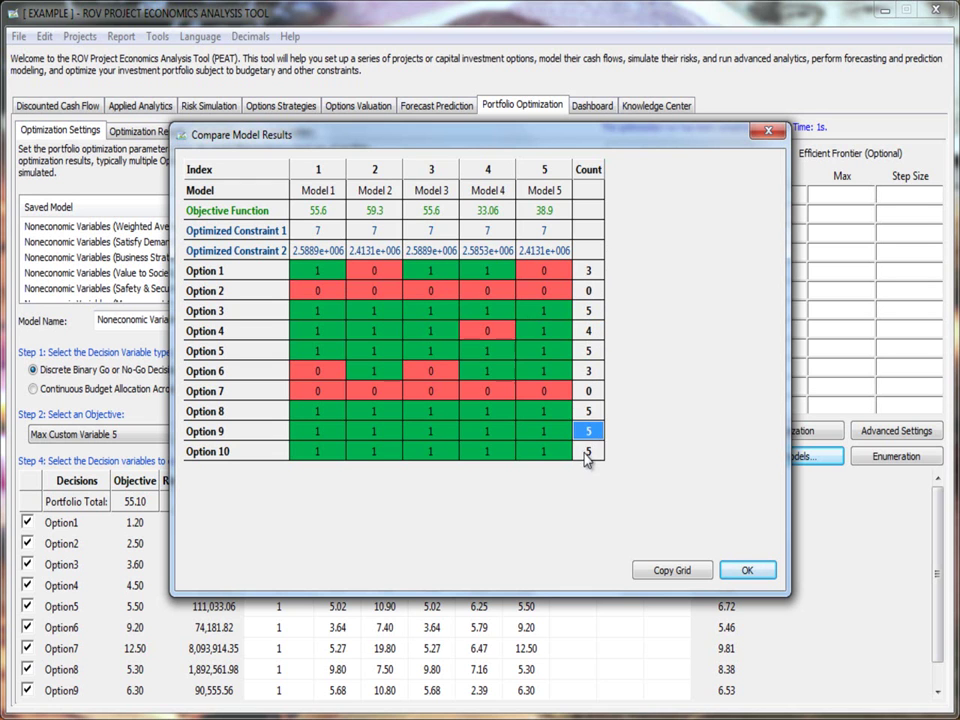
left_click(589, 451)
left_click(589, 413)
left_click(590, 432)
left_click(589, 451)
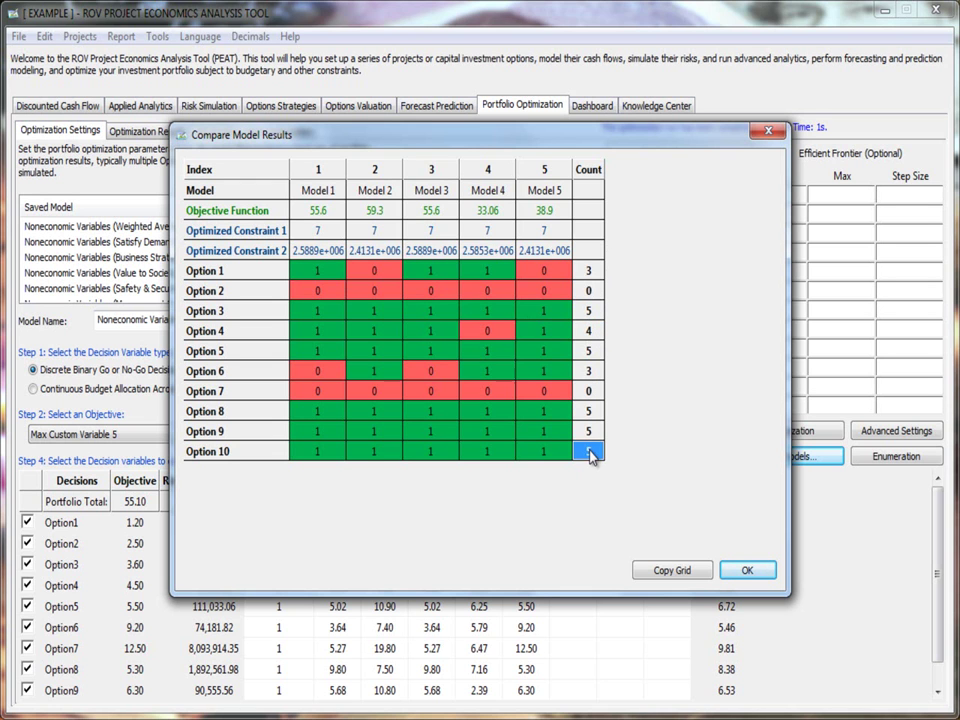
left_click(591, 312)
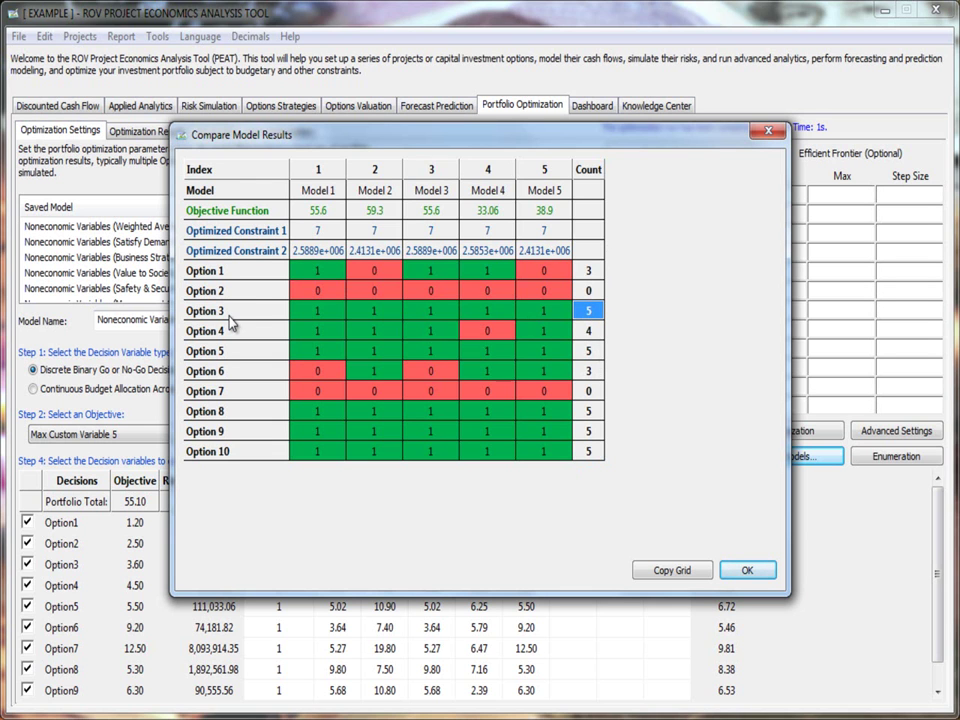
left_click(592, 354)
left_click(588, 412)
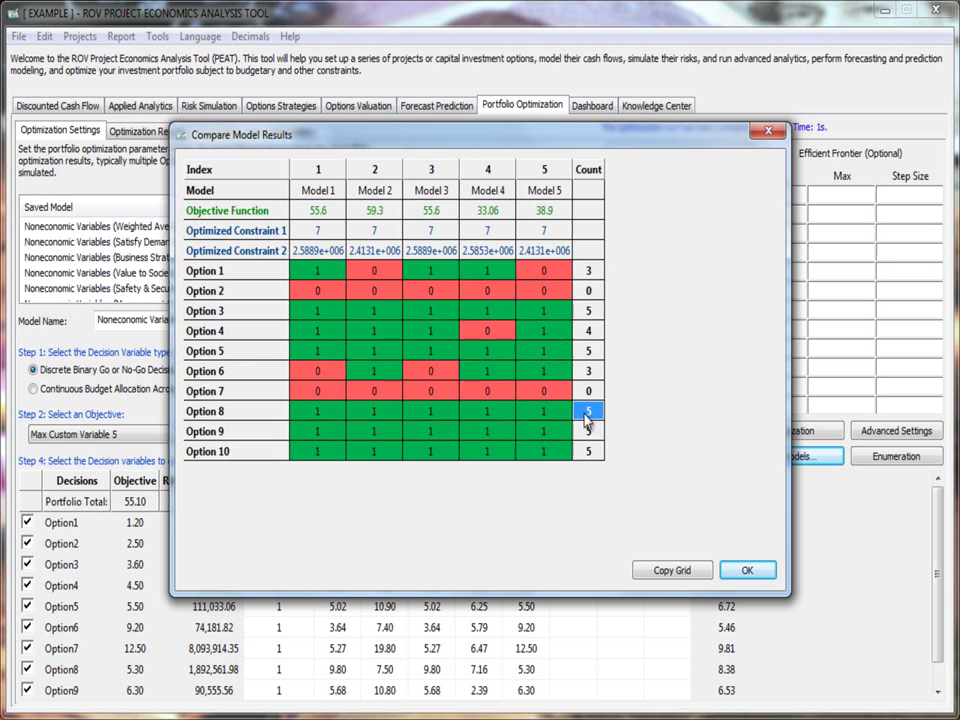
left_click(589, 432)
left_click(589, 452)
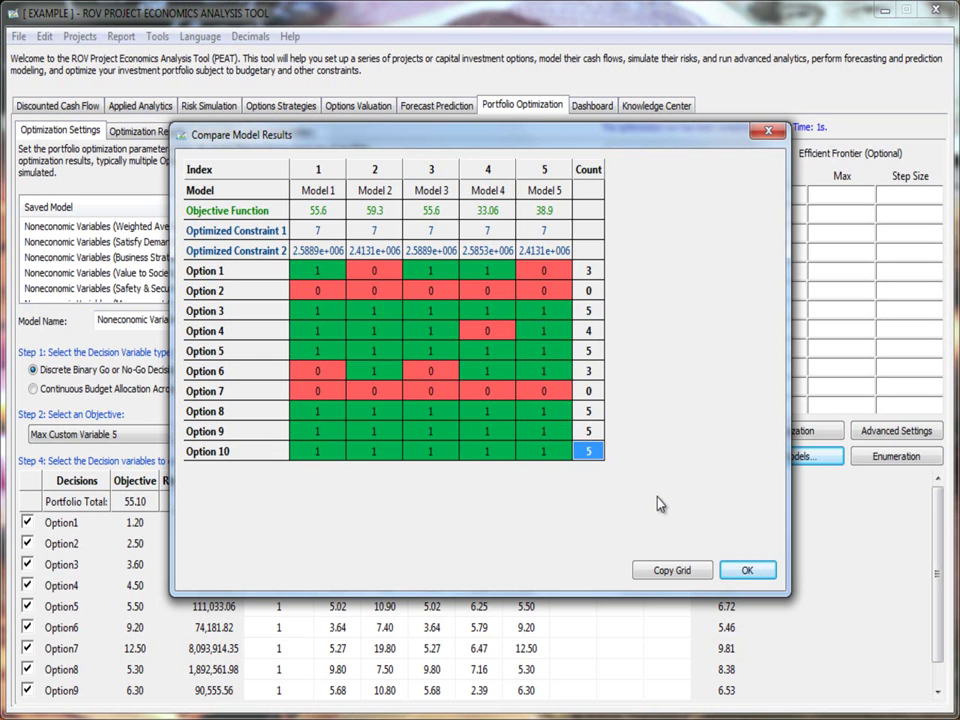
left_click(591, 332)
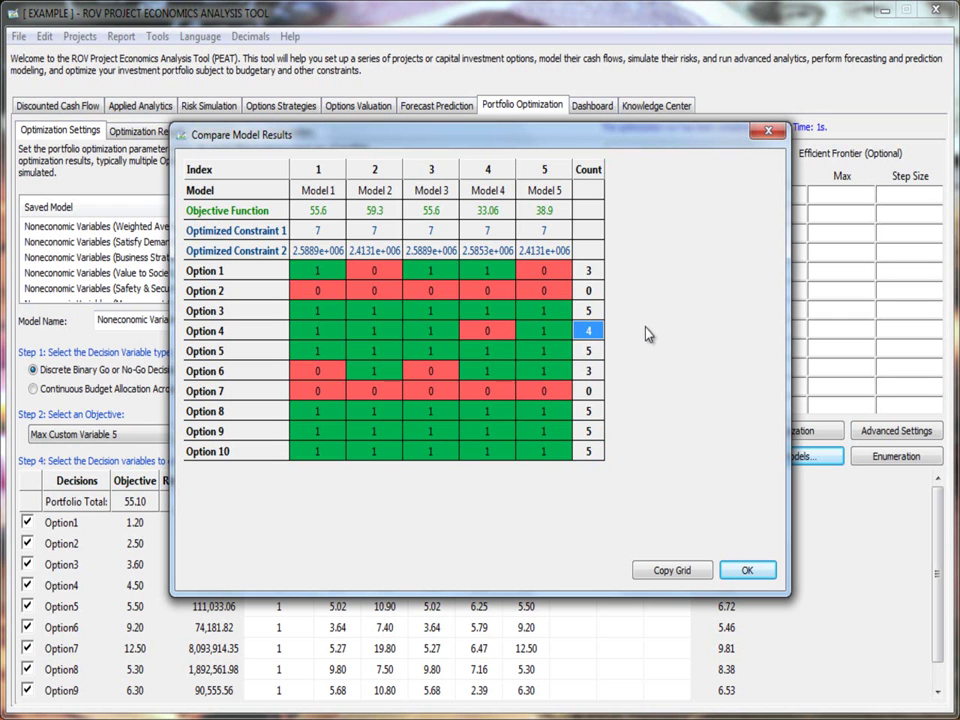
- Close the comparison results and scroll the Saved Model list down and back to the top
left_click(747, 572)
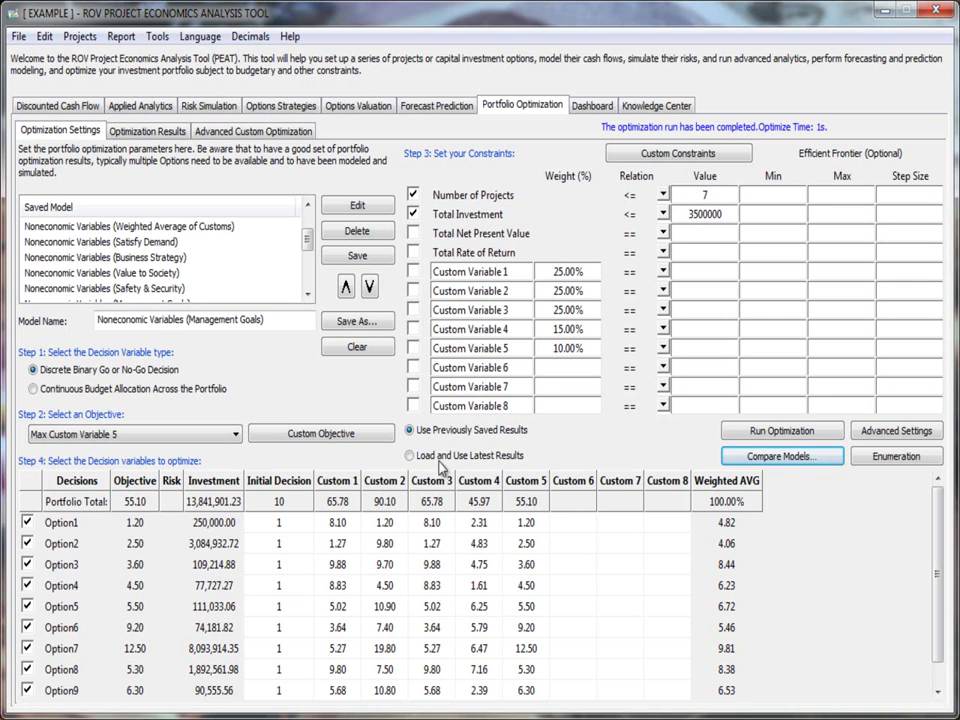
scroll(309, 270, "down", 3)
scroll(309, 285, "down", 1)
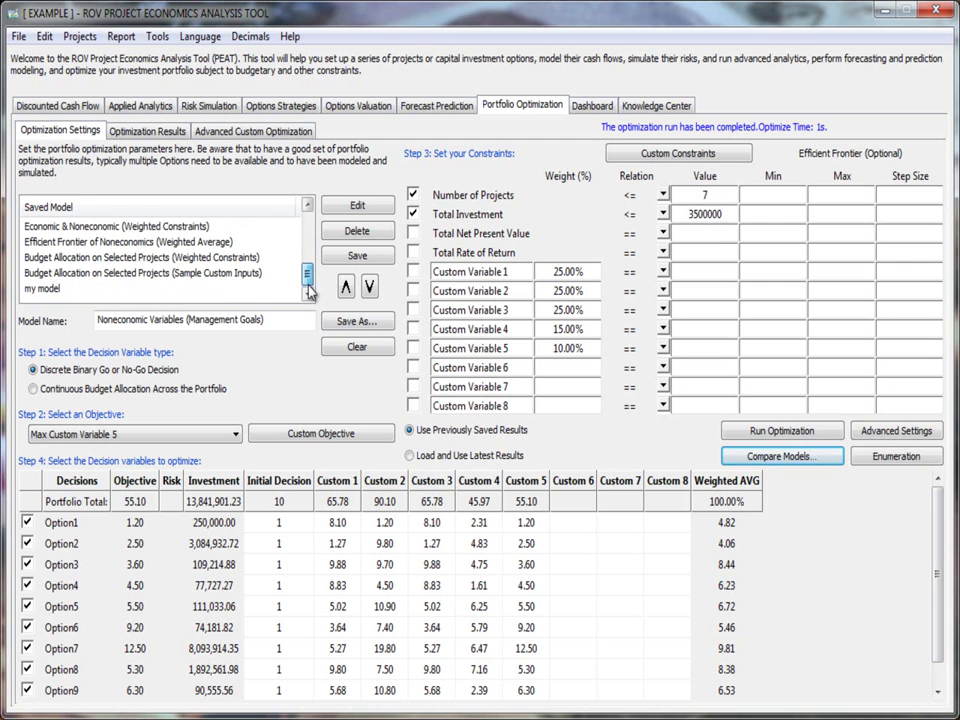
scroll(309, 285, "up", 1)
scroll(309, 285, "up", 3)
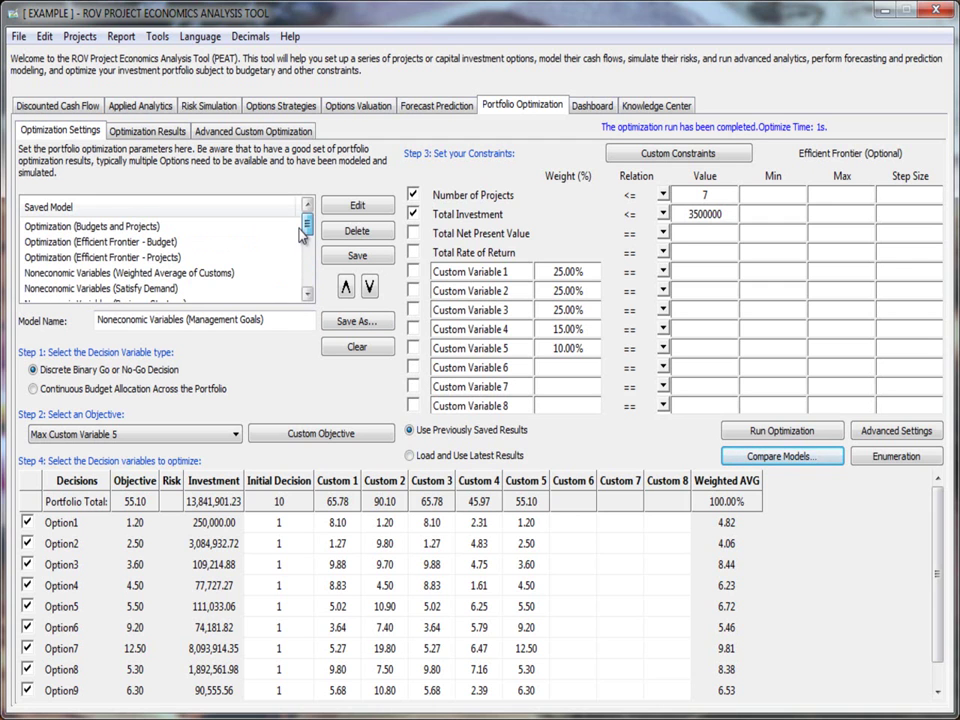
- Select the empty Custom 6–8 values in the options grid
left_click(580, 524)
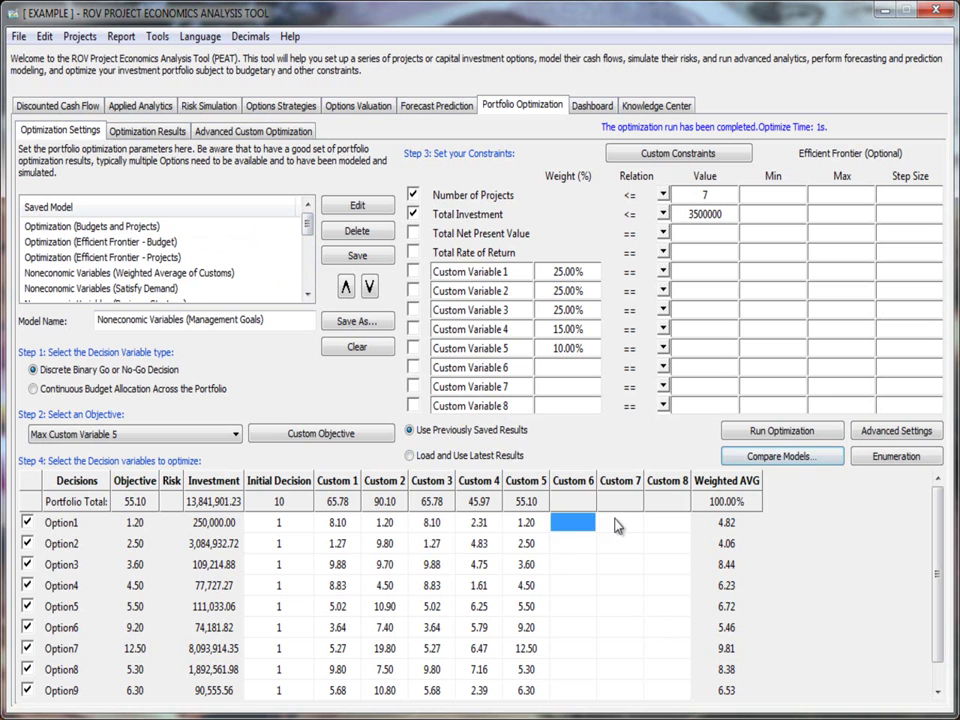
key("Right")
key("Right")
left_click_drag(558, 533, 658, 690)
left_click(578, 524)
key("Right")
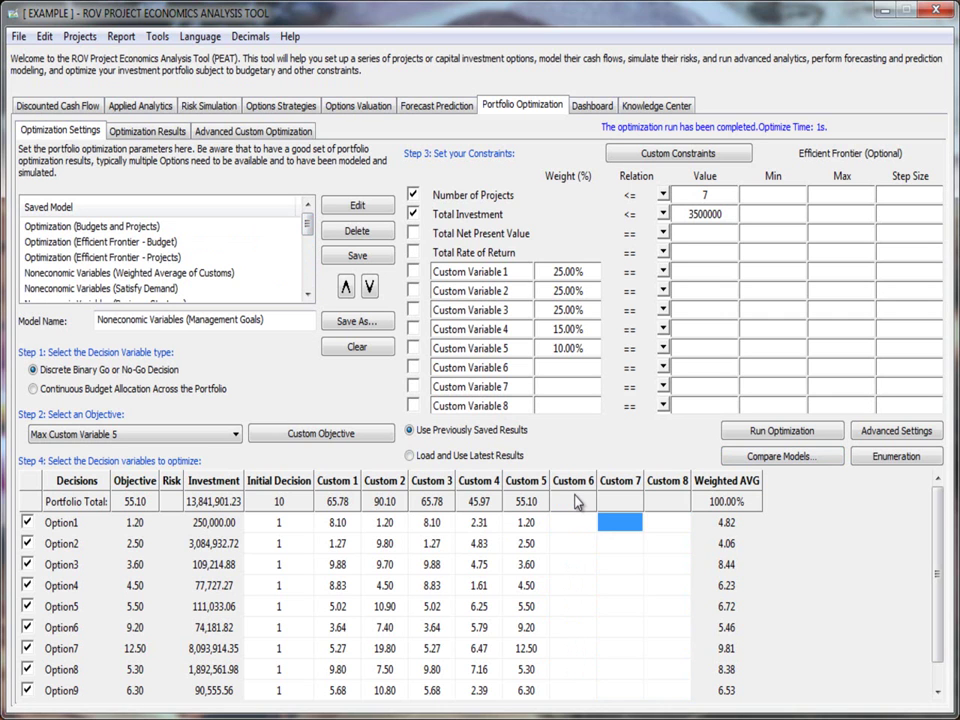
- Rename Custom Variable 1 to 'HR FTE'
left_click(473, 278)
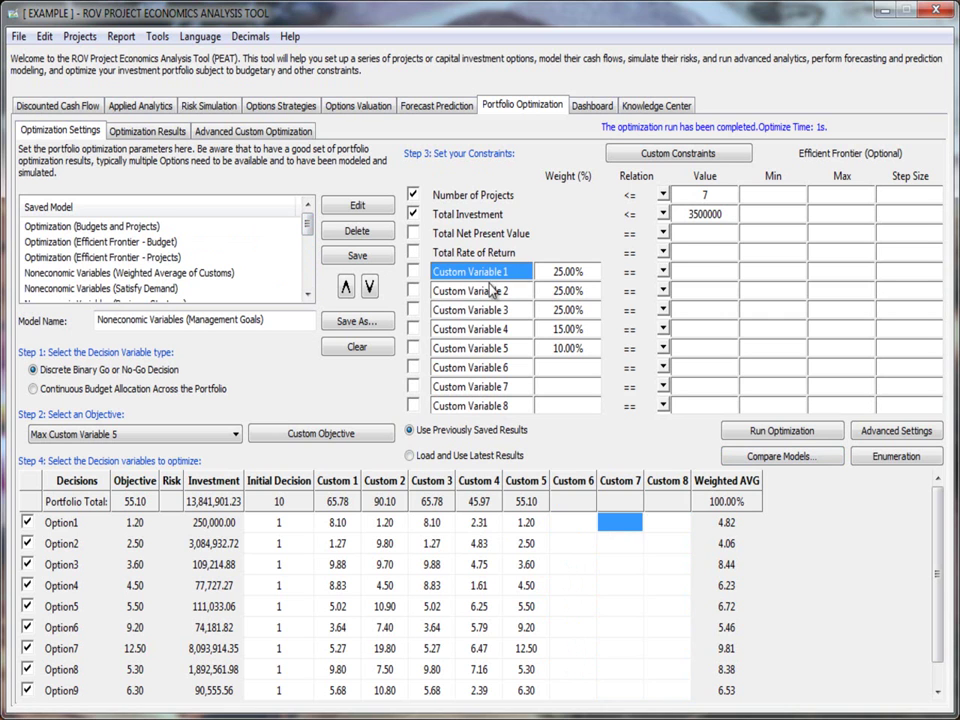
left_click(500, 280)
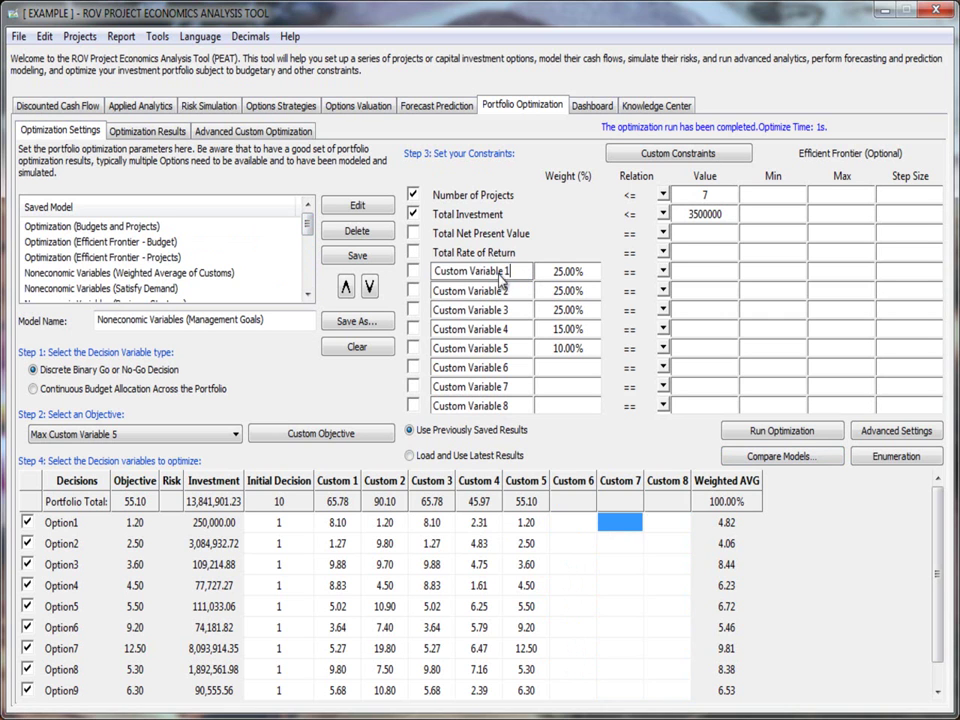
left_click(407, 272)
type("H")
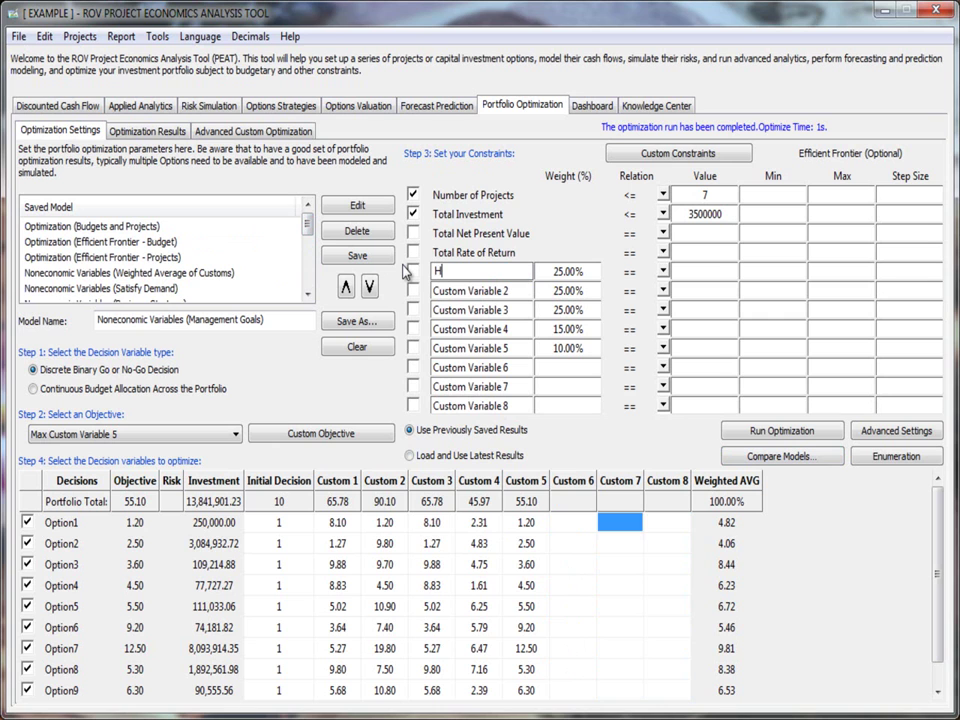
type("R FTE")
- Make HR FTE an active constraint with no weight, relation <= and value 25
left_click(413, 271)
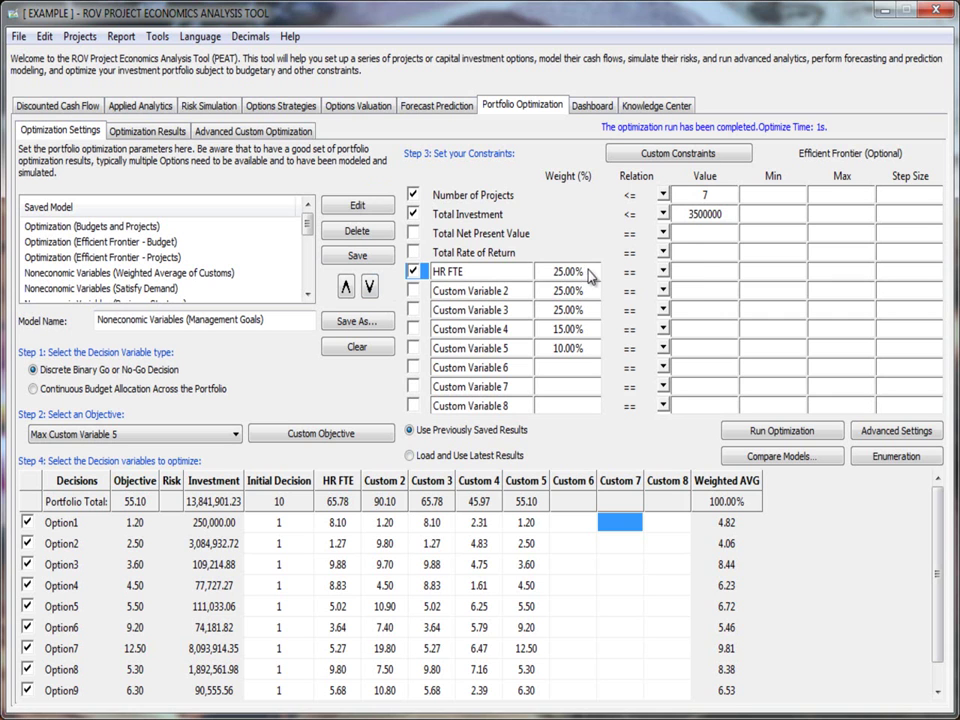
left_click(563, 273)
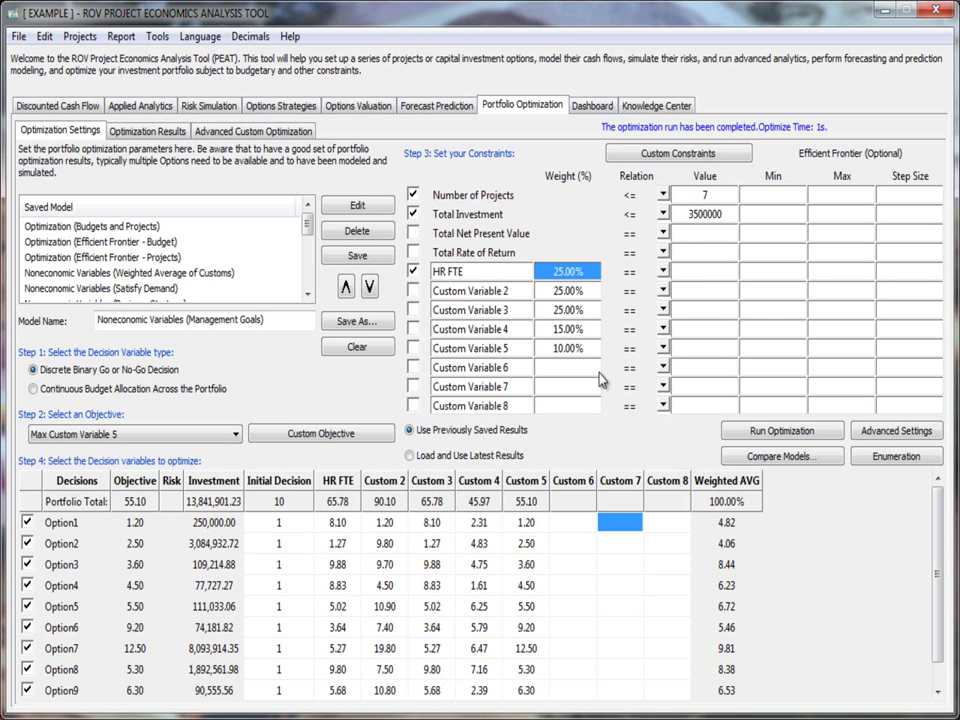
key("Delete")
left_click(565, 291)
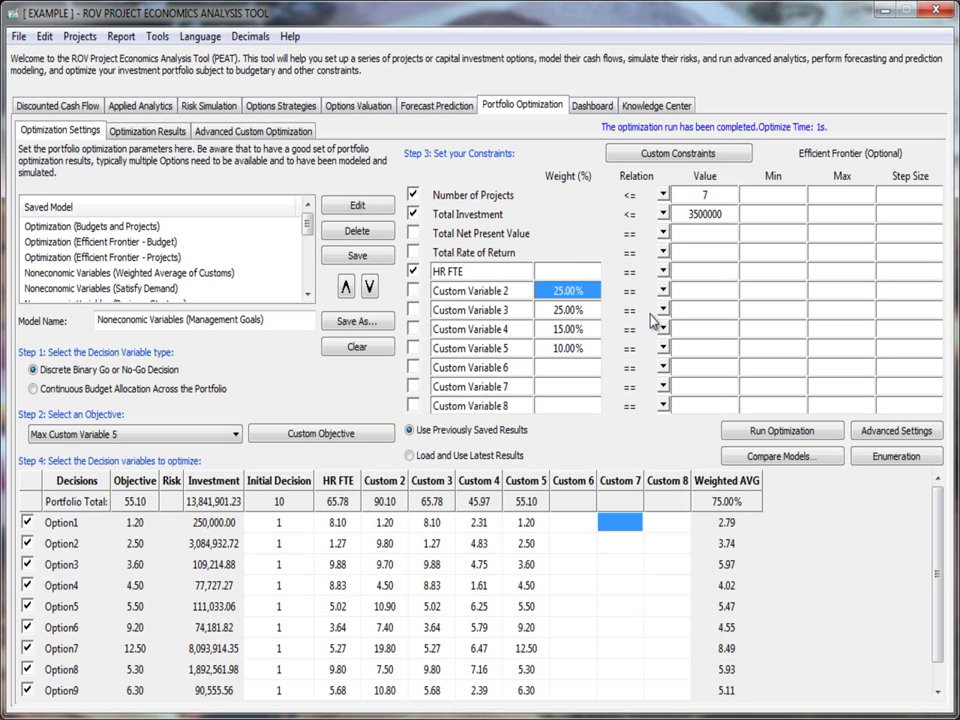
left_click(662, 272)
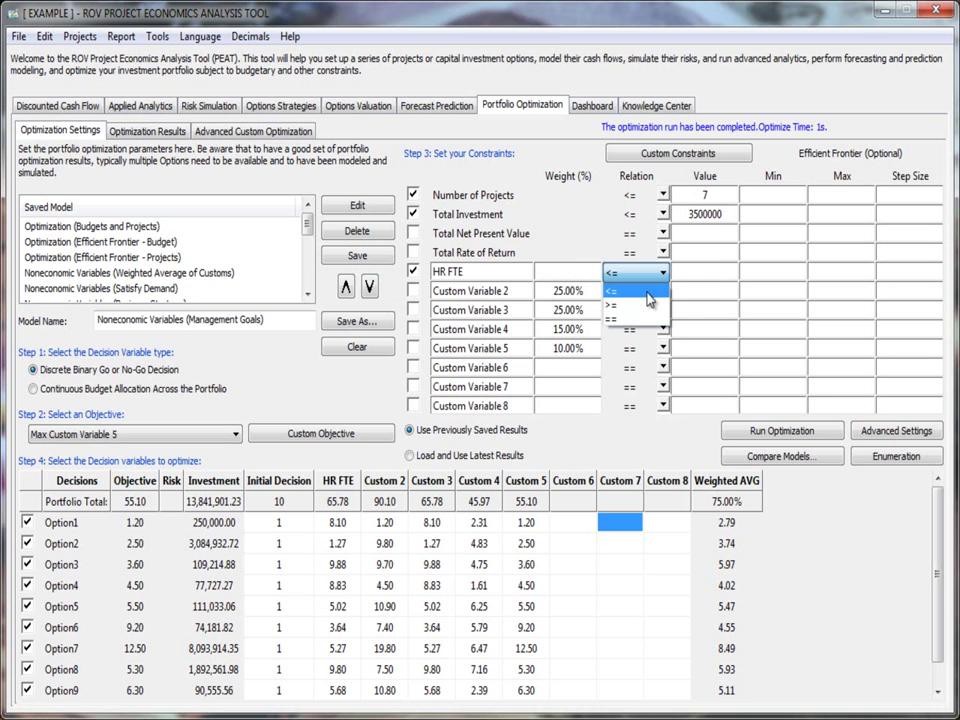
left_click(655, 291)
left_click(705, 271)
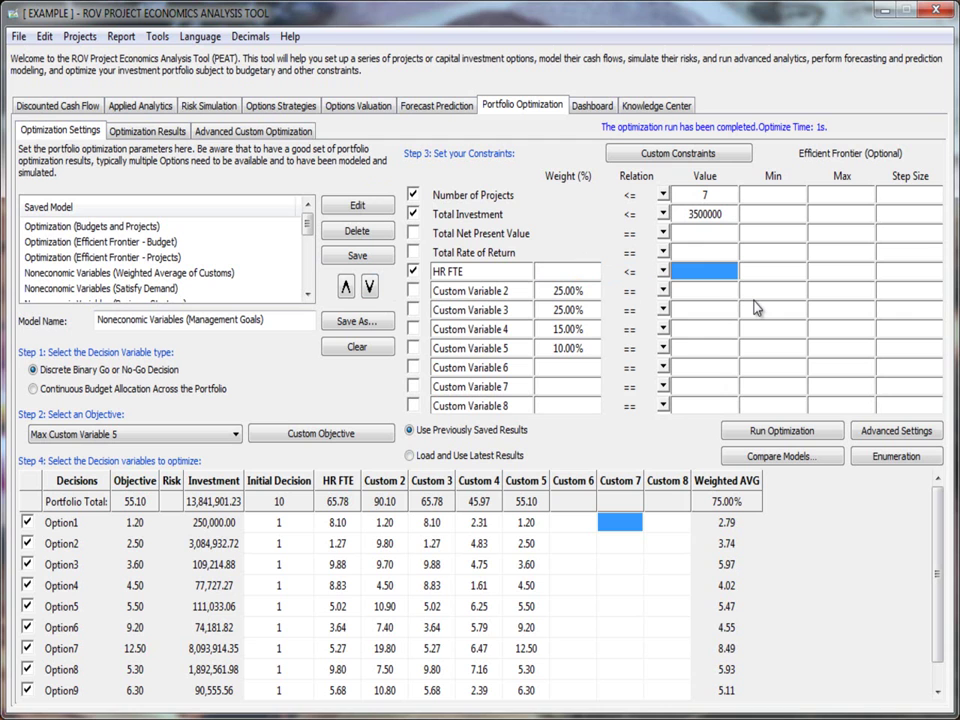
type("25")
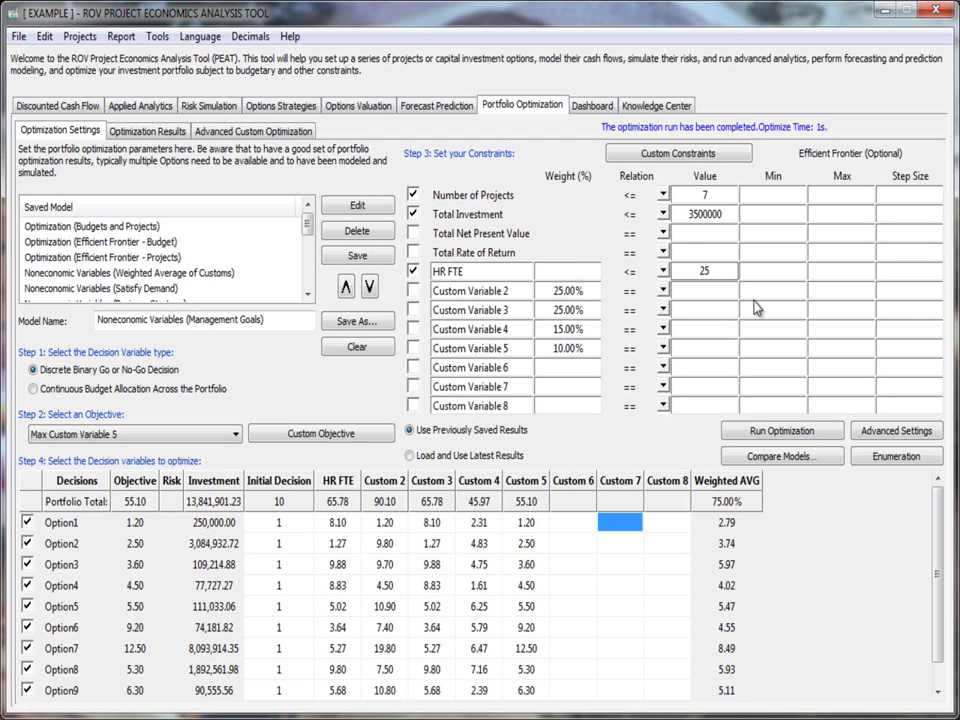
left_click(730, 283)
- Review the HR FTE values for Option1 through Option8
left_click(340, 523)
left_click_drag(345, 527, 340, 670)
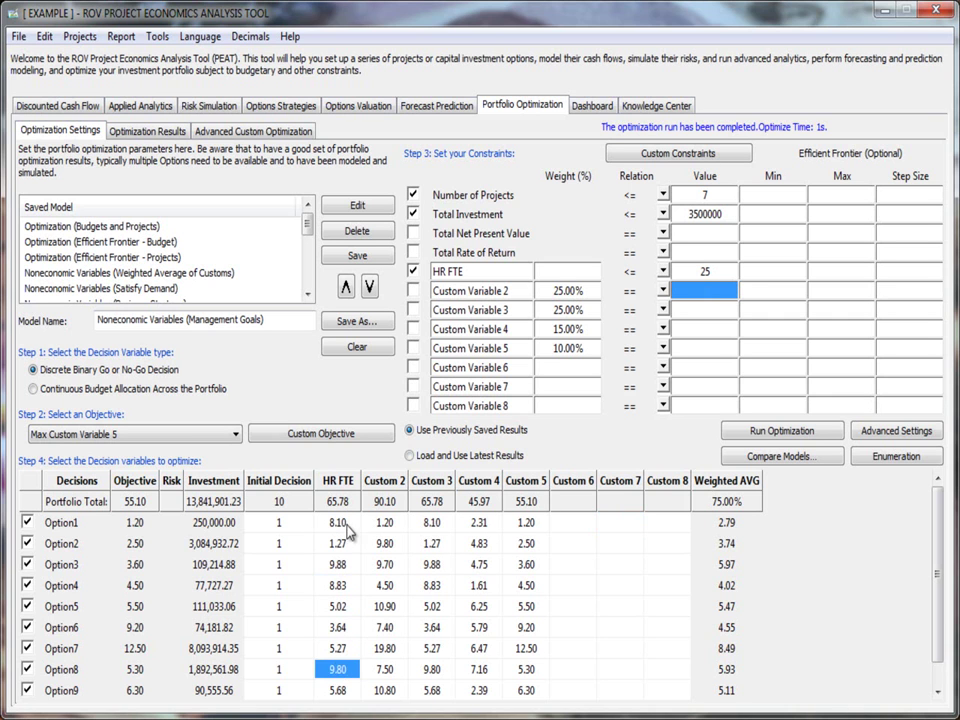
left_click_drag(340, 523, 342, 585)
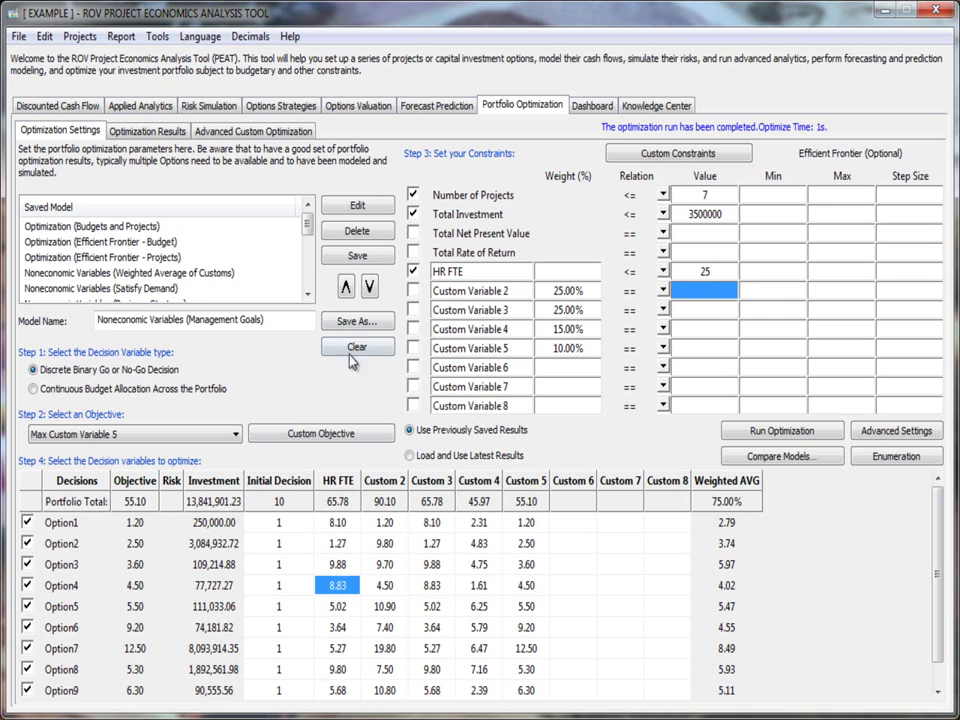
left_click(413, 290)
left_click(521, 294)
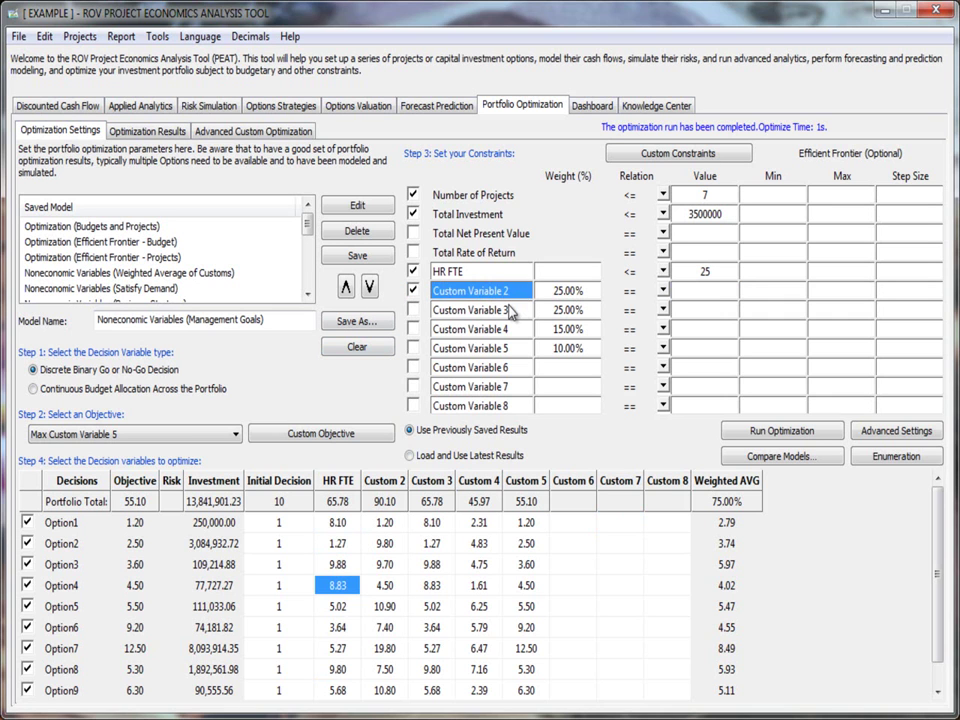
type("Soft M")
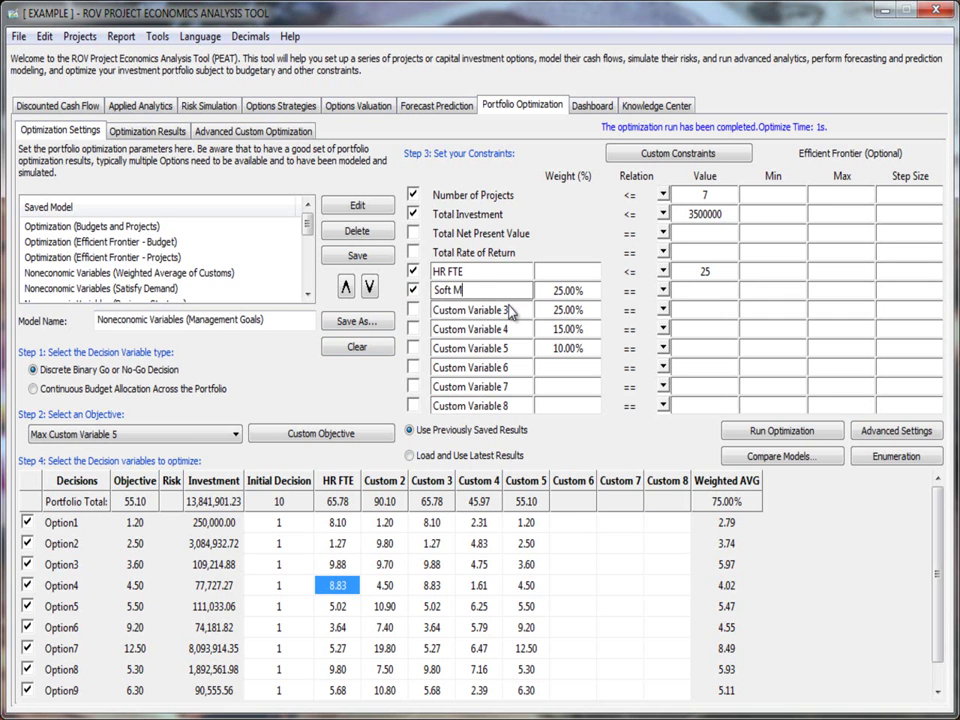
type("oney")
key("Up")
left_click(515, 292)
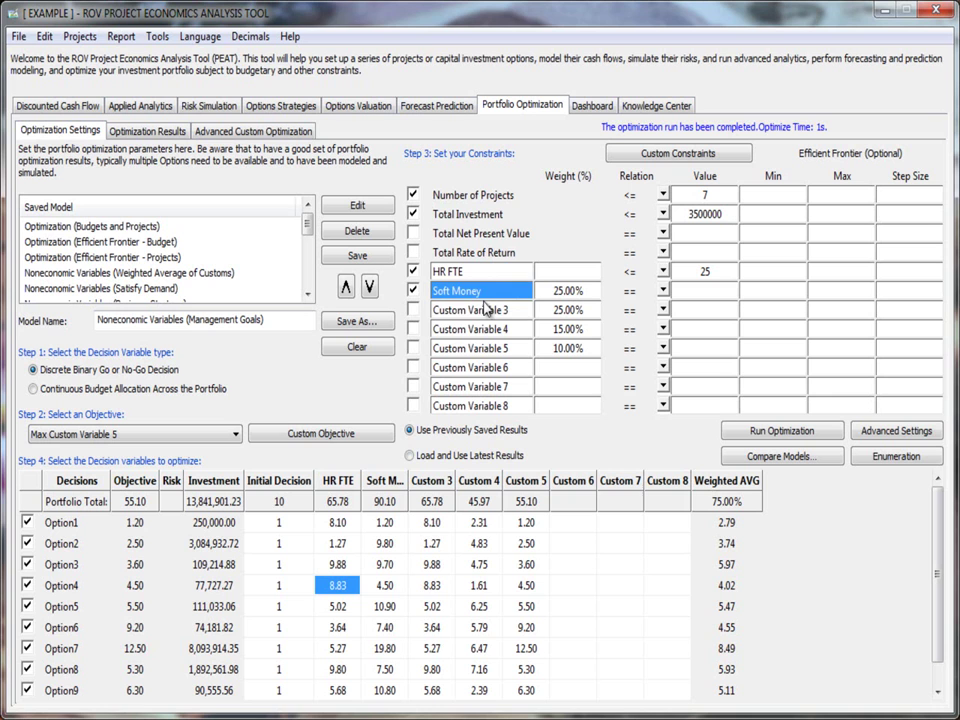
left_click(474, 322)
left_click(474, 329)
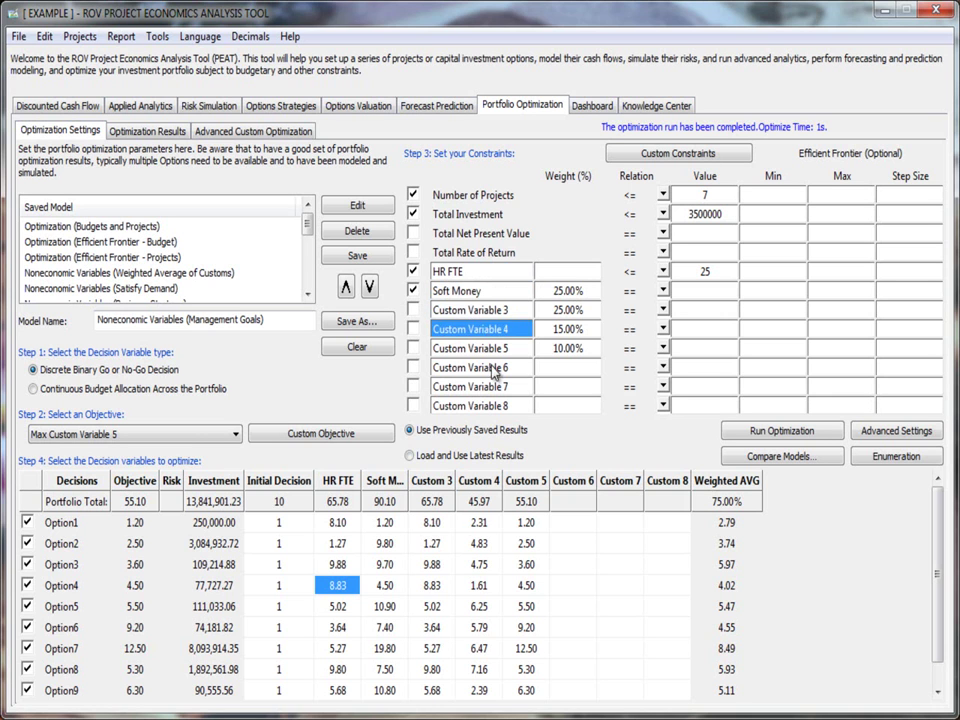
left_click(476, 366)
left_click(482, 310)
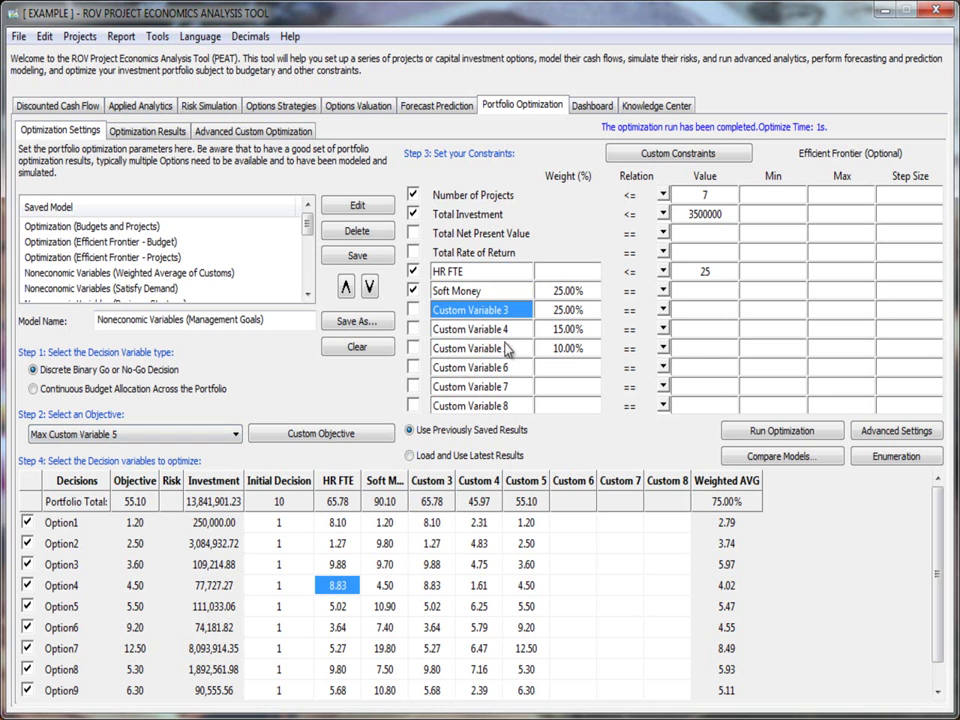
left_click(566, 523)
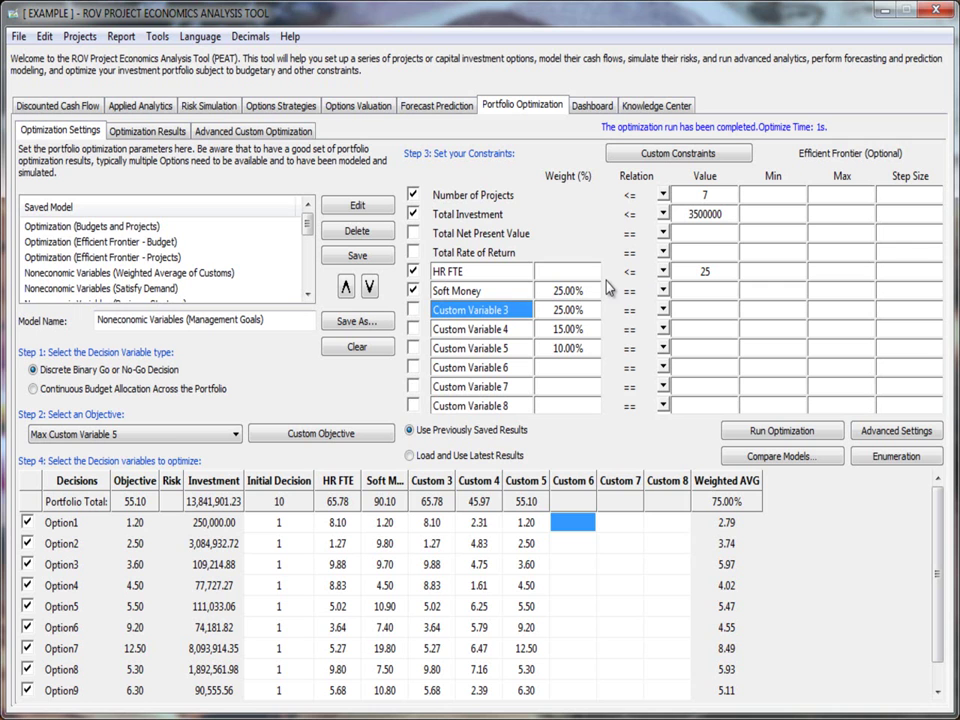
left_click(92, 226)
left_click(162, 257)
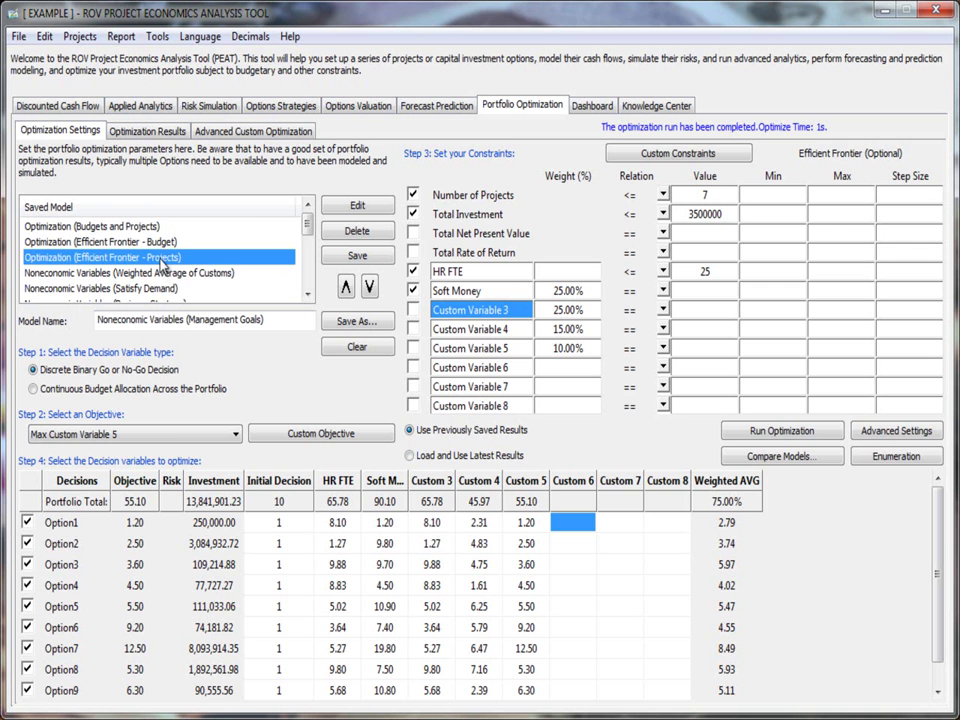
left_click(172, 131)
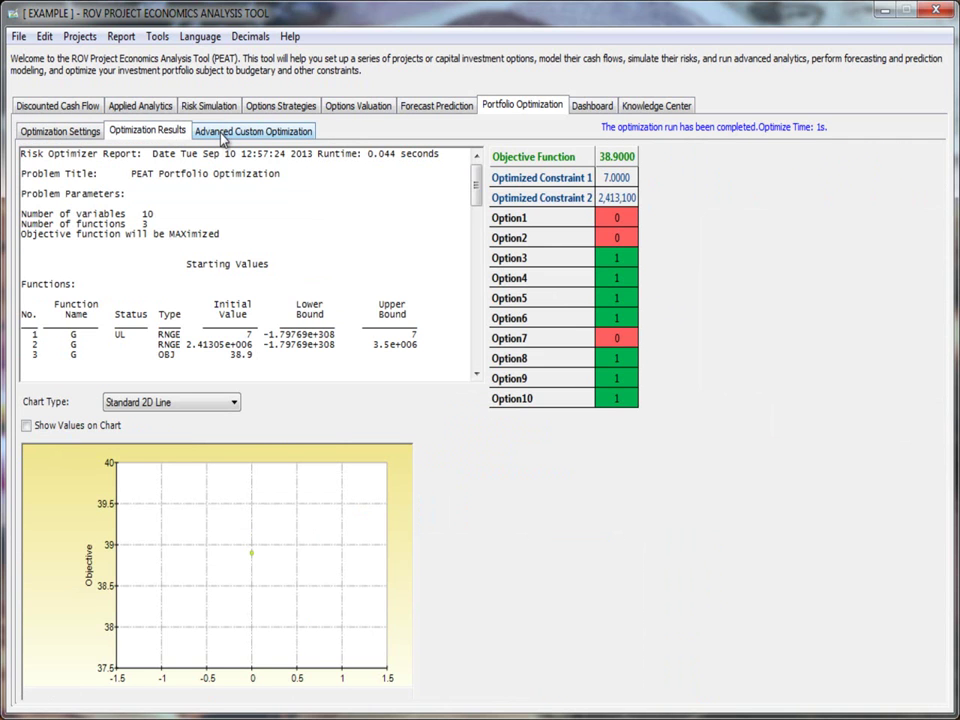
left_click(224, 135)
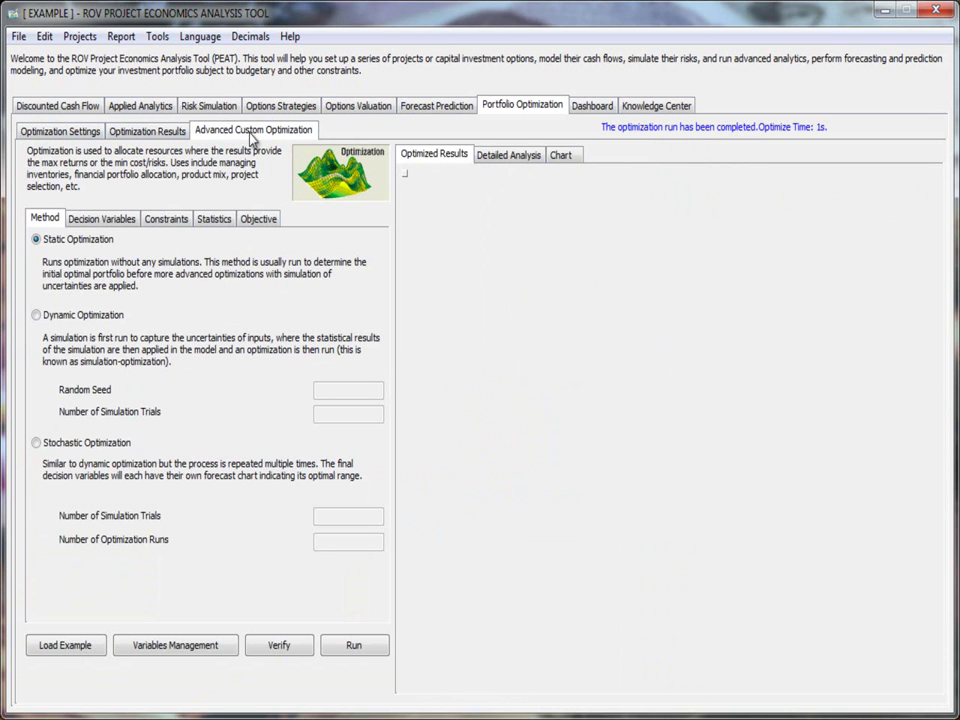
left_click(88, 134)
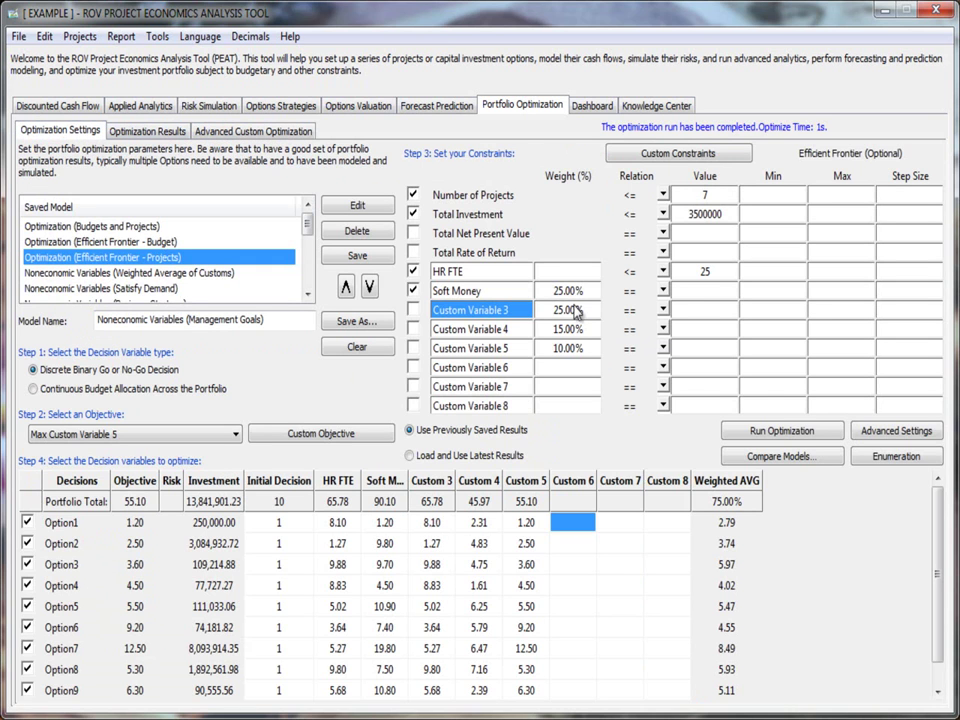
left_click(899, 436)
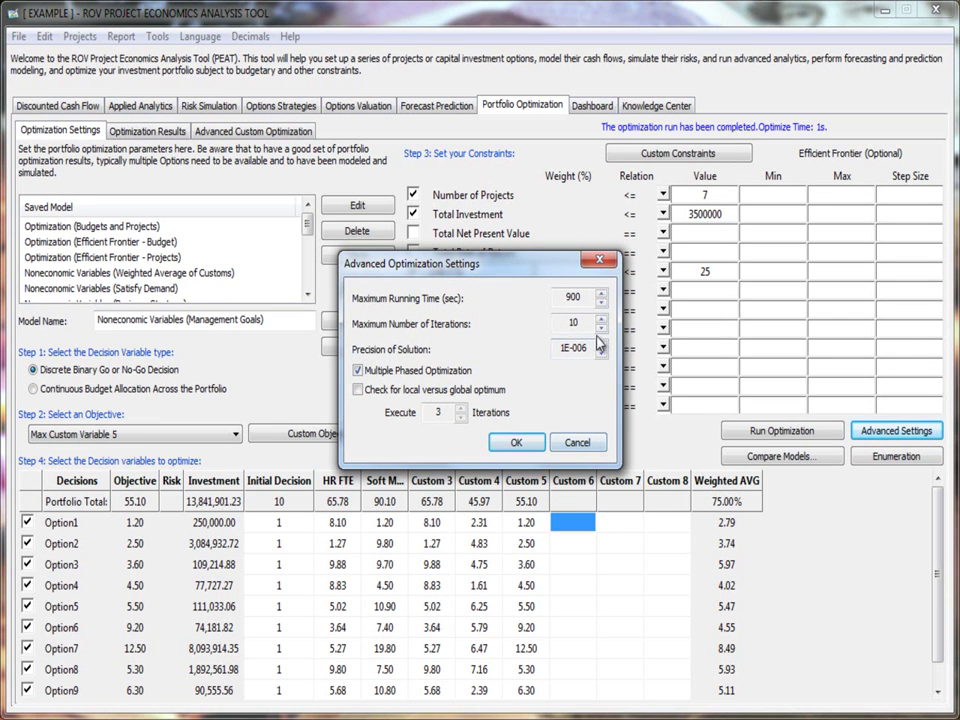
left_click(575, 442)
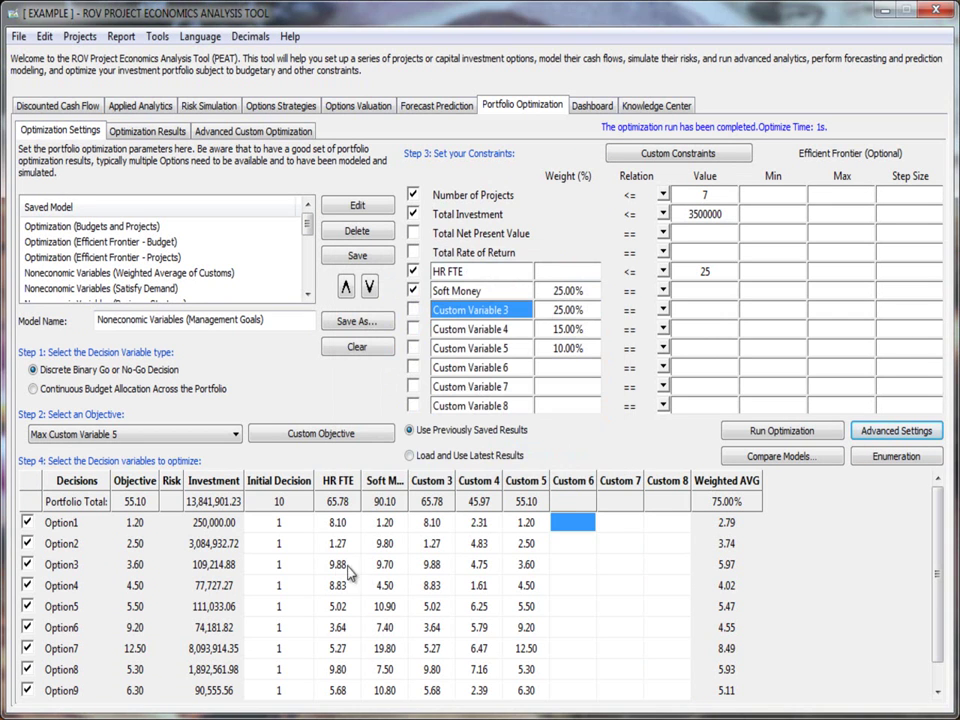
left_click_drag(300, 545, 287, 670)
left_click(286, 522)
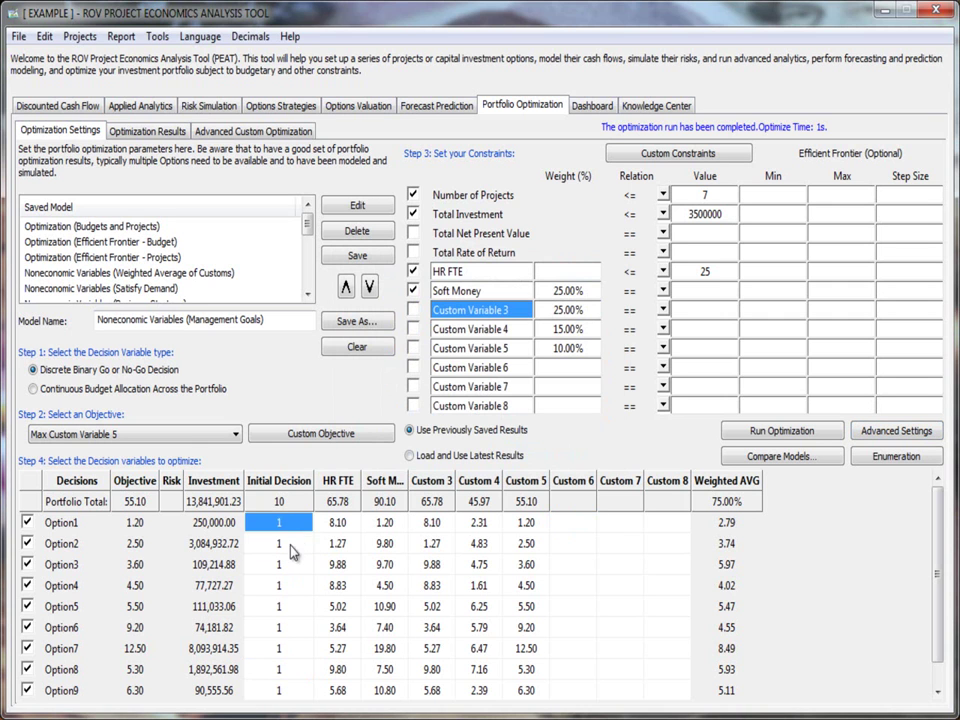
left_click(290, 543)
left_click(287, 688)
left_click(296, 521)
left_click(664, 196)
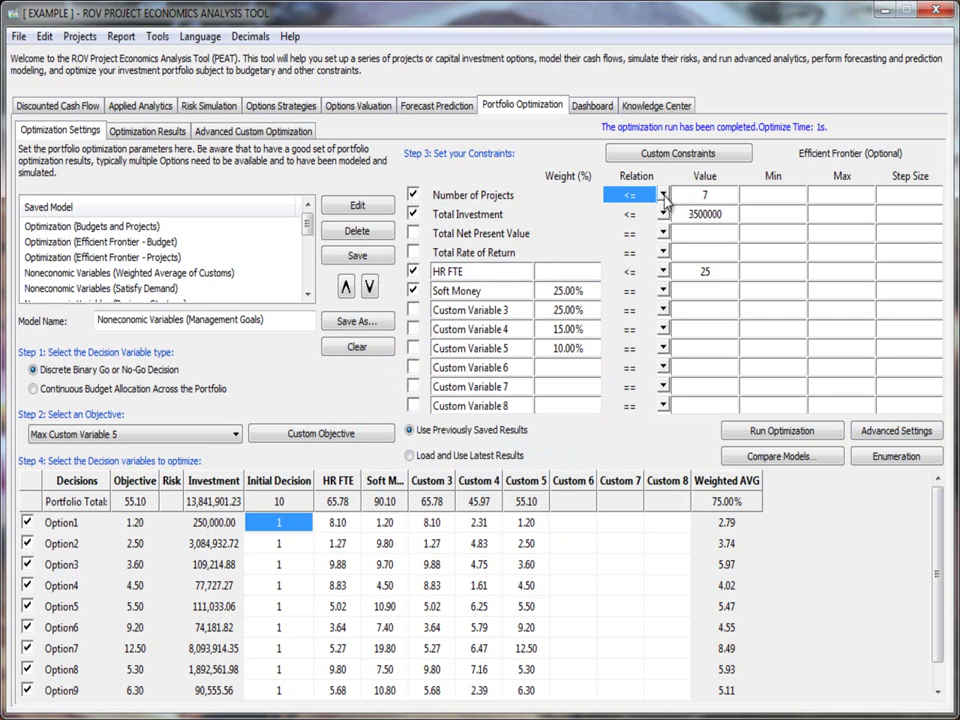
left_click(662, 196)
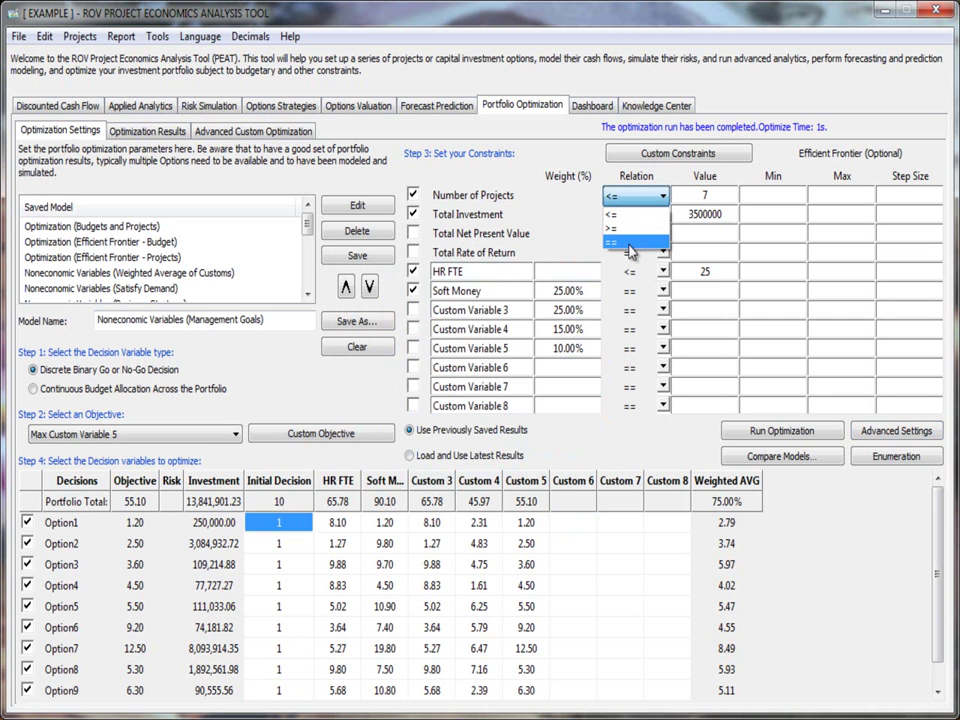
left_click(617, 212)
left_click(680, 196)
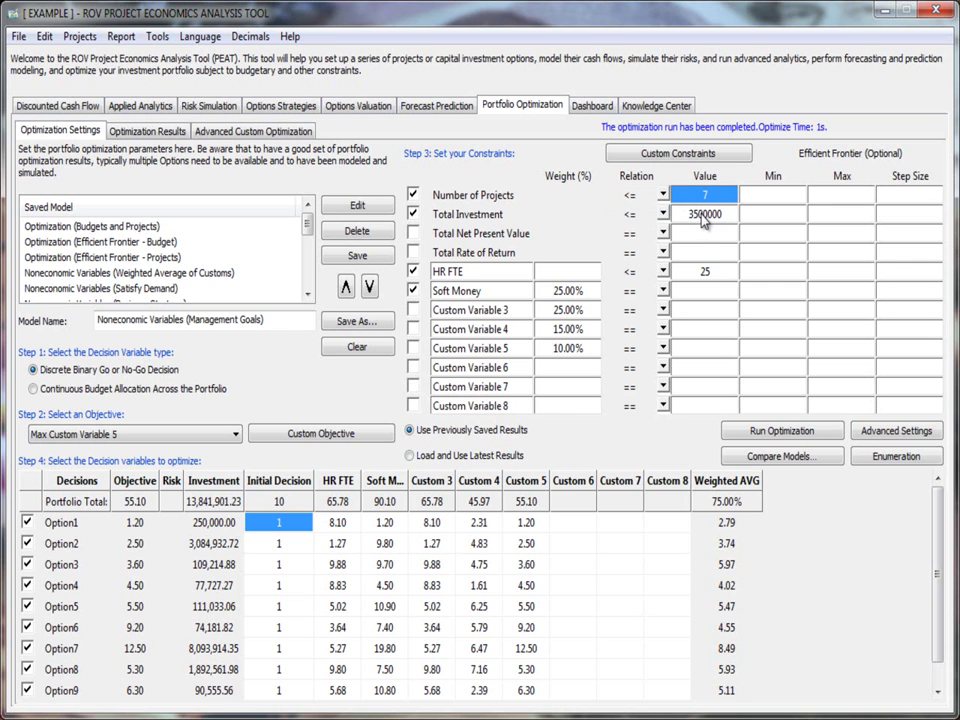
- Switch to Advanced Custom Optimization and look over its setup sections, ending on Method
left_click(255, 131)
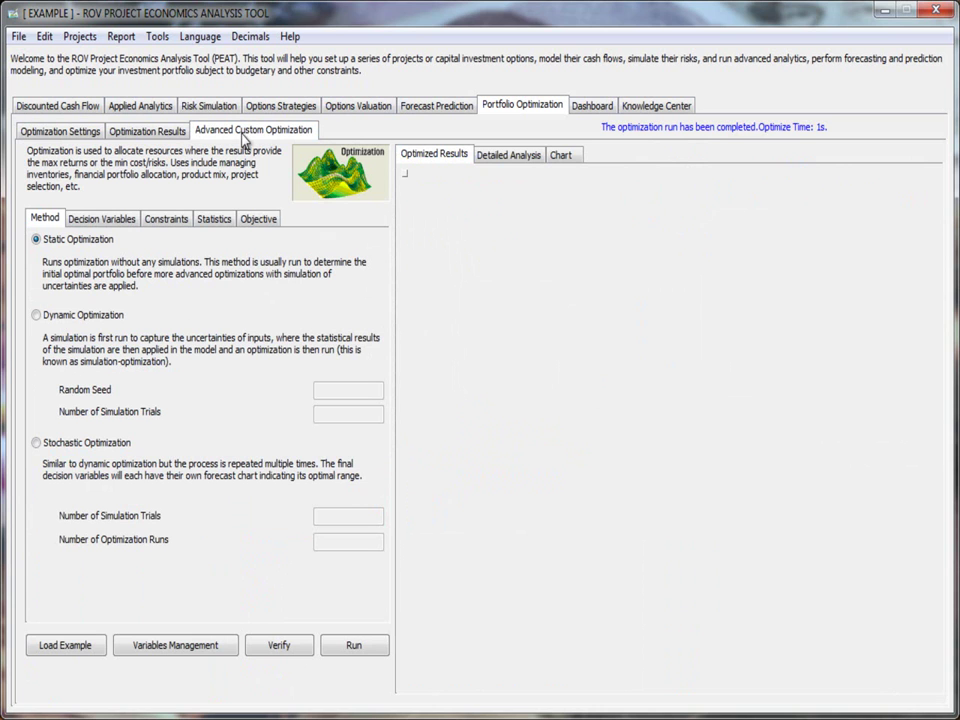
left_click(100, 222)
left_click(166, 220)
left_click(212, 220)
left_click(258, 220)
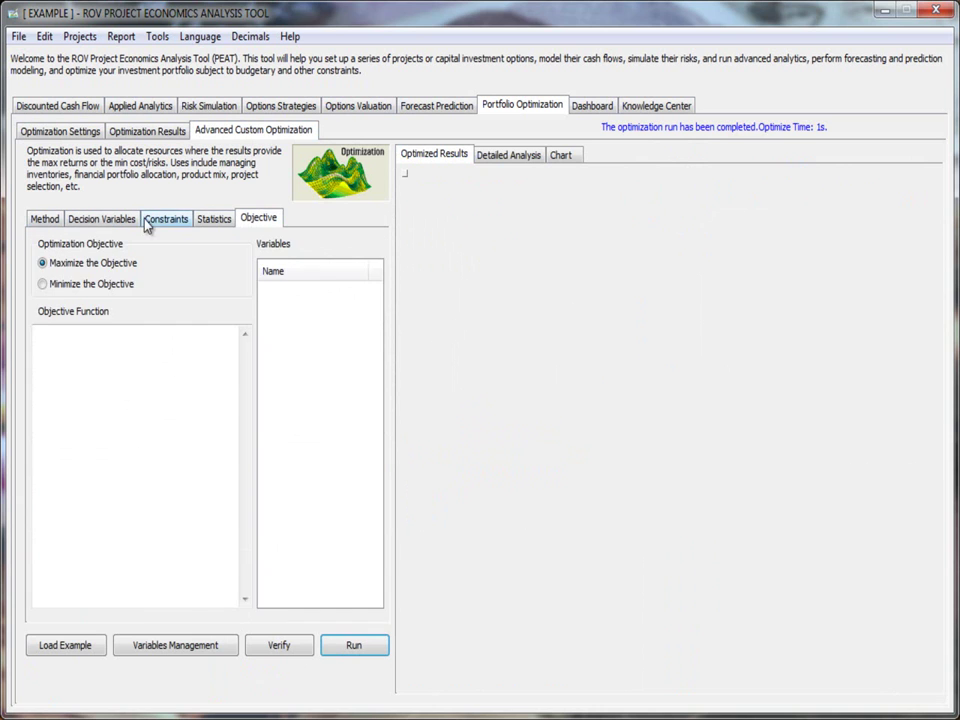
left_click(42, 220)
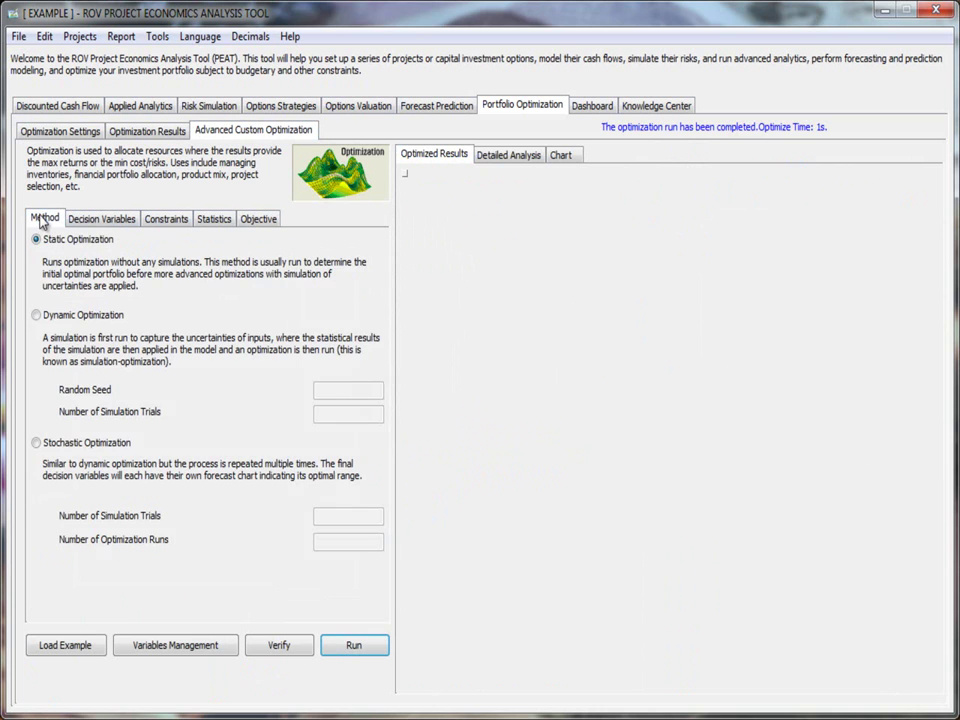
- Load the 'Optimization - Portfolio Optimization 100 Projects' example model
left_click(86, 648)
left_click(430, 246)
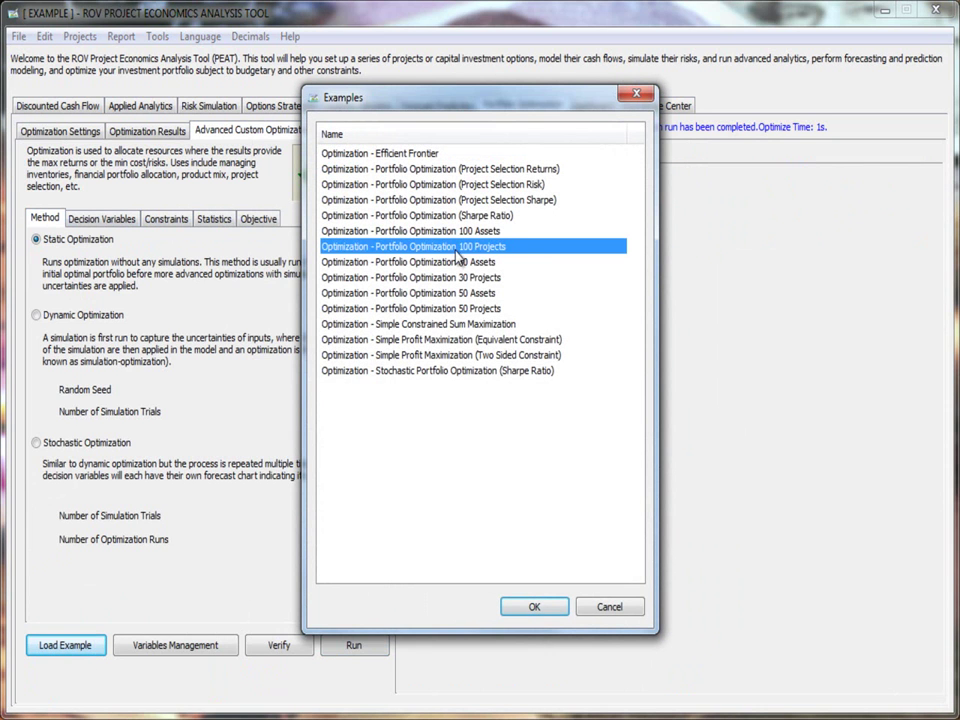
left_click(480, 231)
left_click(510, 247)
double_click(518, 252)
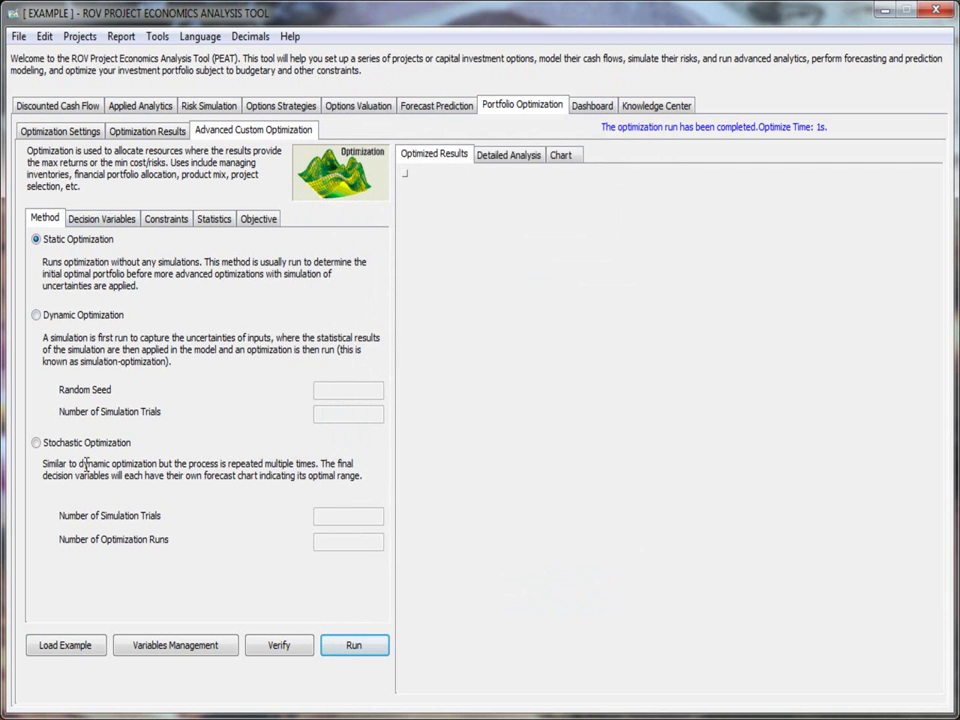
- Review the example's project decision variables and the first constraint's full expression
left_click(98, 218)
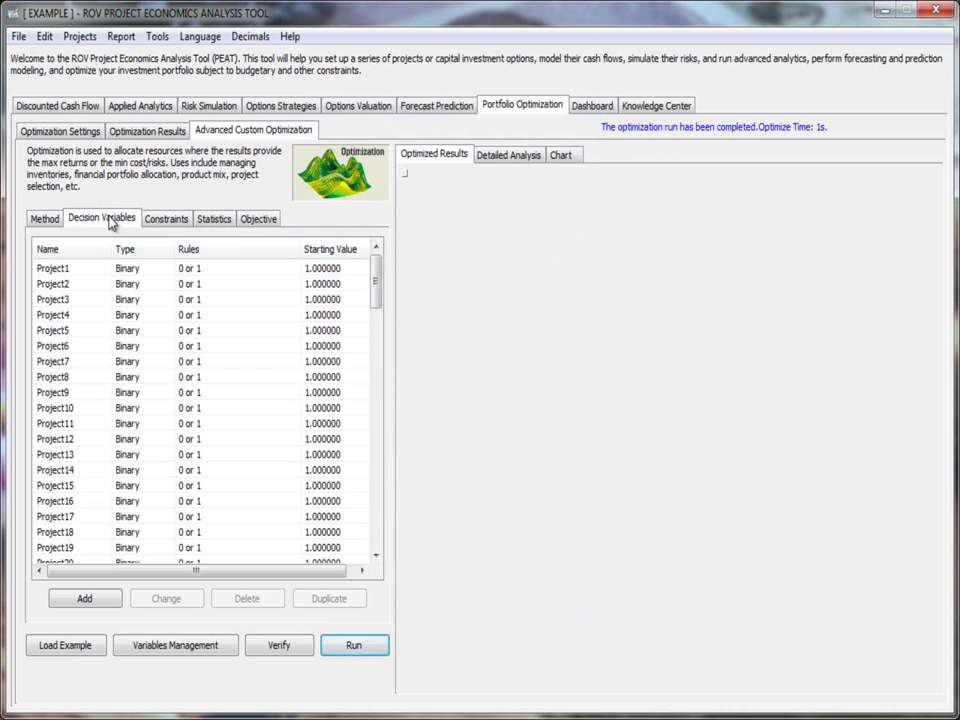
left_click_drag(375, 285, 360, 252)
left_click(160, 218)
left_click(148, 271)
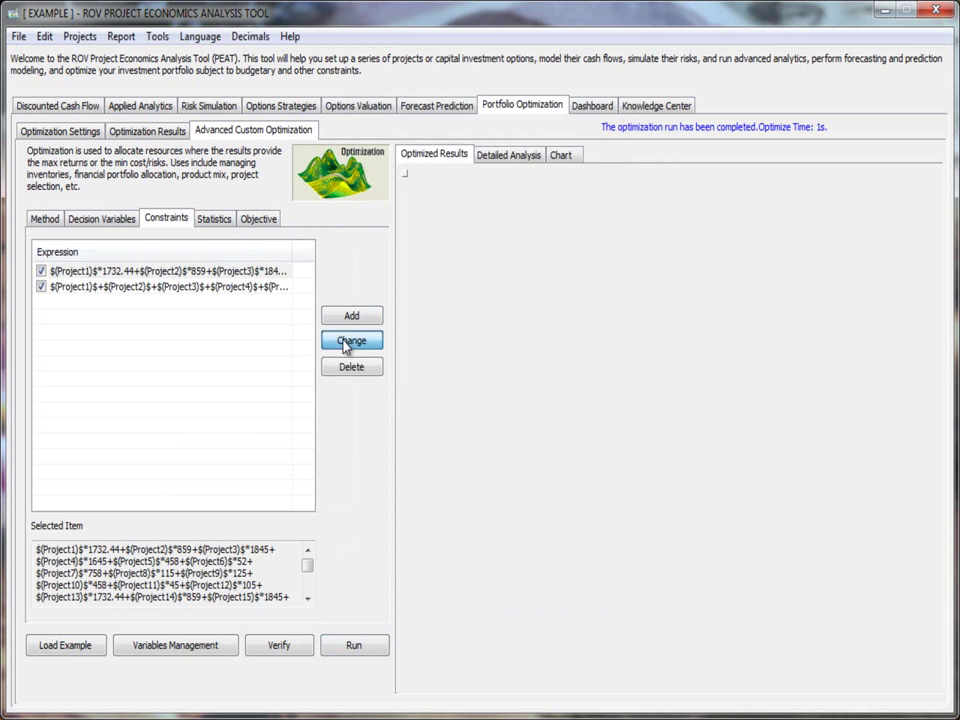
left_click(350, 340)
left_click(575, 262)
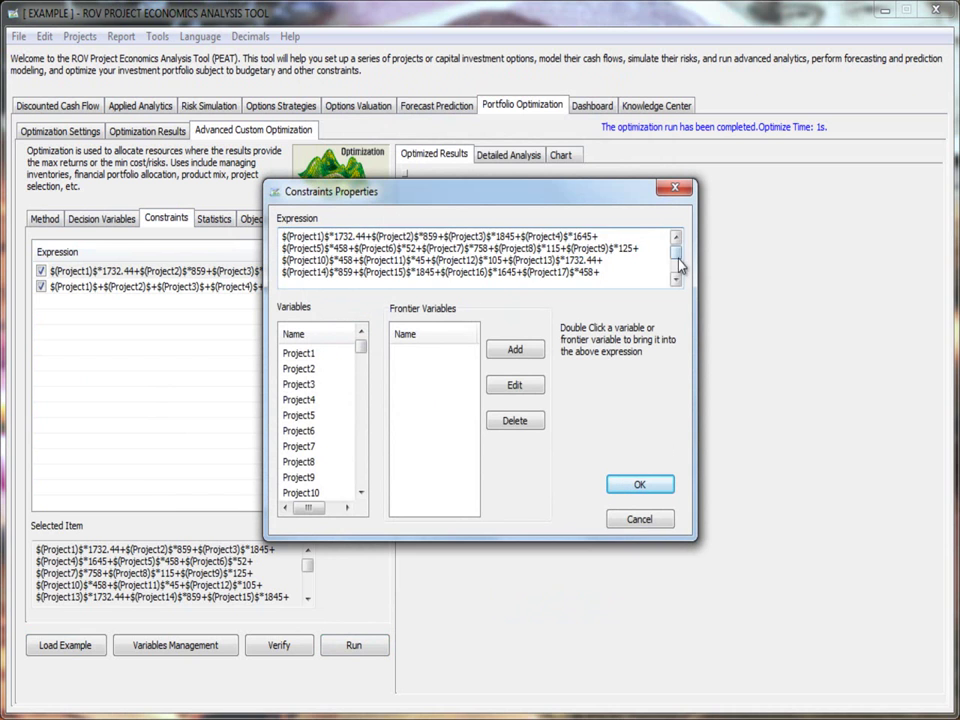
mouse_move(678, 252)
left_mouse_down()
mouse_move(678, 269)
mouse_move(678, 252)
left_mouse_up()
left_click(675, 187)
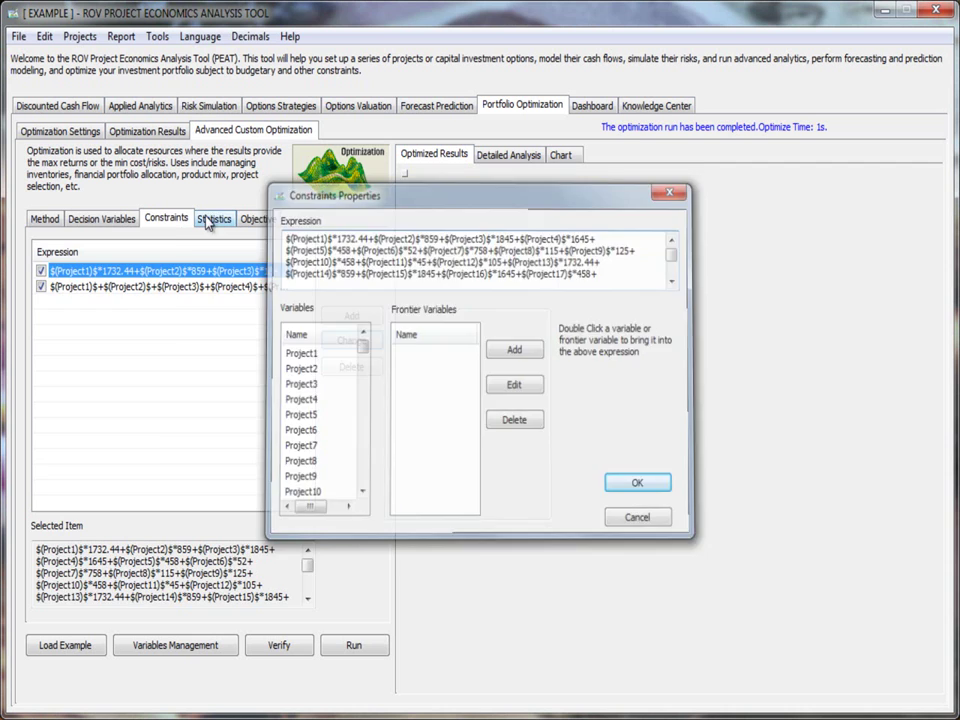
- Check the optimization statistics and objective, then return to the Method section
left_click(218, 222)
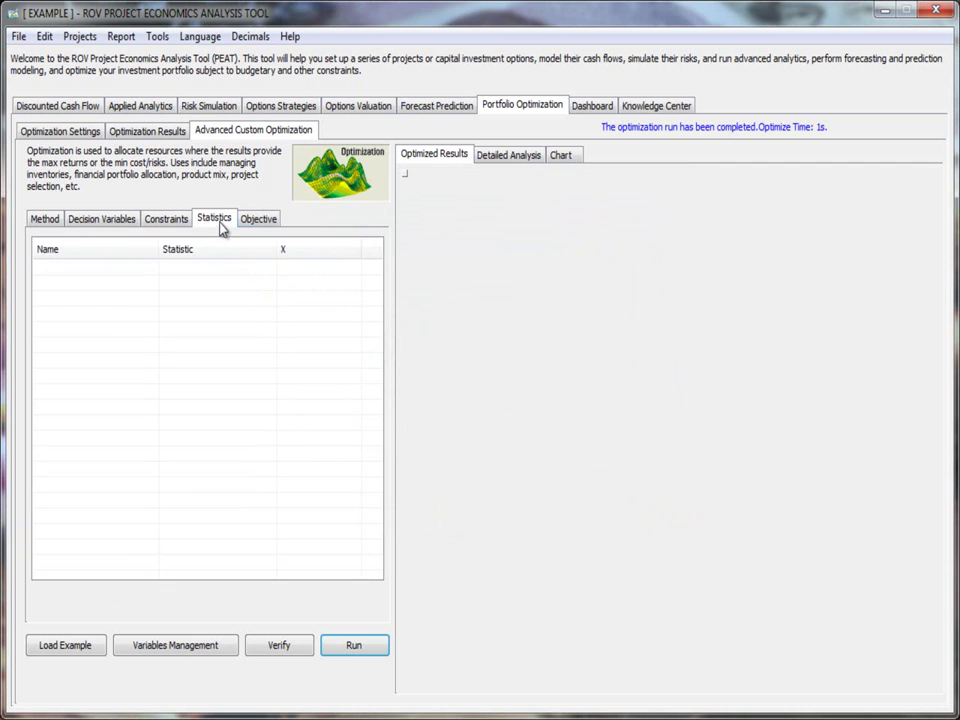
left_click(270, 221)
left_click_drag(242, 364, 89, 229)
left_click(44, 218)
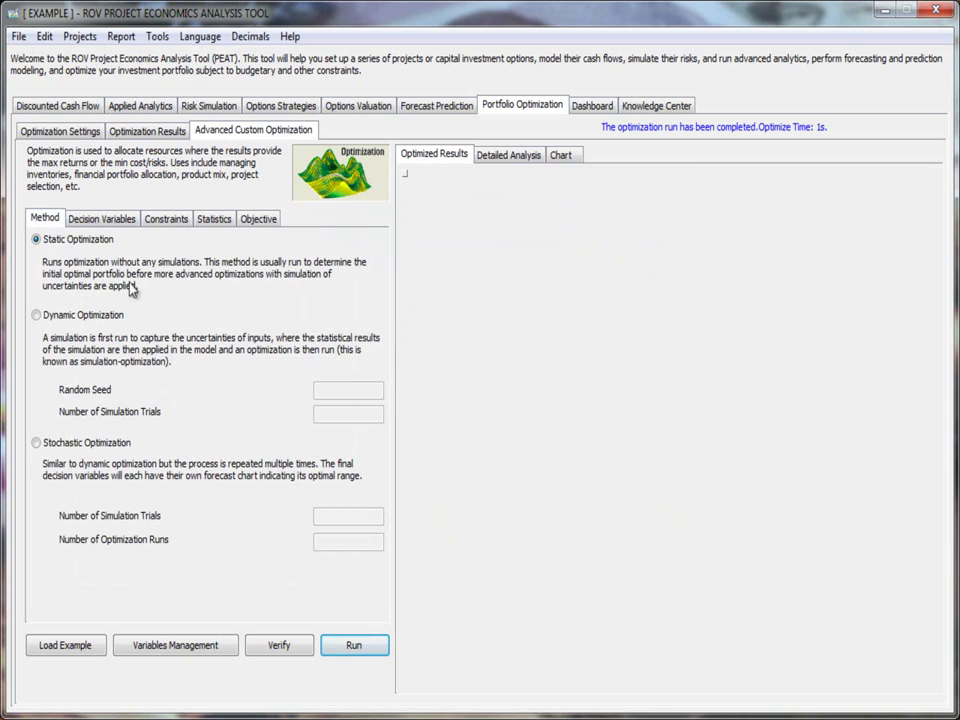
- Run the Static Optimization and scroll the results showing objective 10.8270
left_click(340, 652)
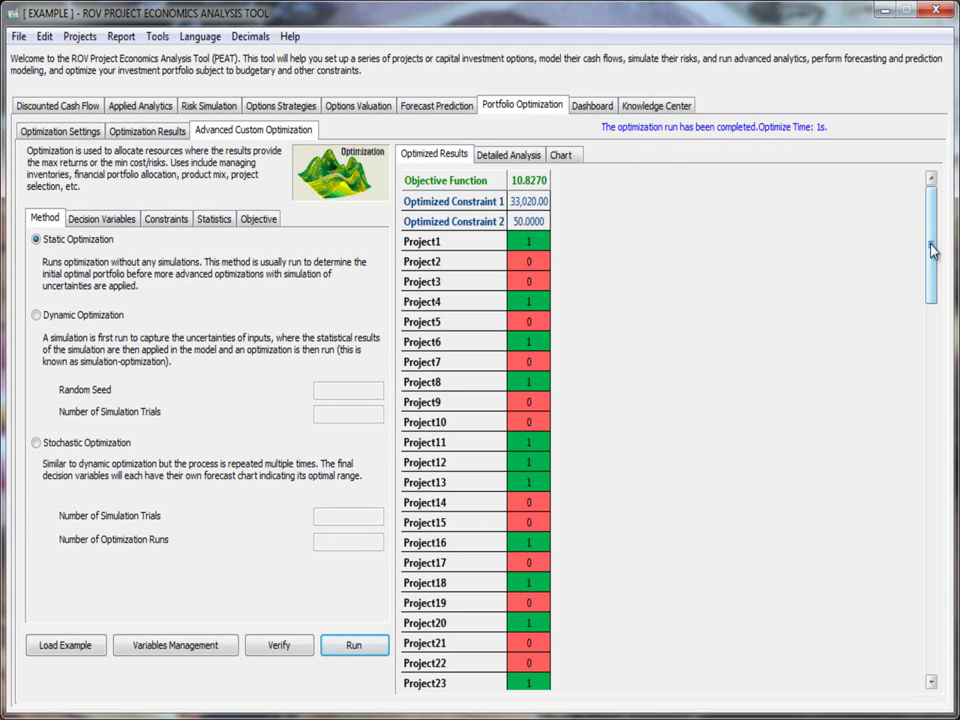
mouse_move(931, 250)
left_mouse_down()
mouse_move(913, 649)
mouse_move(940, 231)
left_mouse_up()
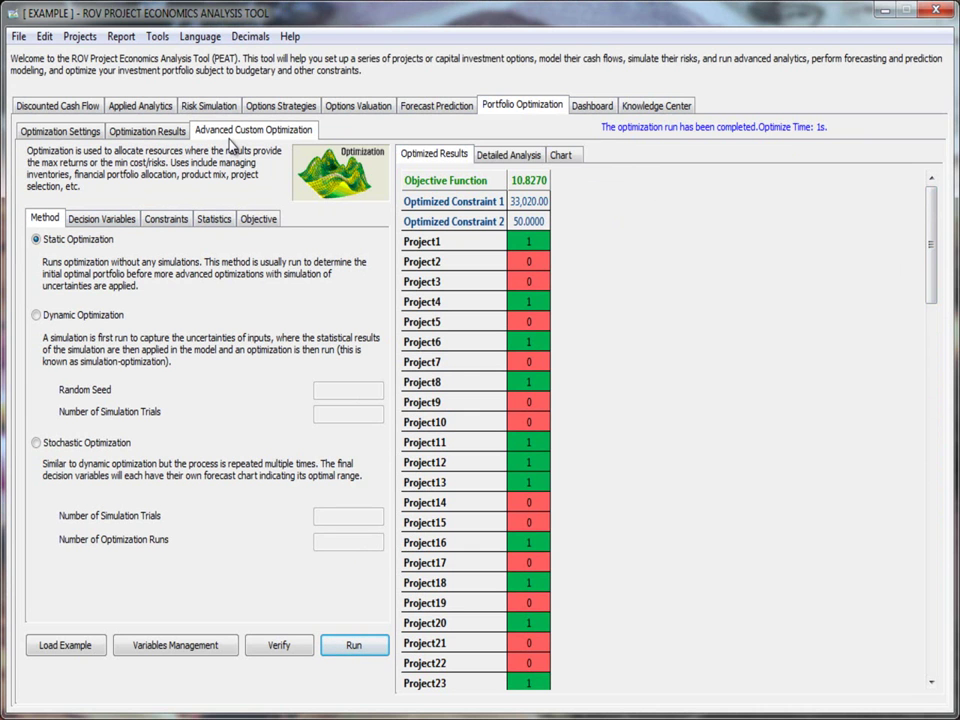
- Return to the Portfolio Optimization settings showing the Management Goals model's constraints
left_click(96, 136)
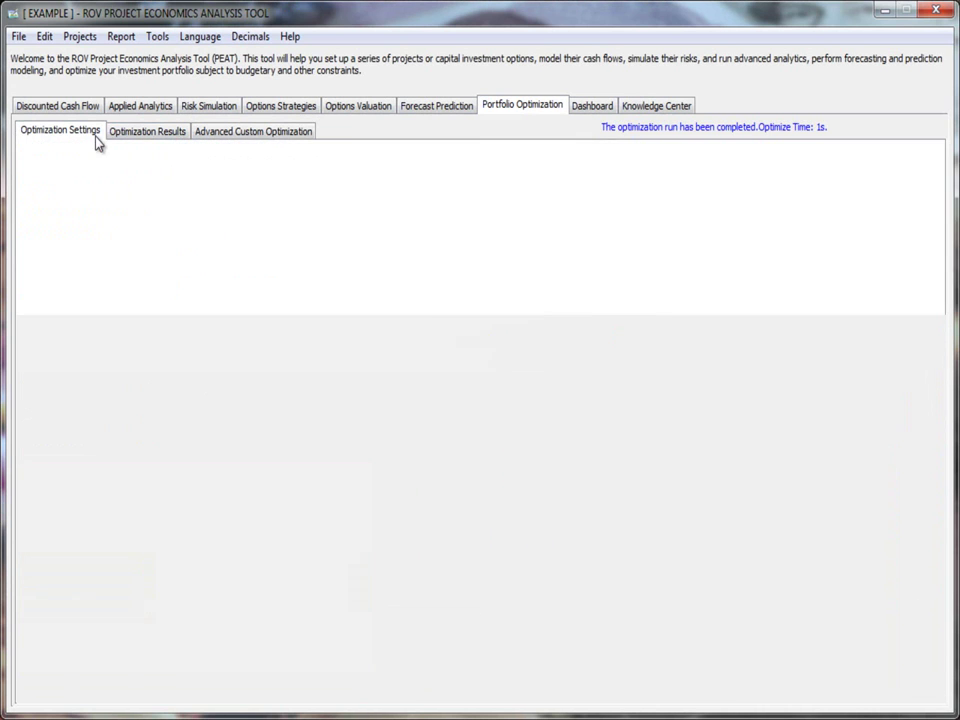
left_click(146, 133)
left_click(97, 133)
left_click(128, 133)
left_click(96, 136)
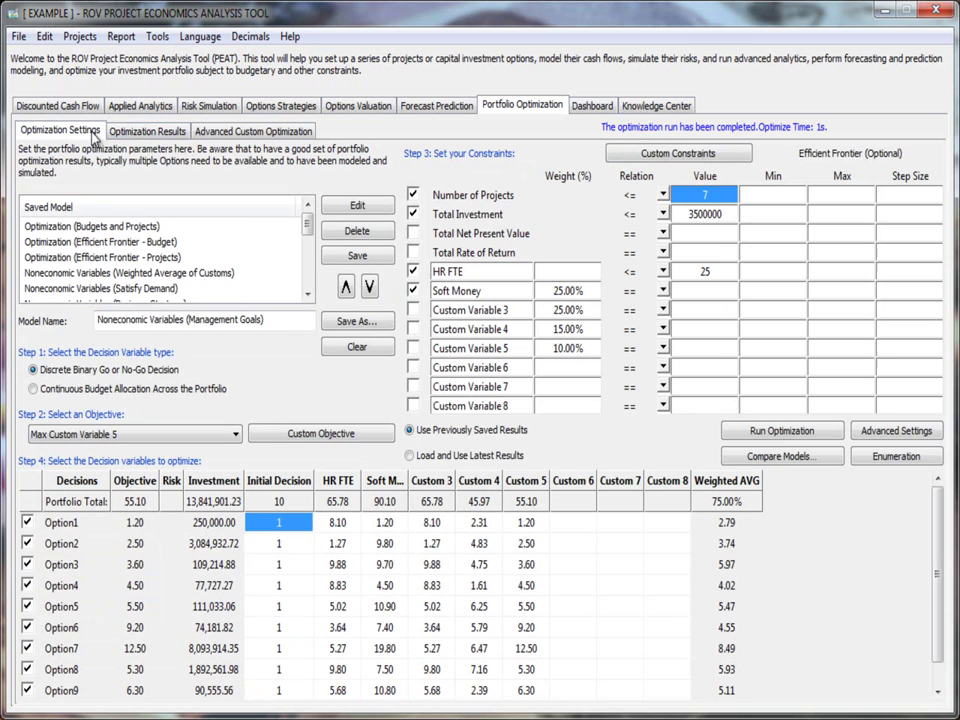